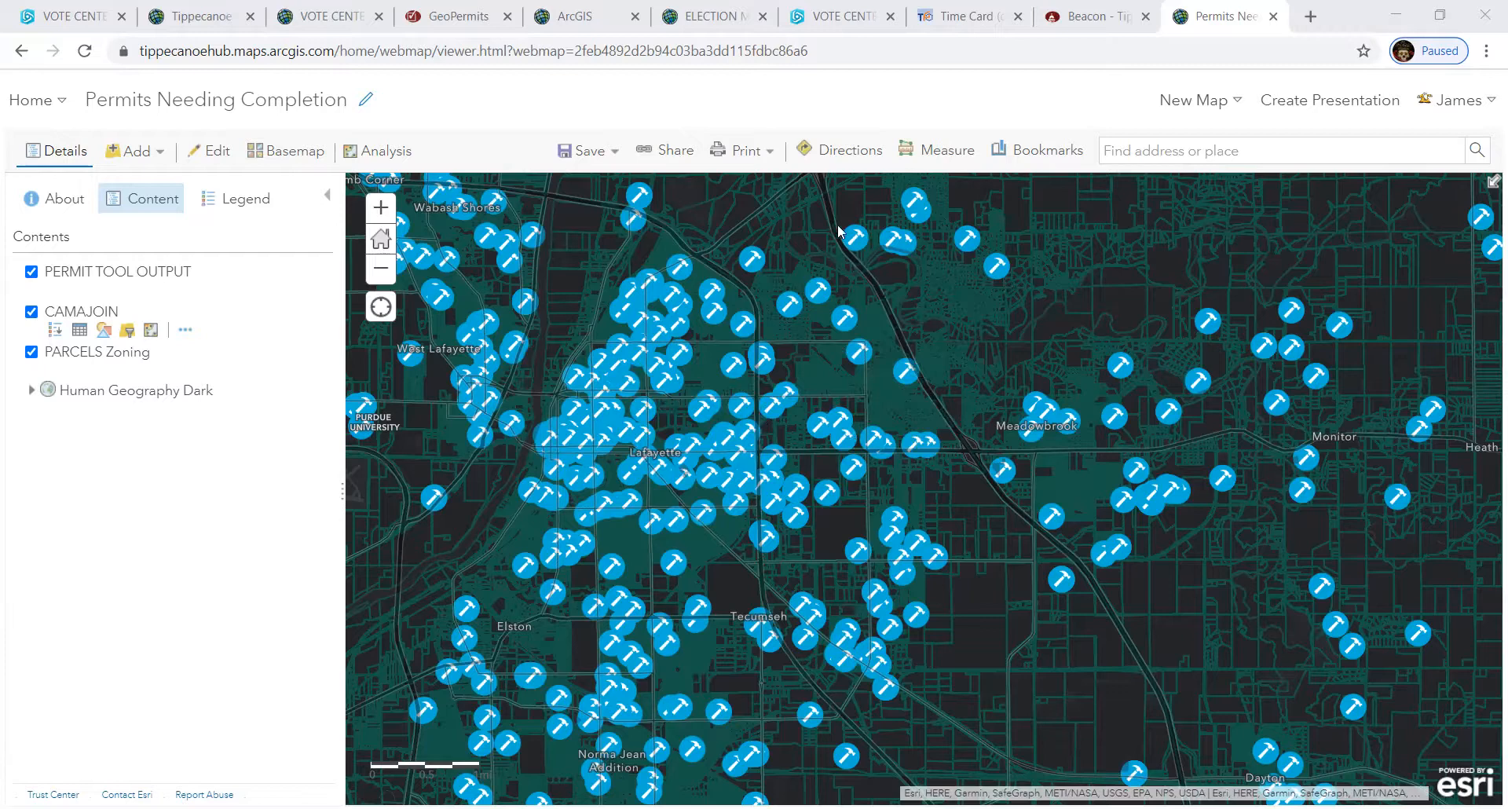
- Switch to the Beacon tab showing the Tippecanoe County parcel report
click(1104, 33)
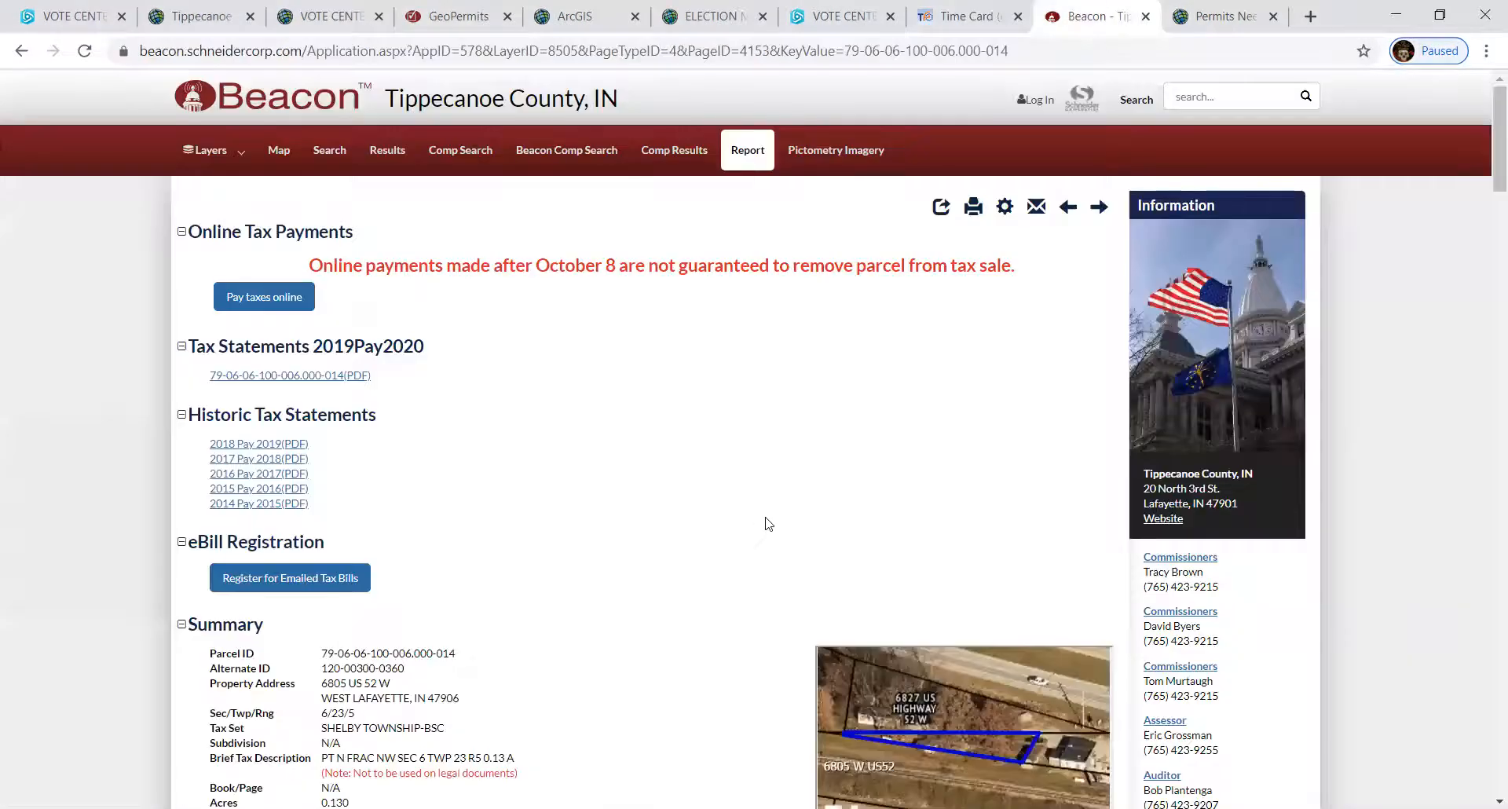
scroll(764, 521, down, 3)
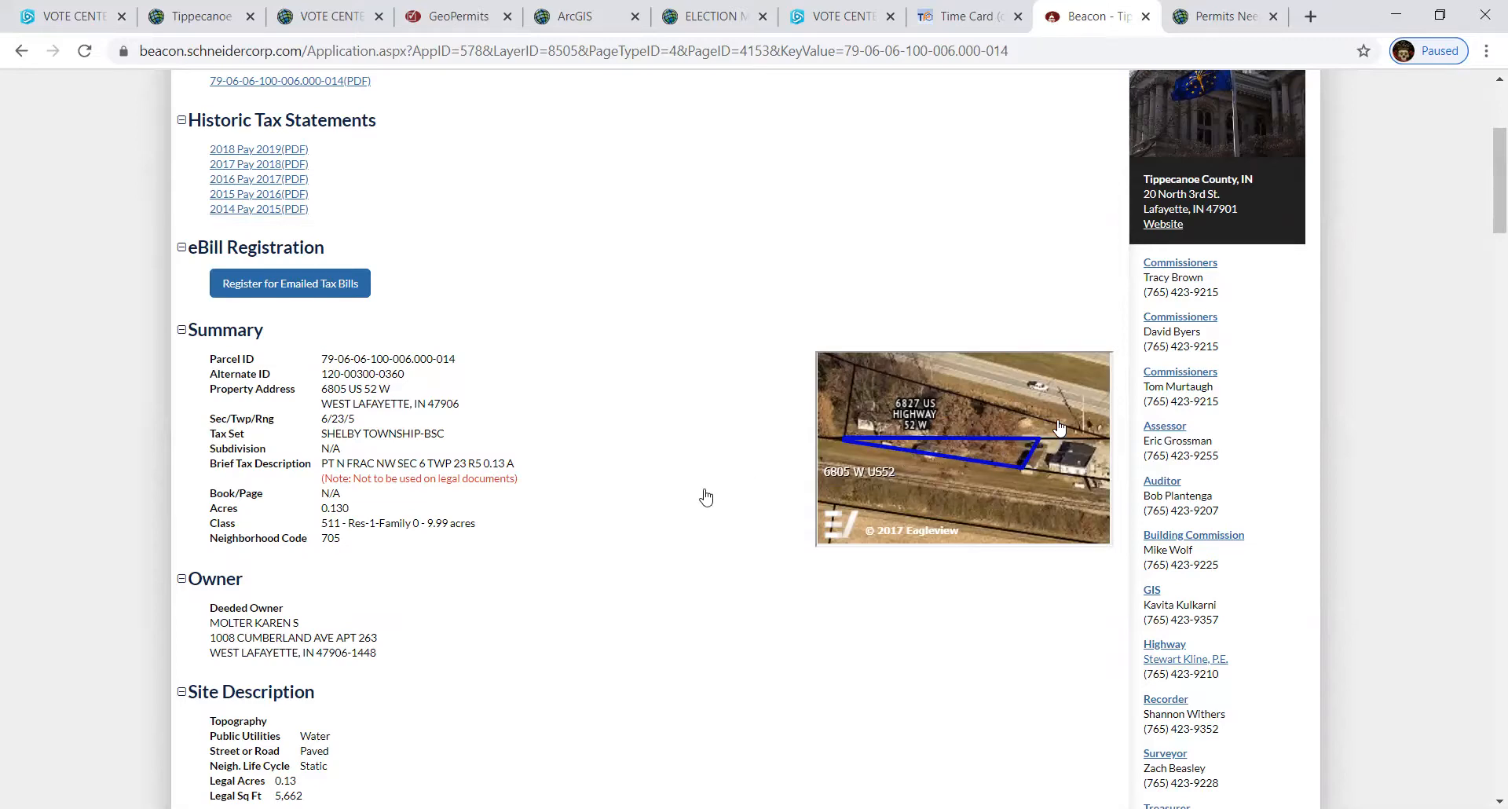
scroll(705, 497, up, 2)
scroll(471, 448, down, 1)
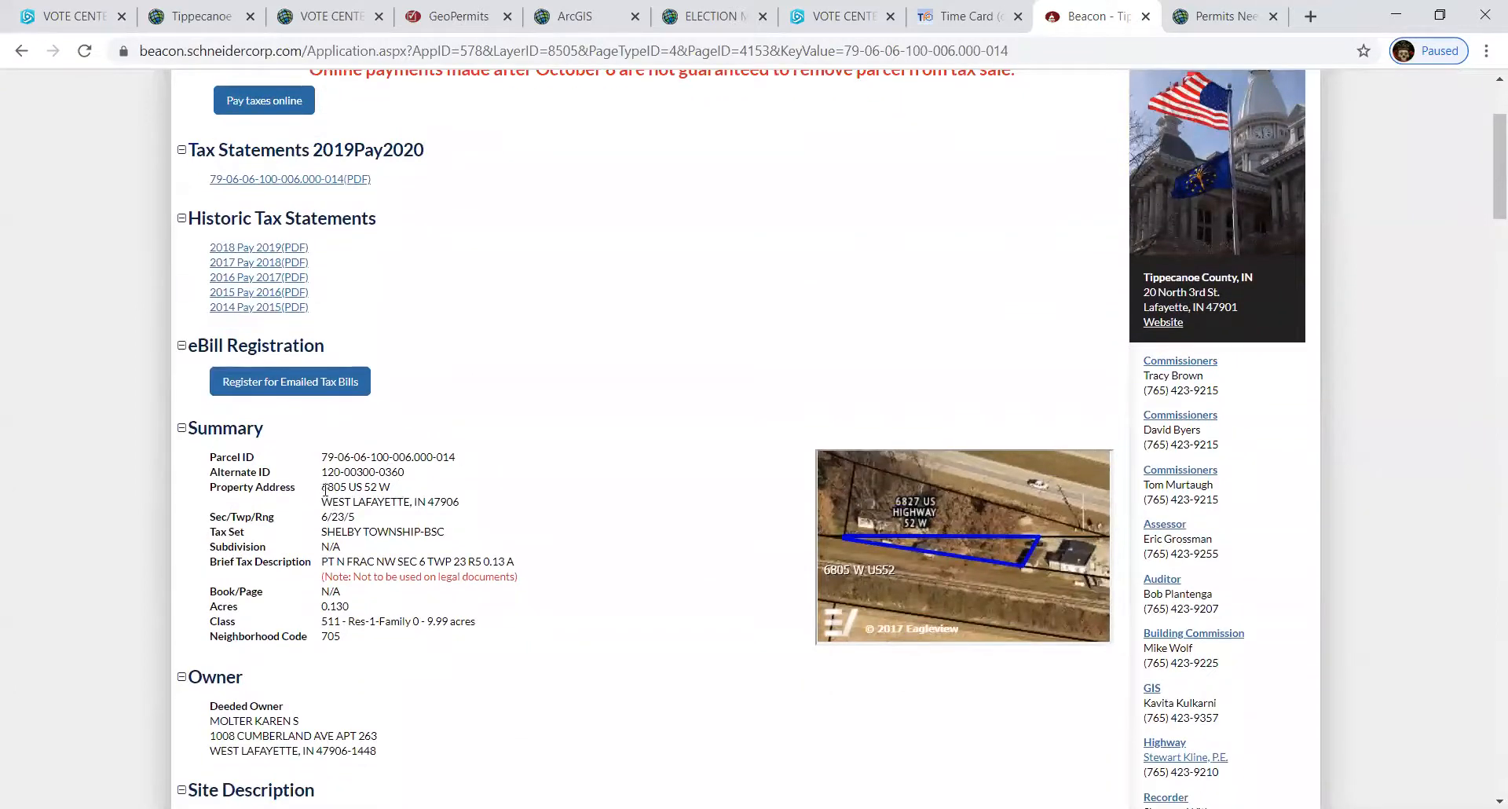
drag(322, 487, 392, 489)
right_click(382, 490)
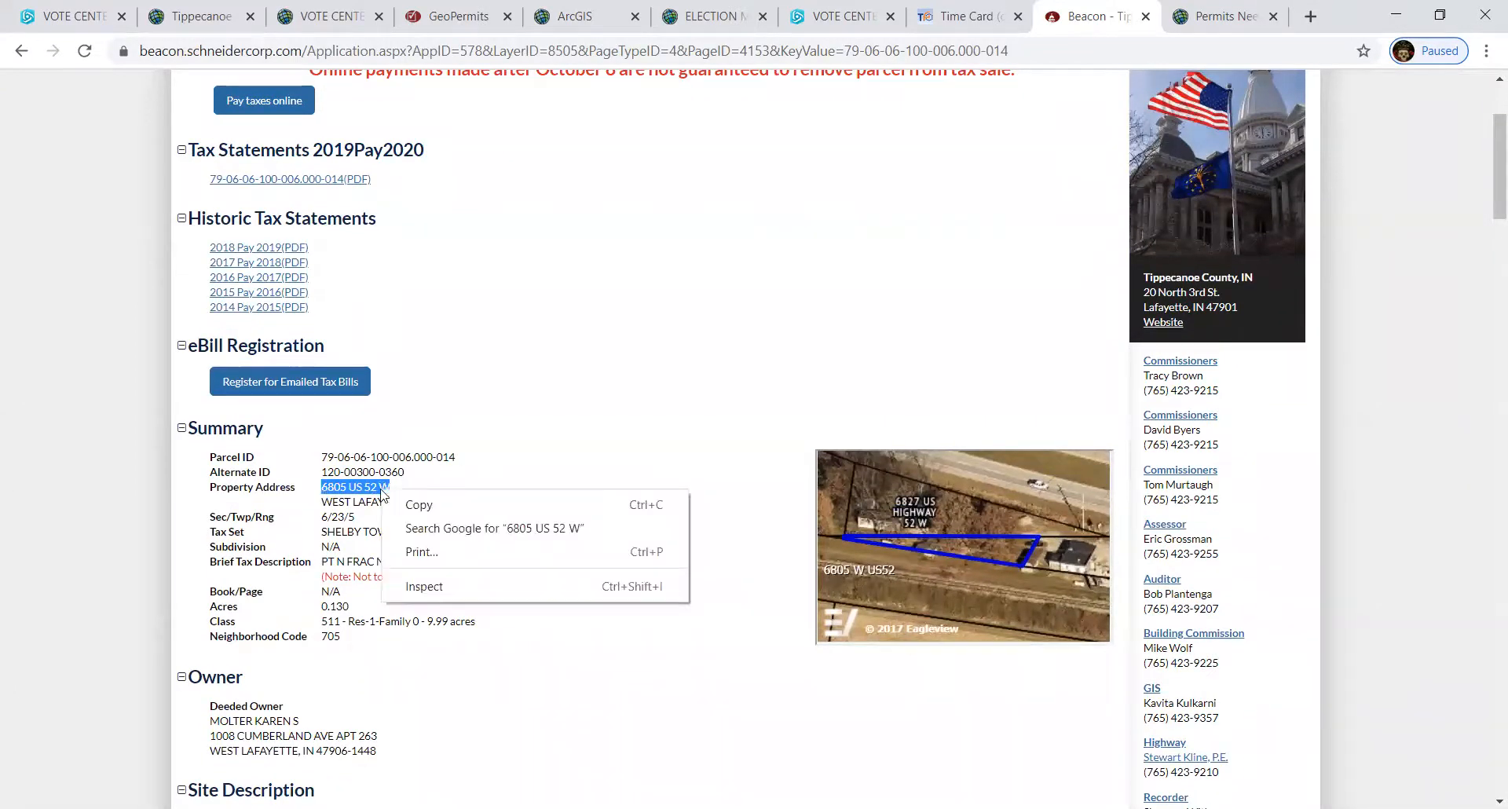
click(417, 510)
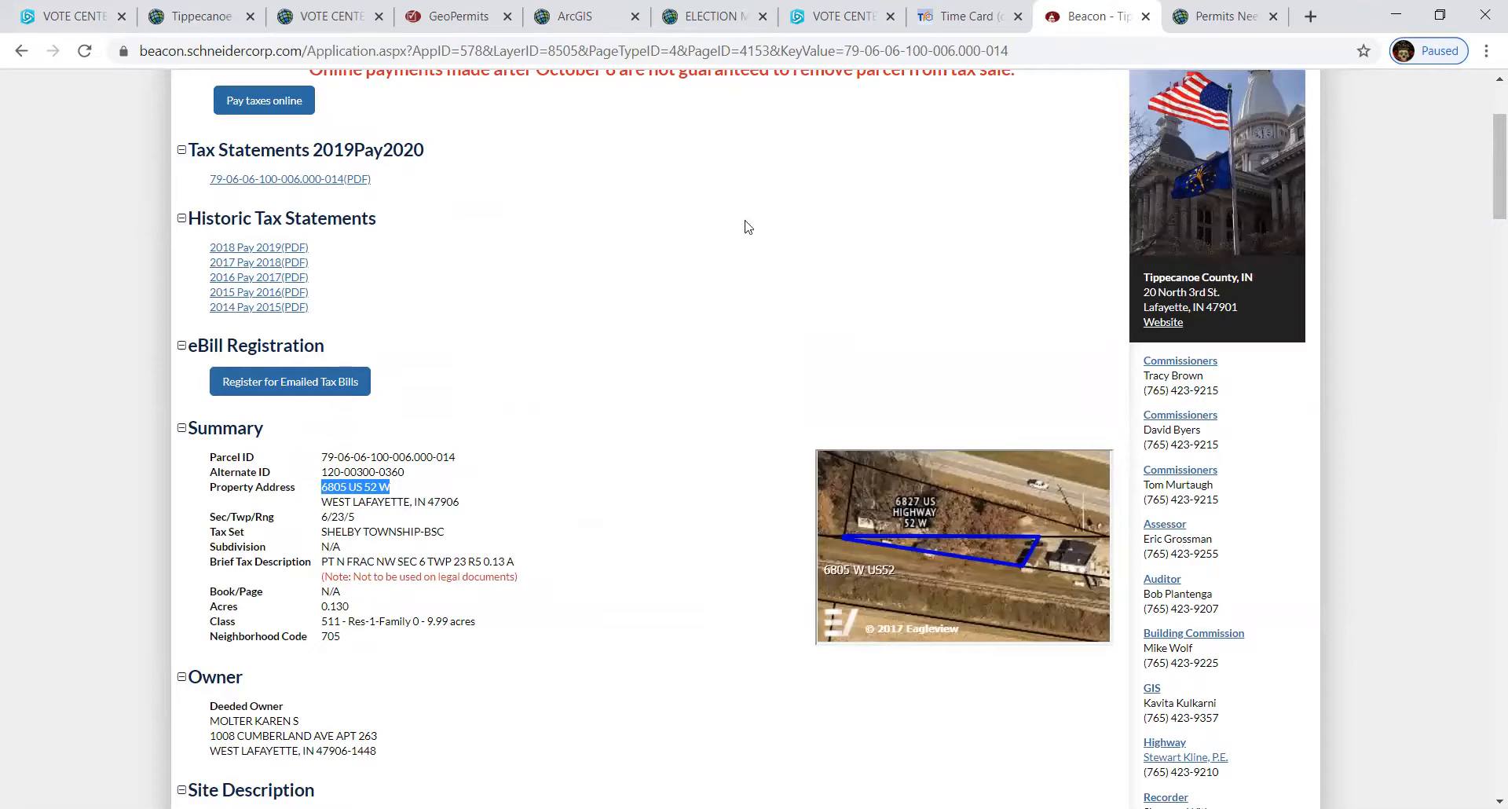
click(1210, 17)
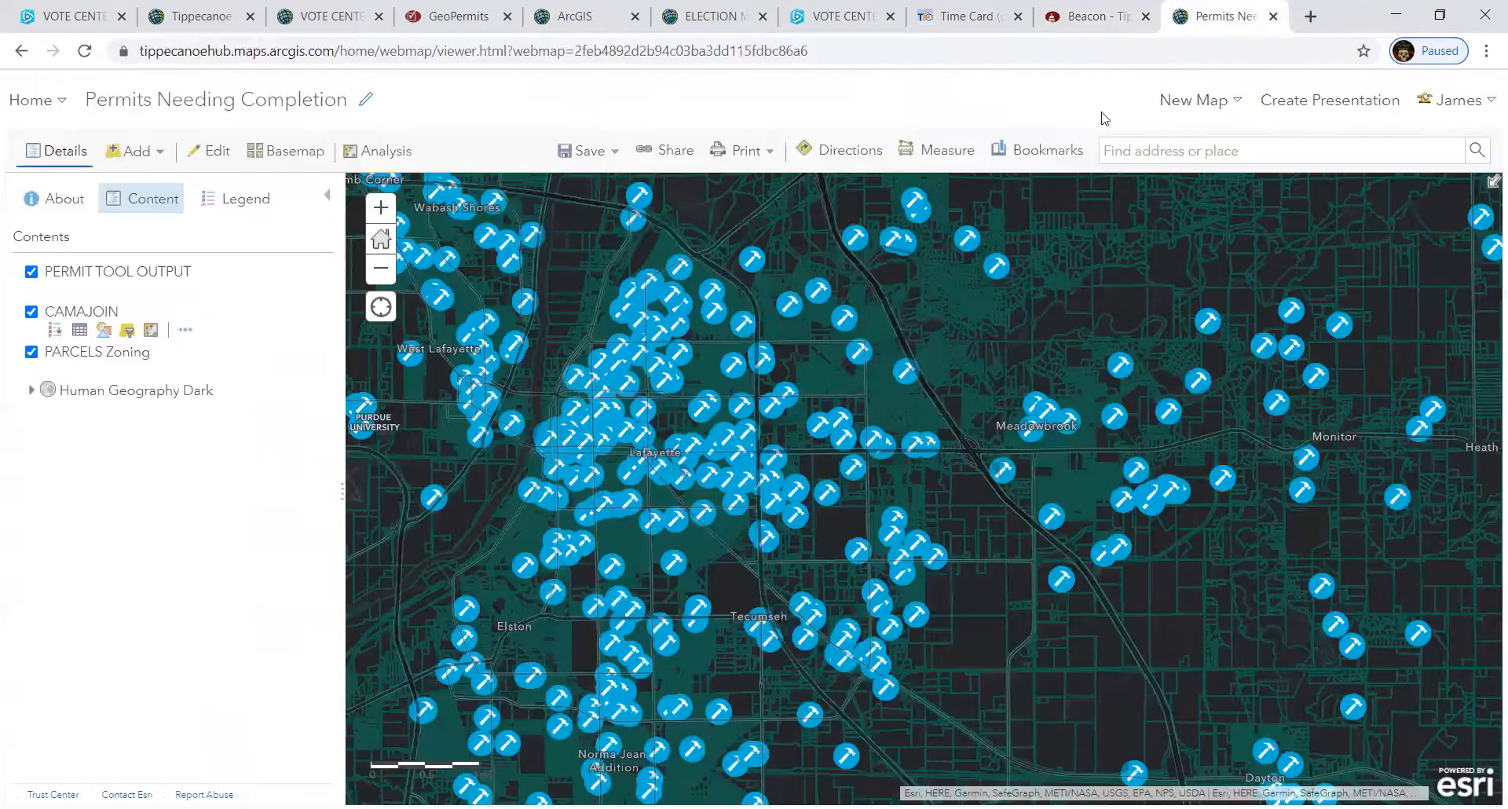
right_click(1146, 144)
click(1138, 157)
right_click(1137, 160)
click(1186, 309)
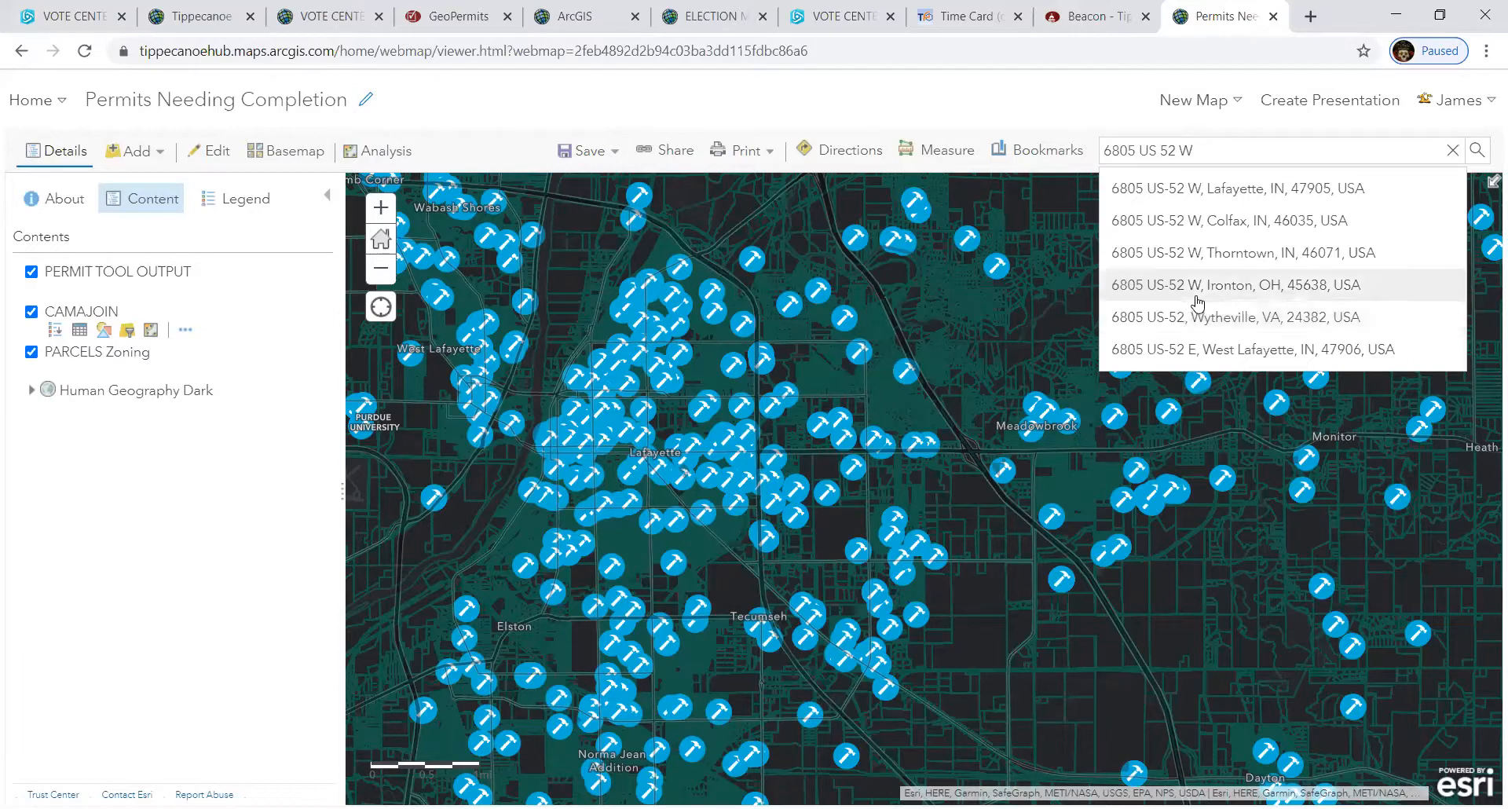
click(1115, 349)
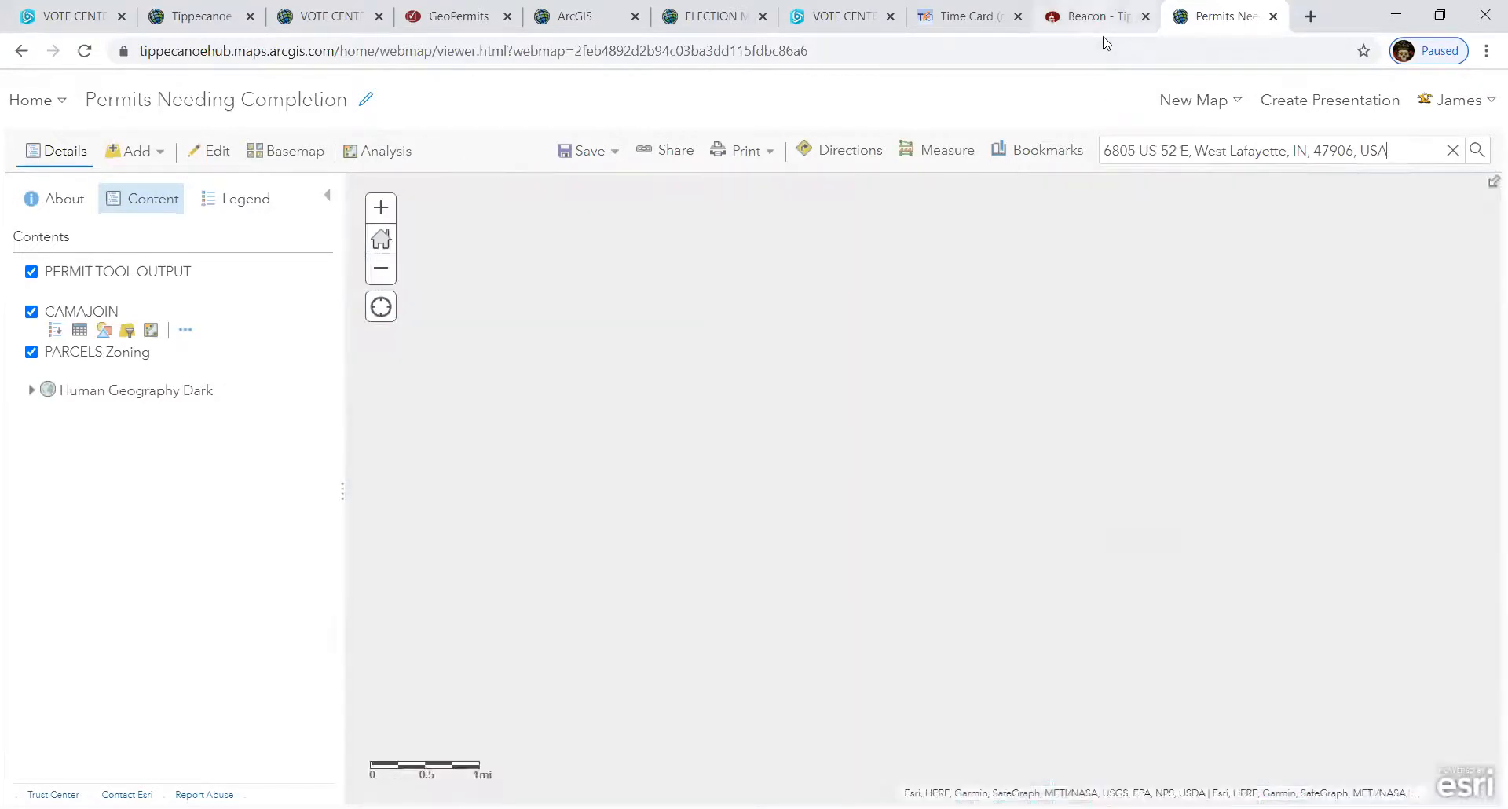
key(ctrl+Page_Up)
click(1220, 22)
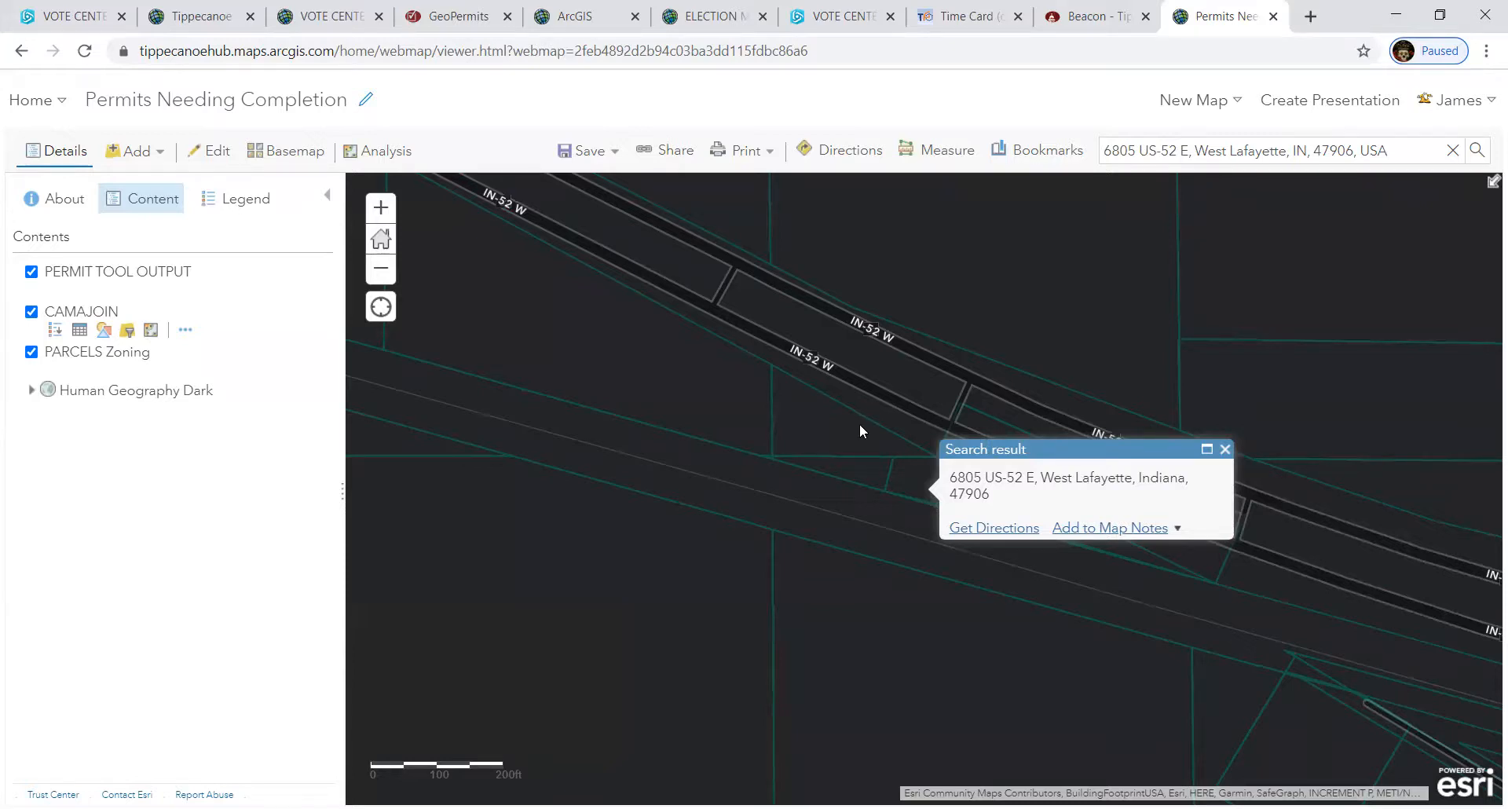
click(1225, 450)
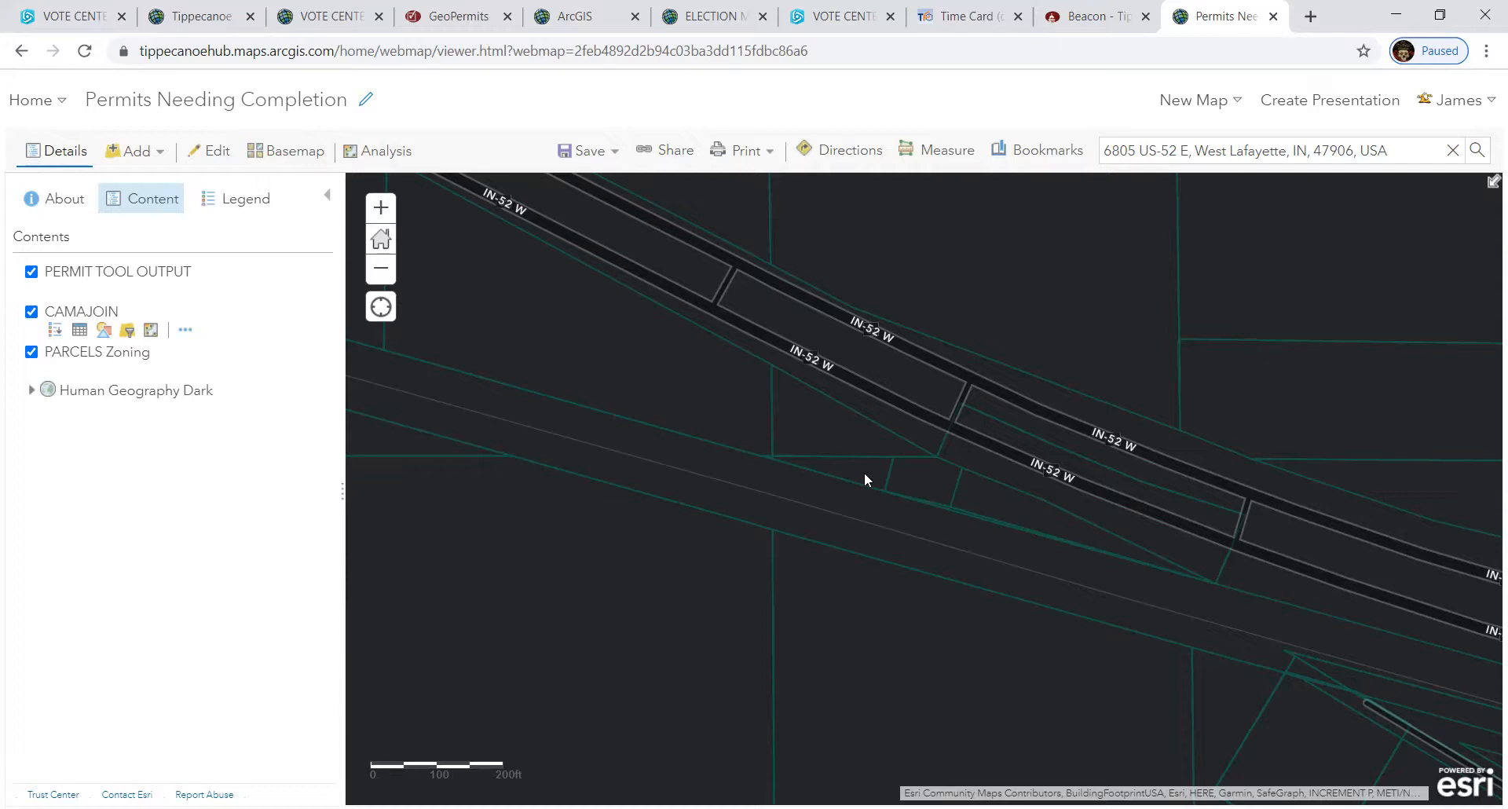
click(154, 161)
- Add a new PERMIT_TOOL_OUTPUT point on the parcel
click(155, 161)
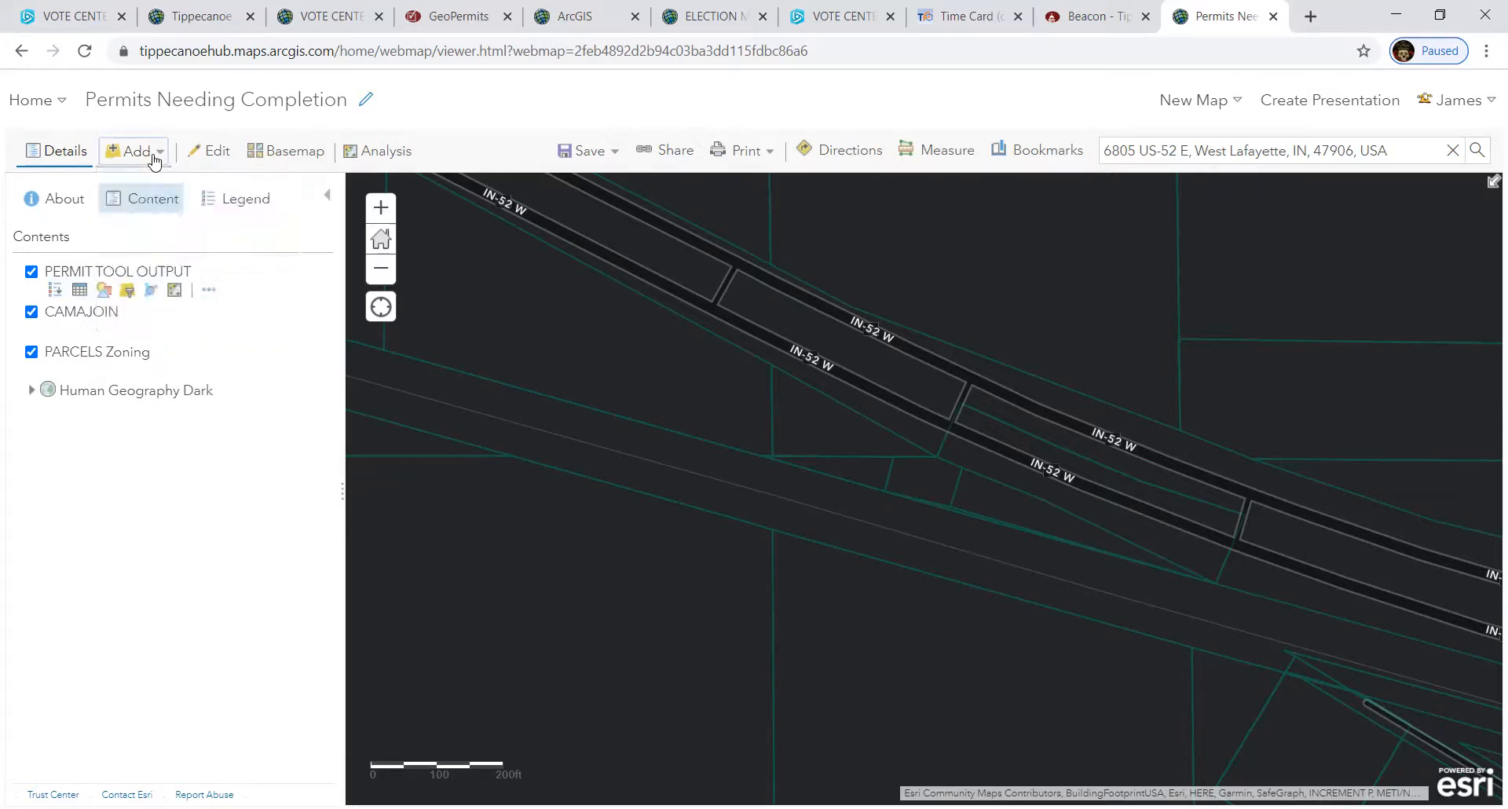
click(209, 154)
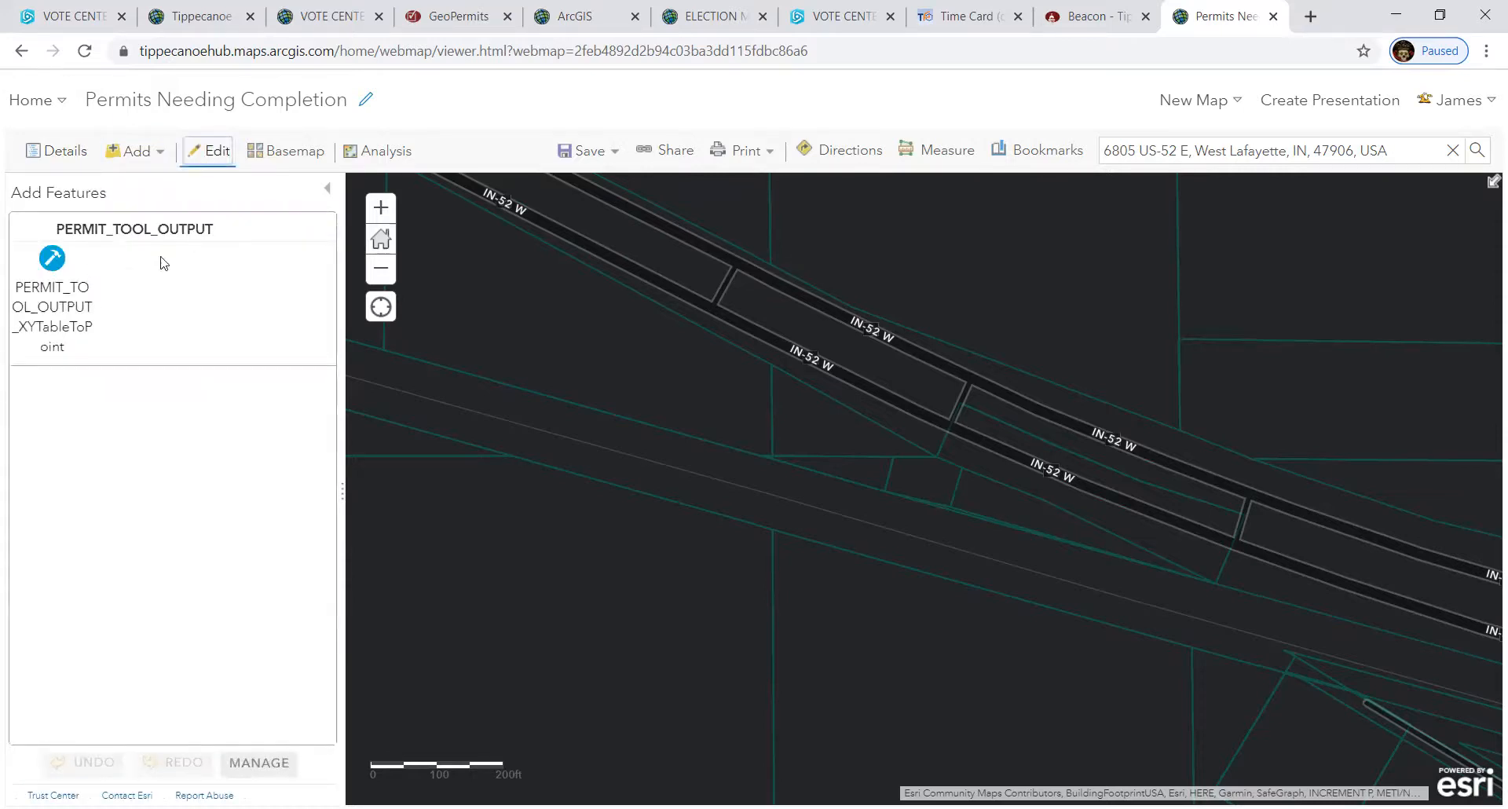
click(54, 269)
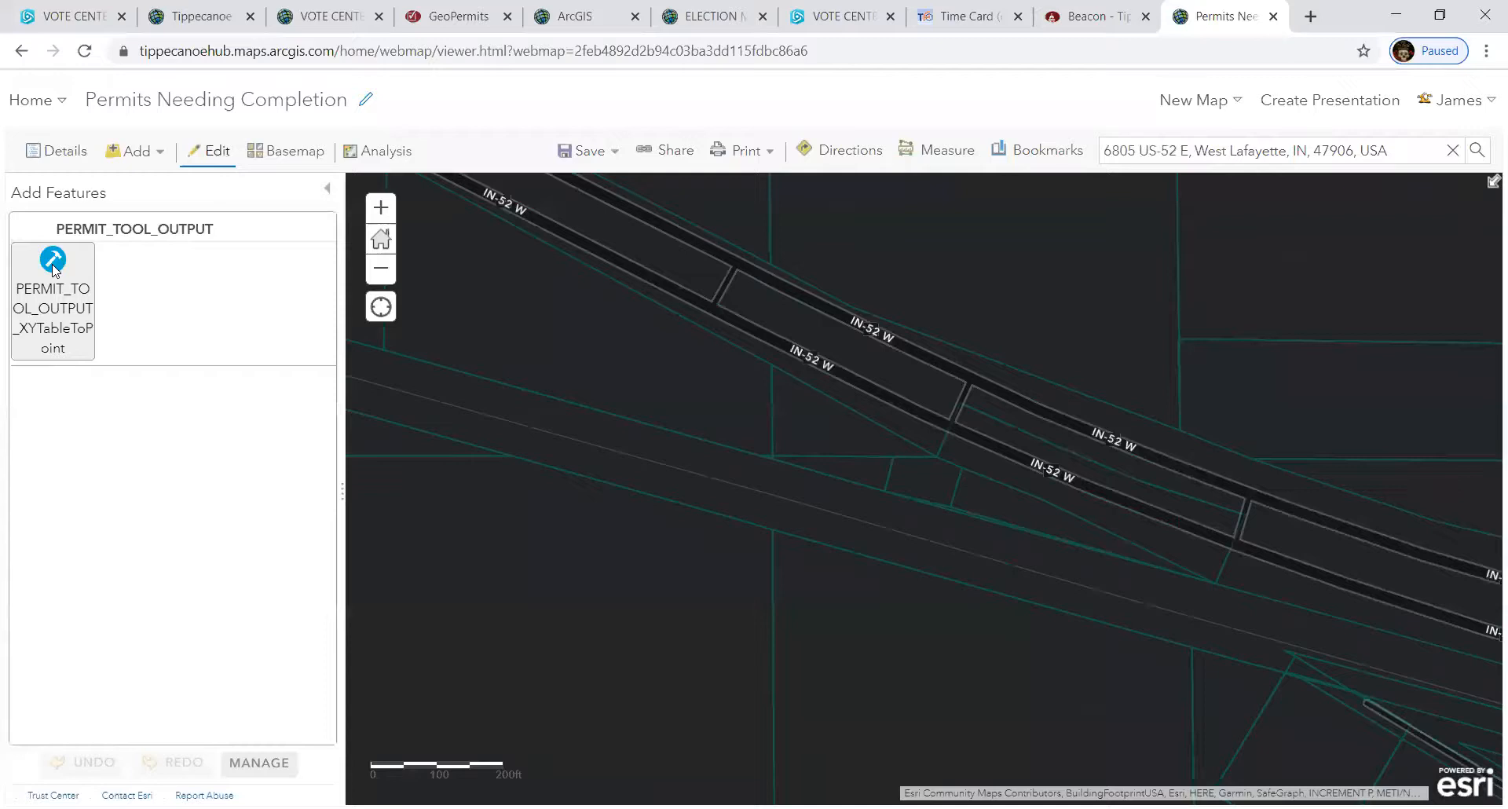
click(861, 464)
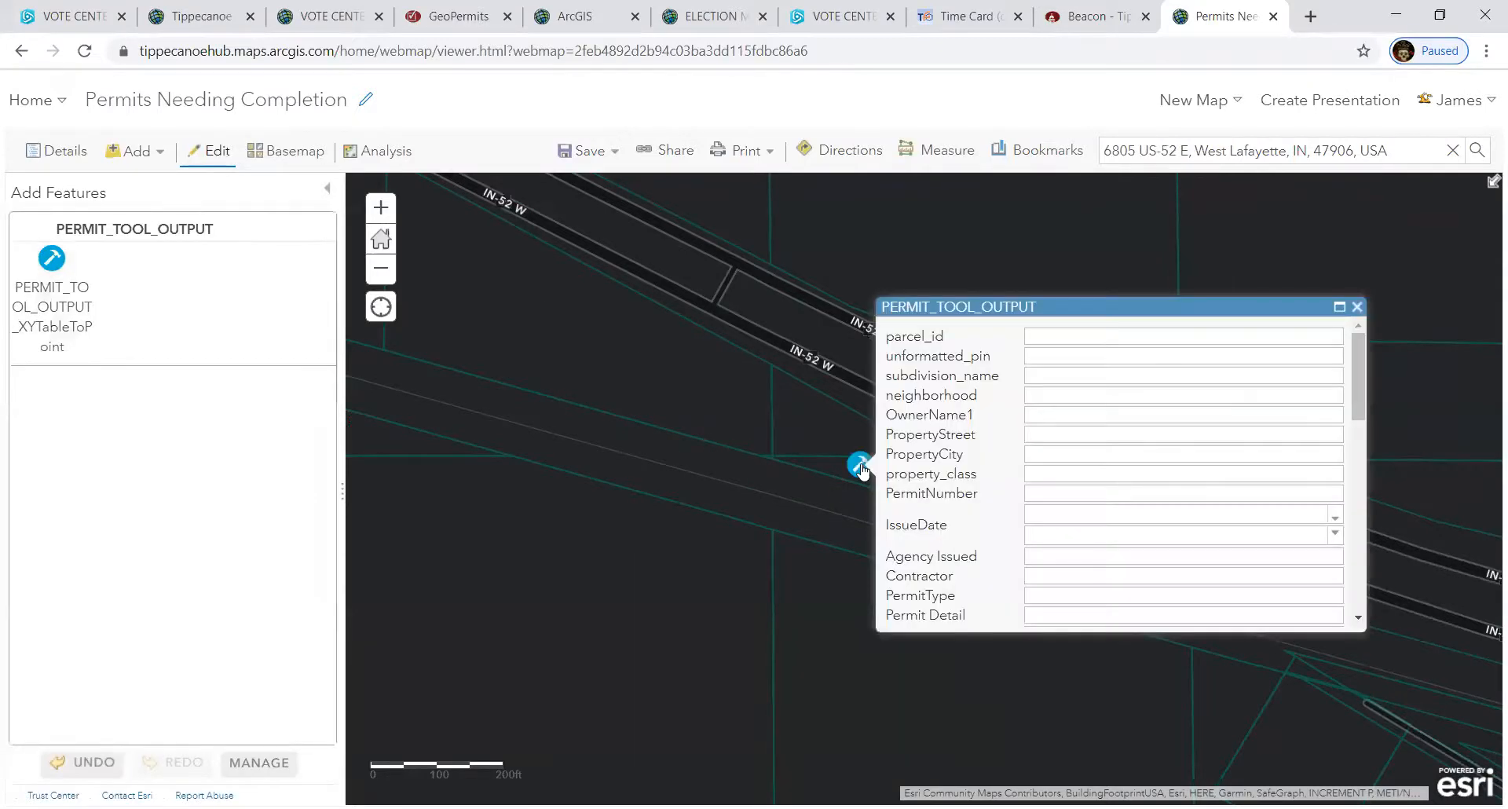
- Set the new permit's IssueDate to 21 October 2020 from the calendar
scroll(1147, 495, down, 5)
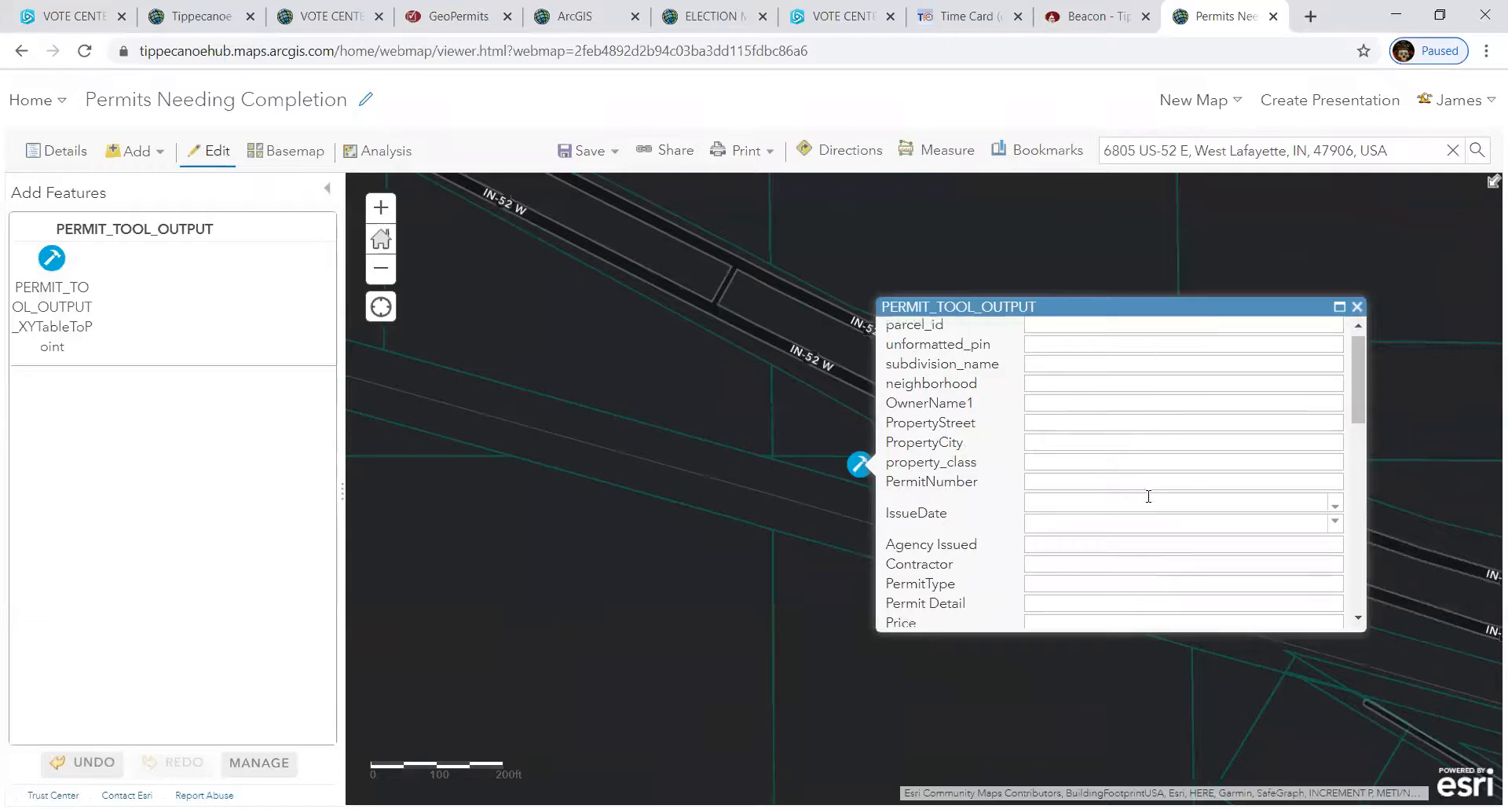
scroll(1149, 497, down, 4)
scroll(1148, 500, up, 10)
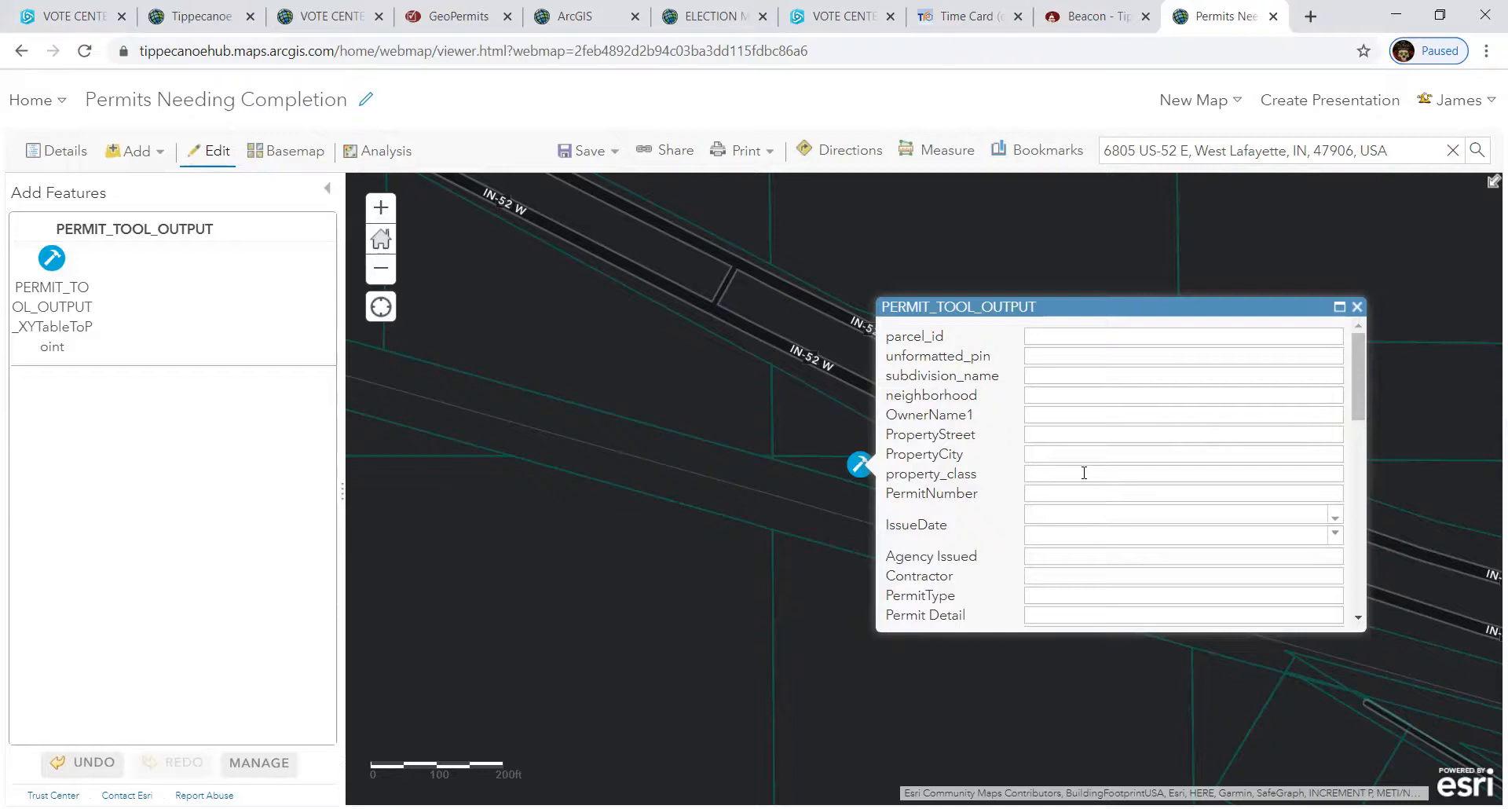
scroll(1083, 472, down, 3)
scroll(1083, 475, up, 3)
click(1068, 516)
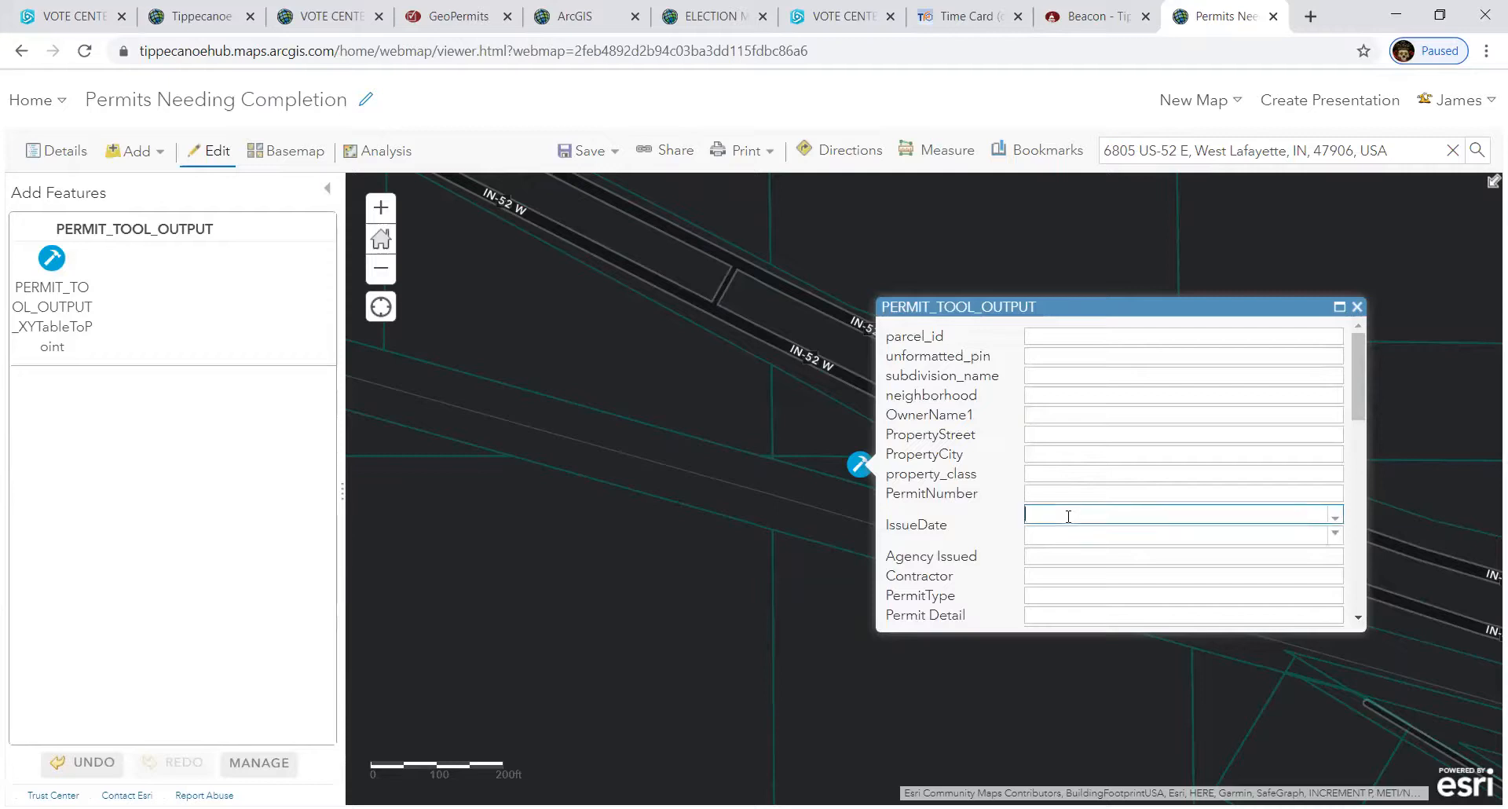
click(1053, 534)
click(929, 522)
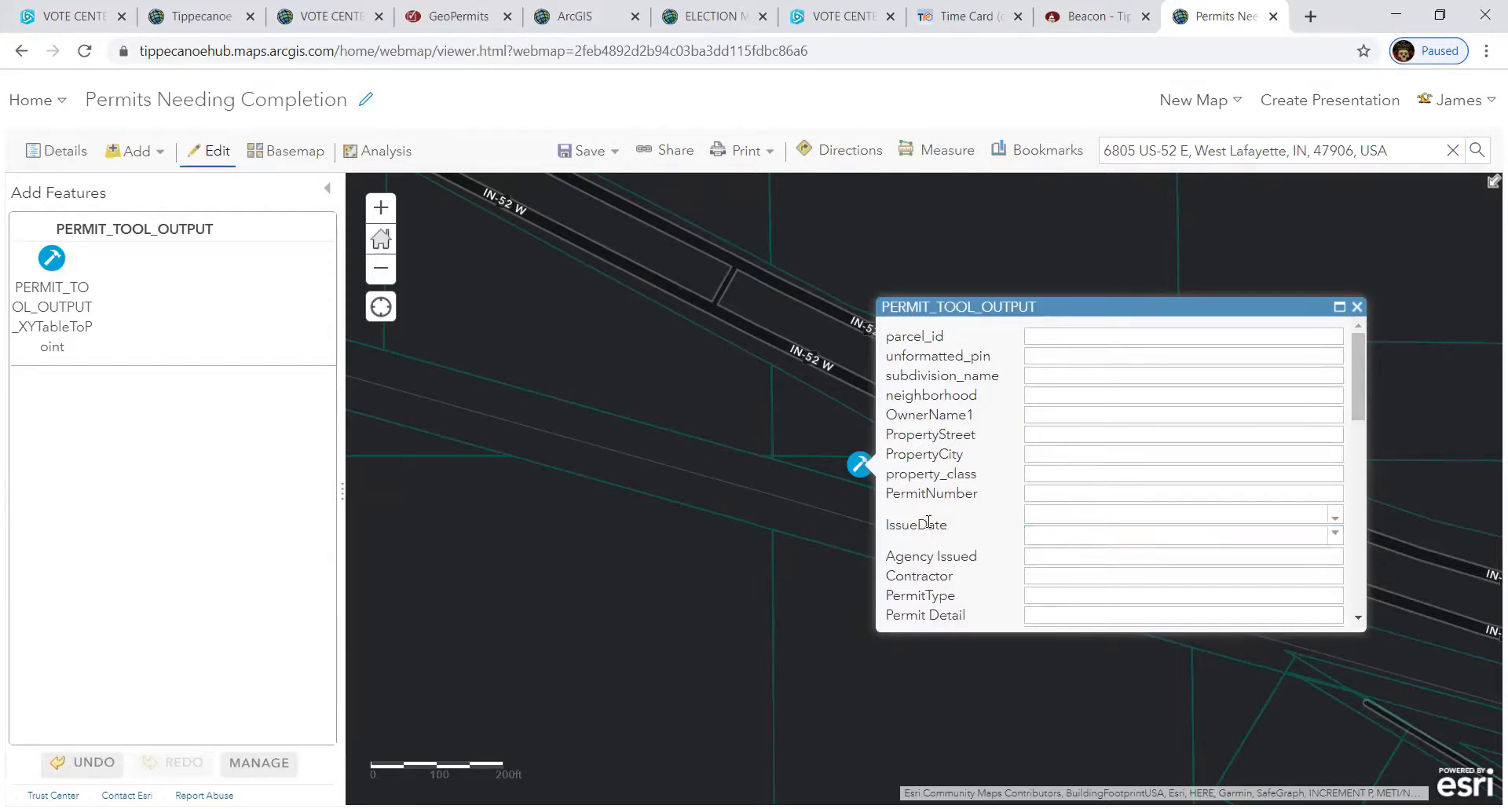
click(1335, 519)
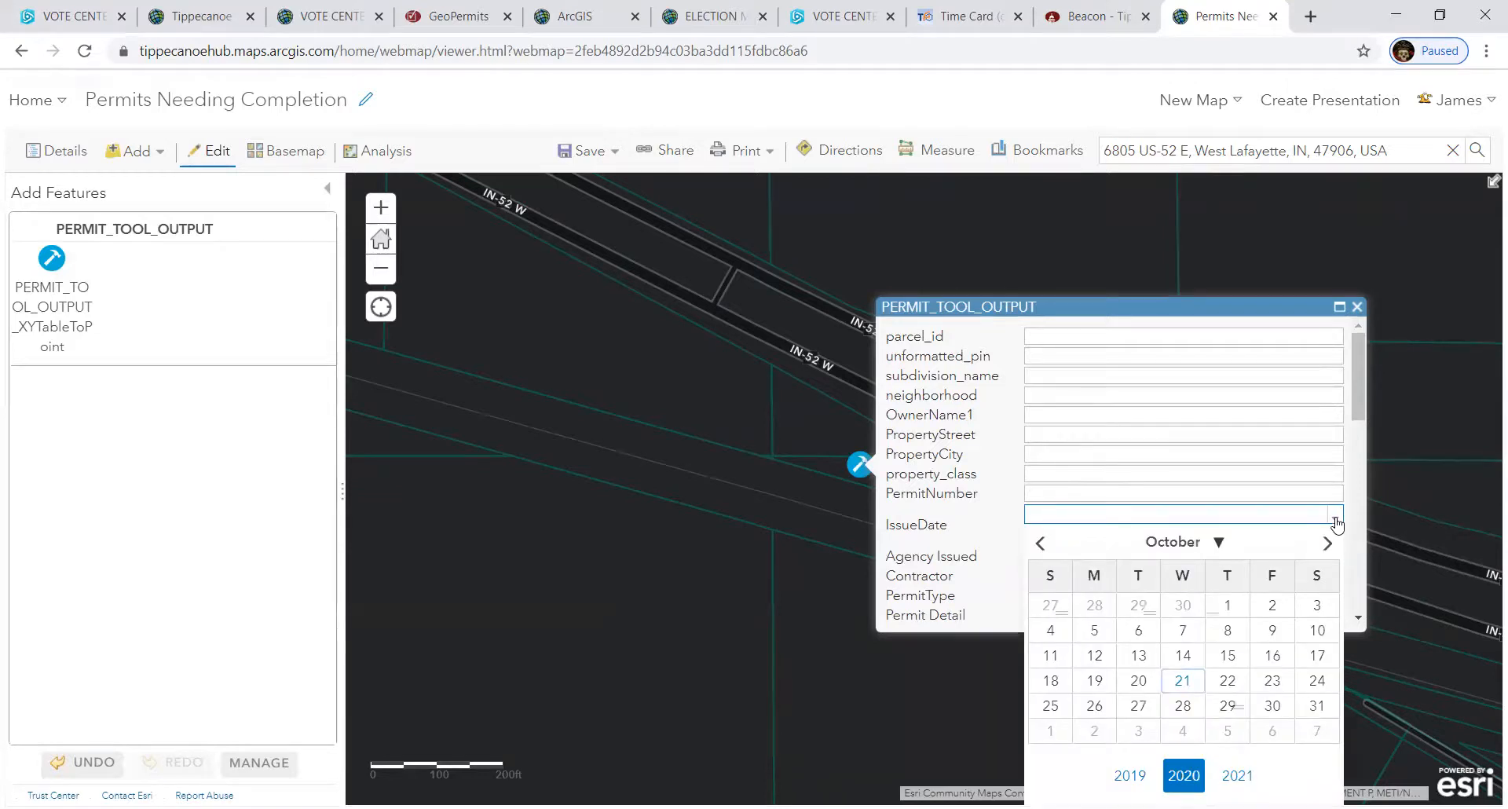
click(1184, 680)
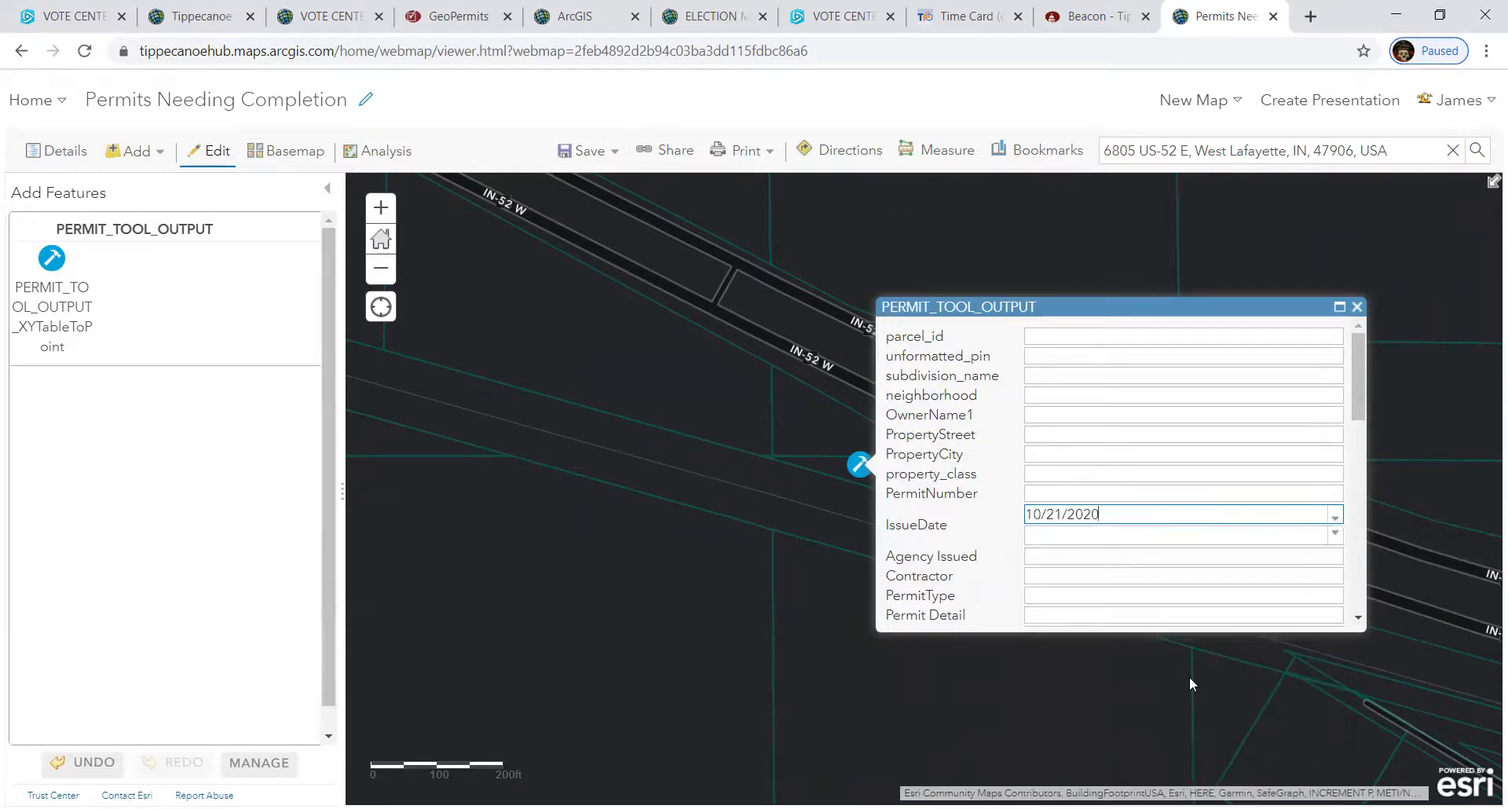
click(1190, 667)
click(859, 464)
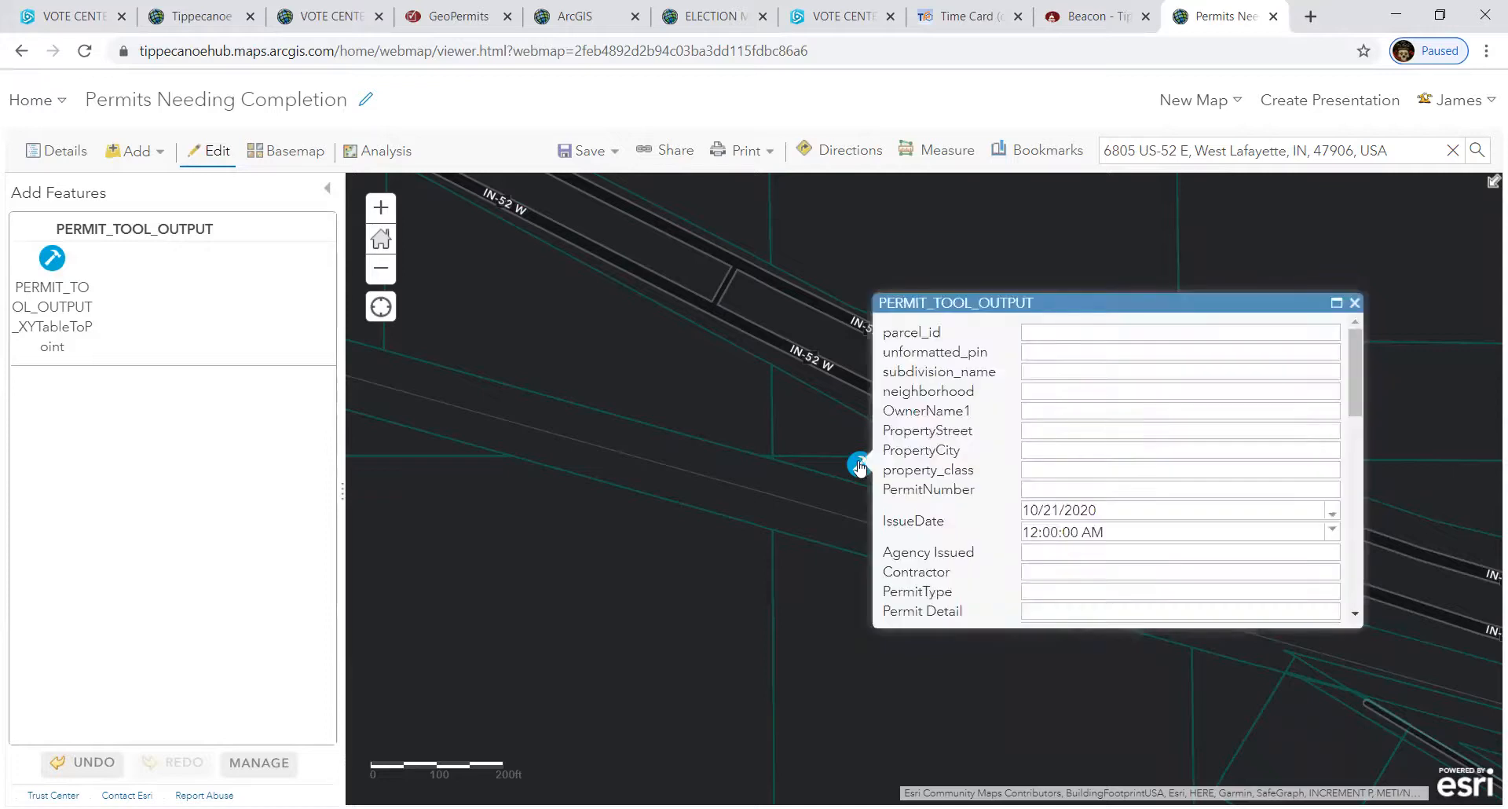
scroll(1146, 492, down, 3)
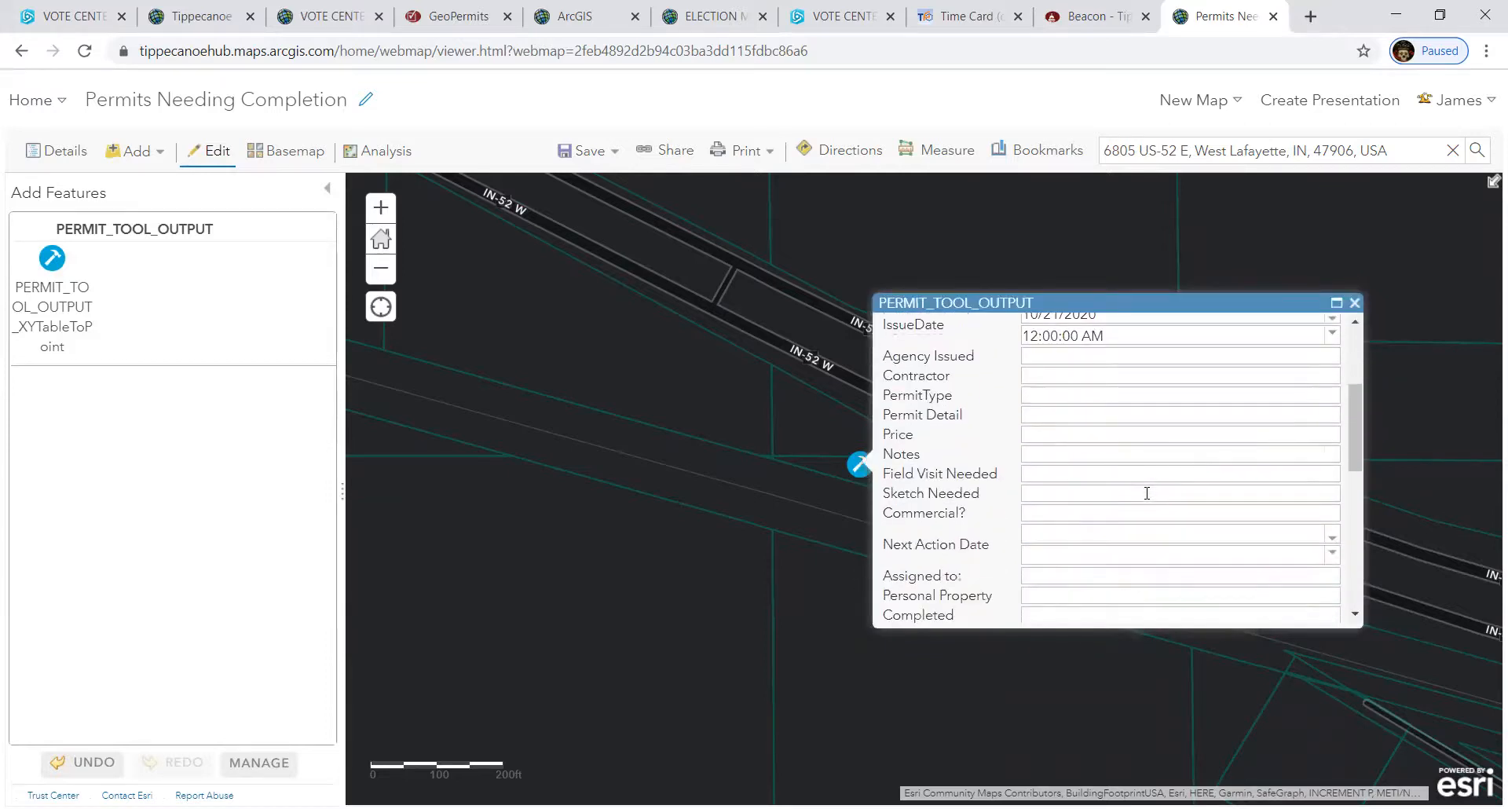
scroll(1077, 527, down, 2)
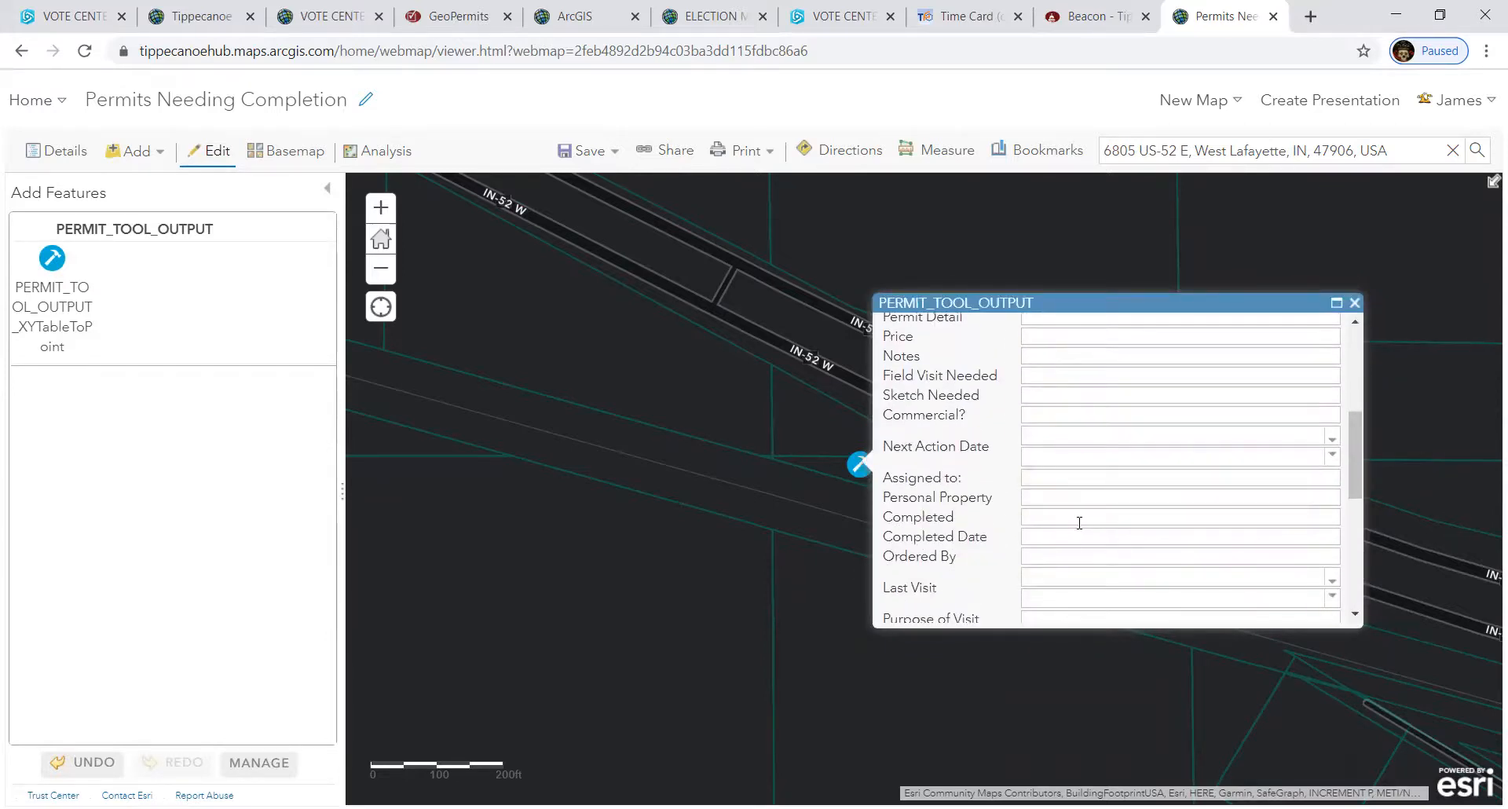
scroll(1079, 523, down, 2)
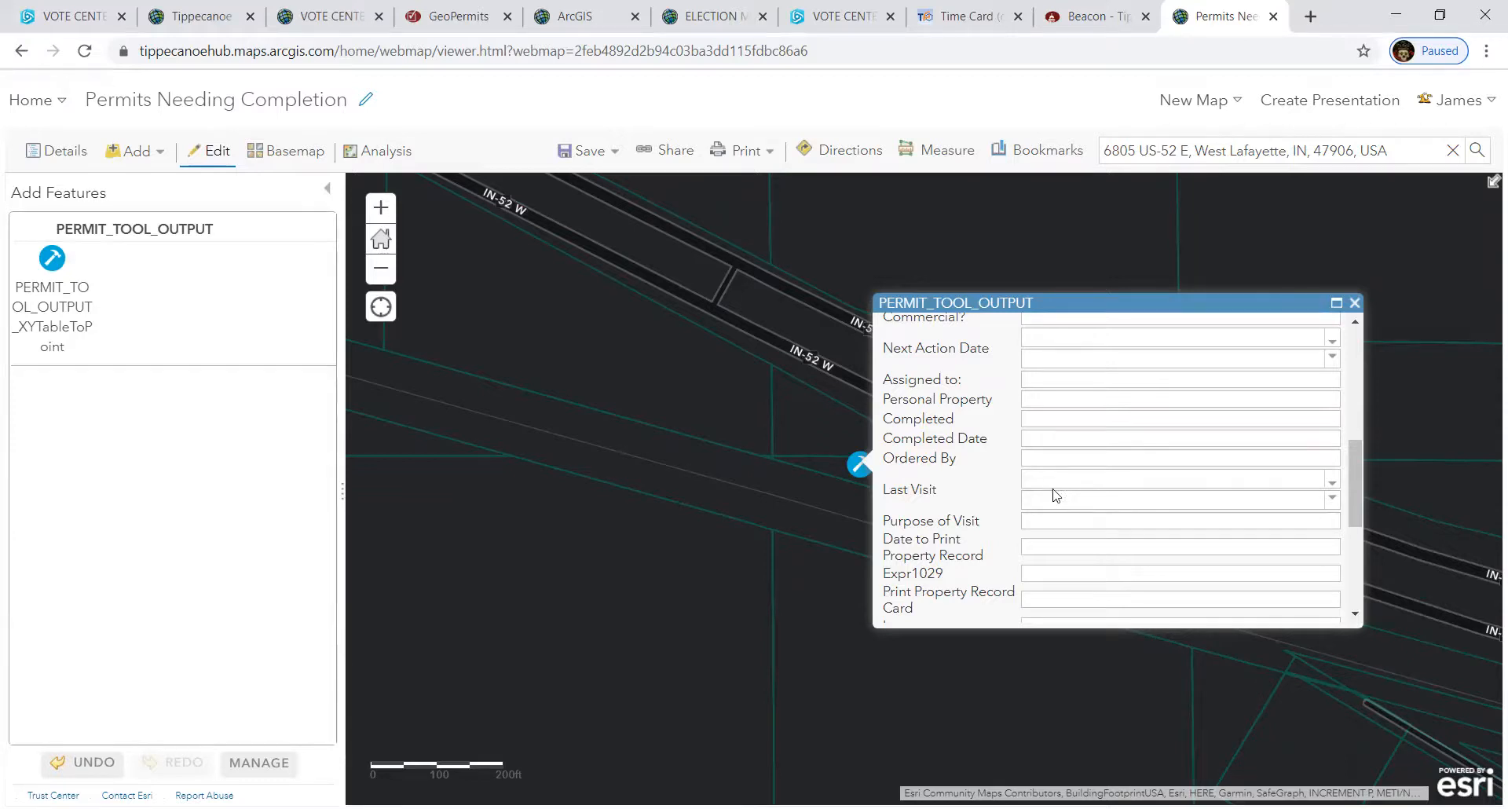
click(1044, 459)
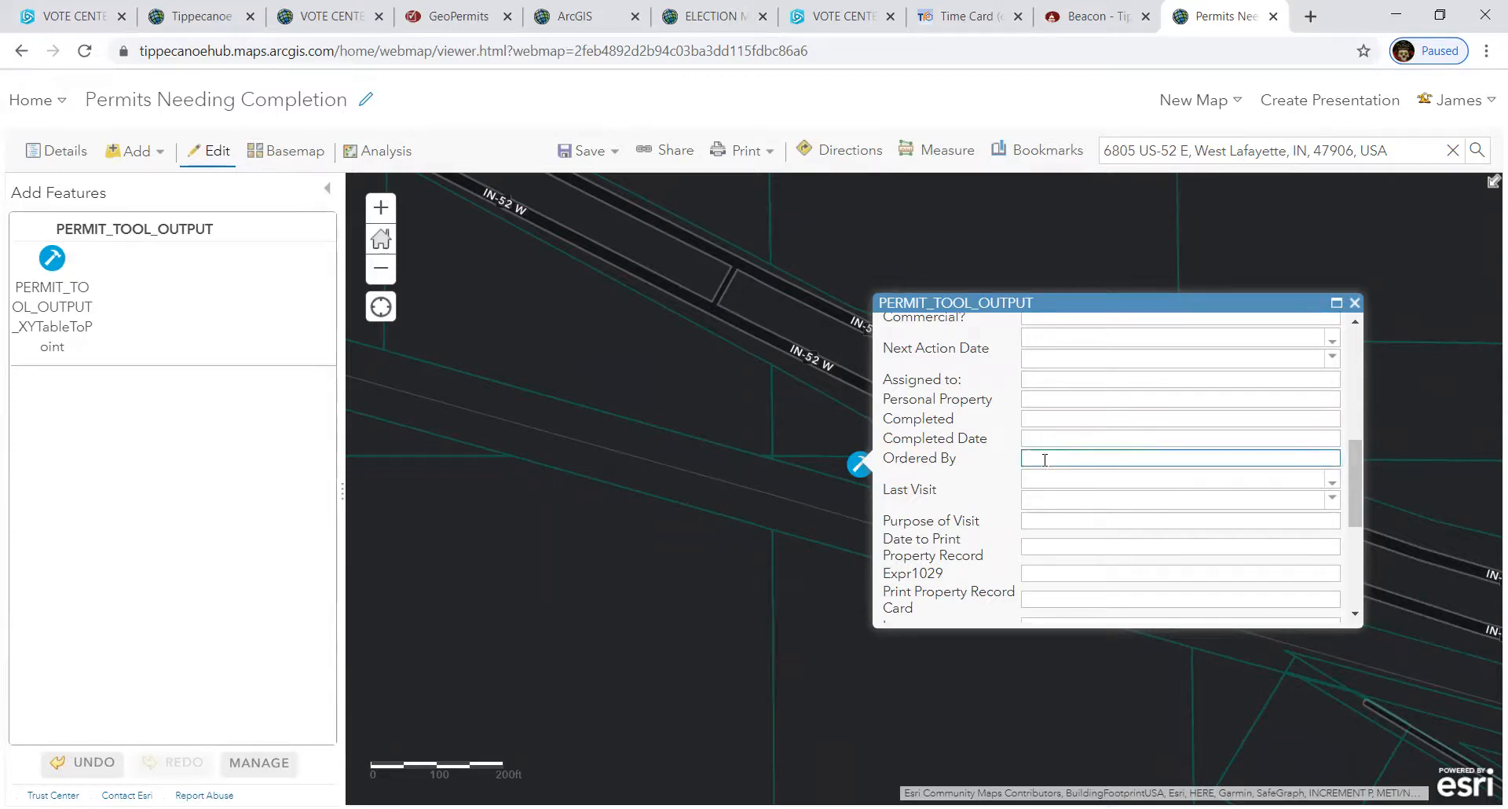
text(James)
click(1054, 480)
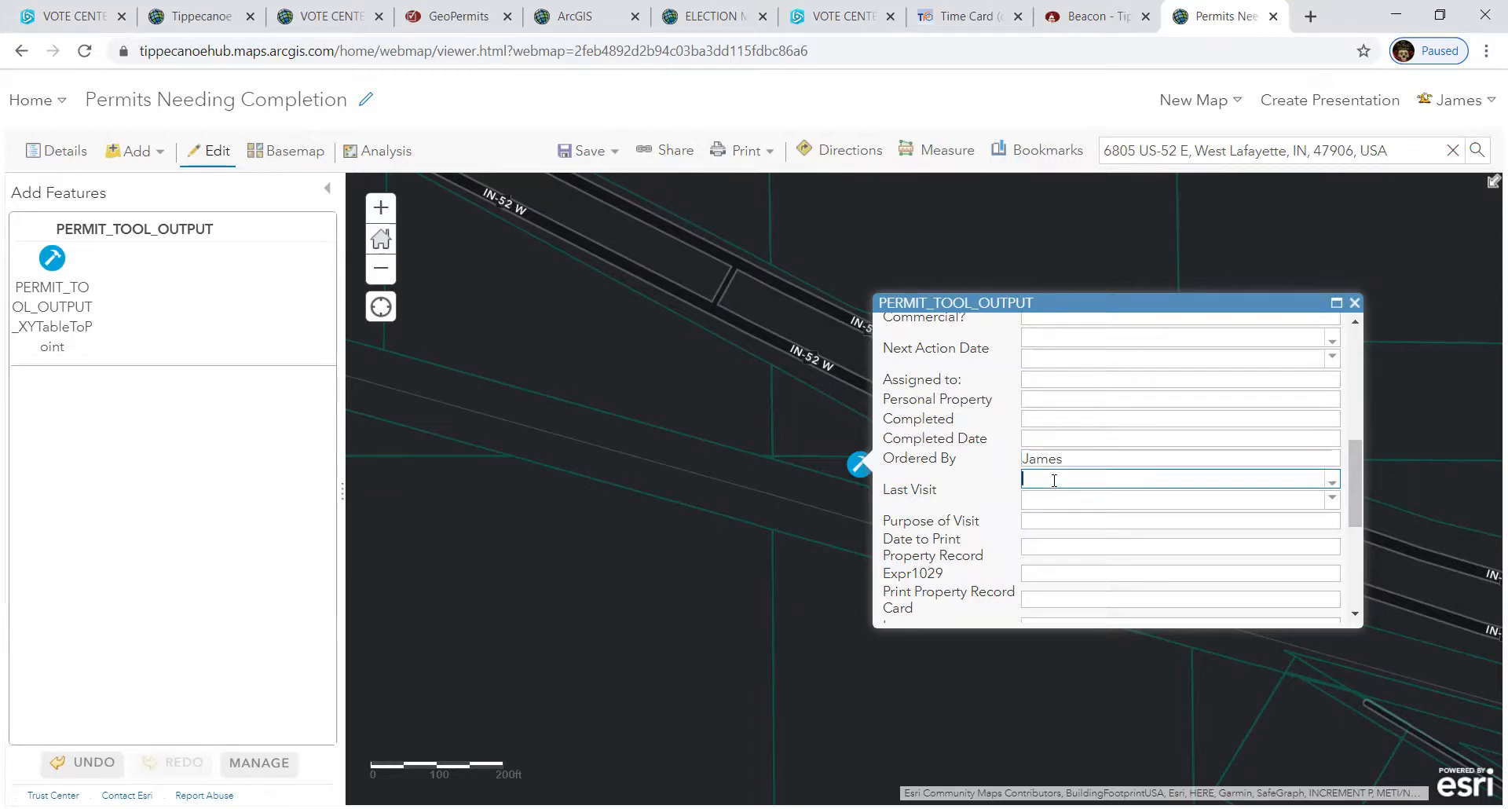
click(1046, 521)
text(ch)
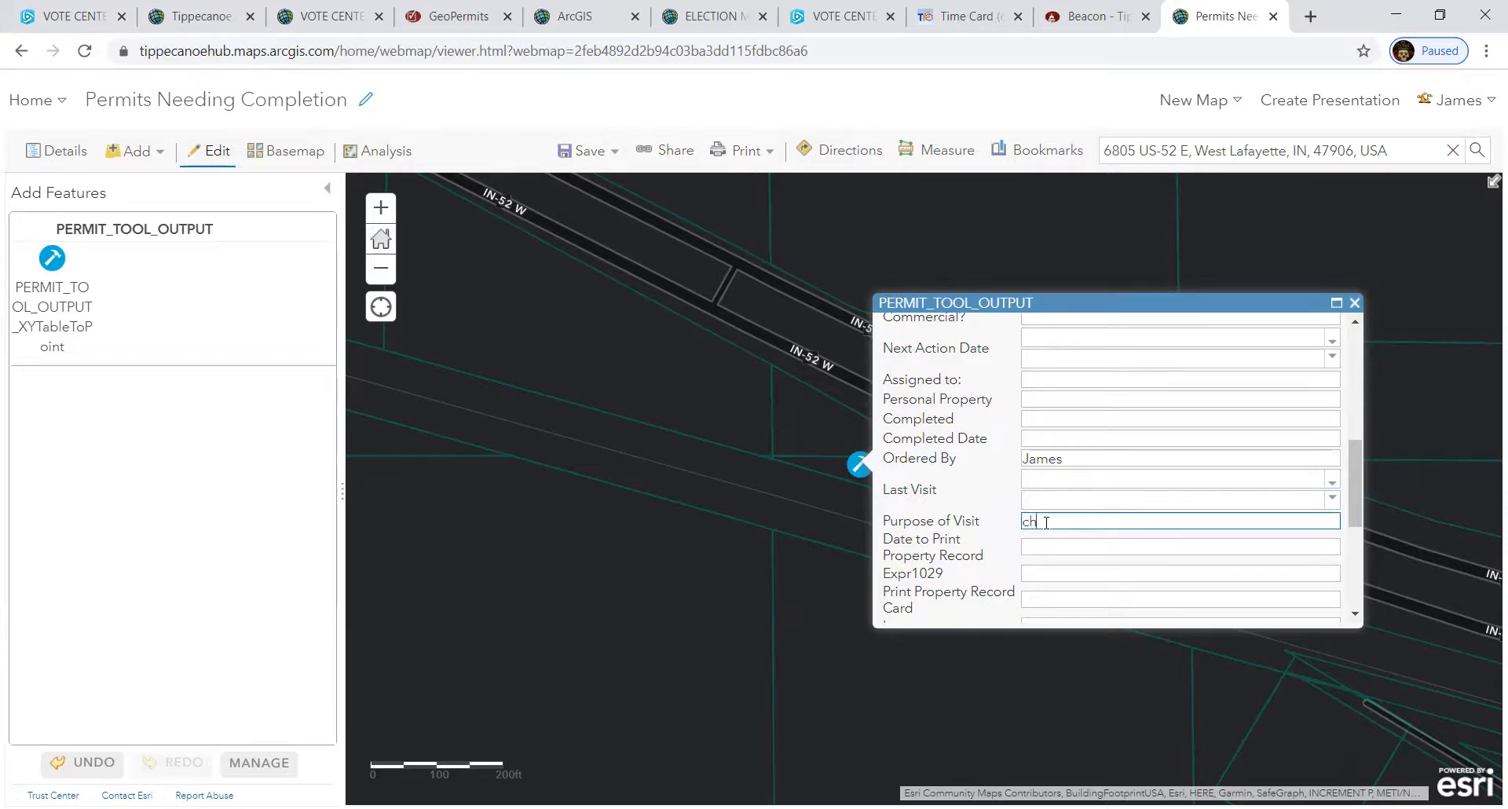
text(eck building condition)
text(new o)
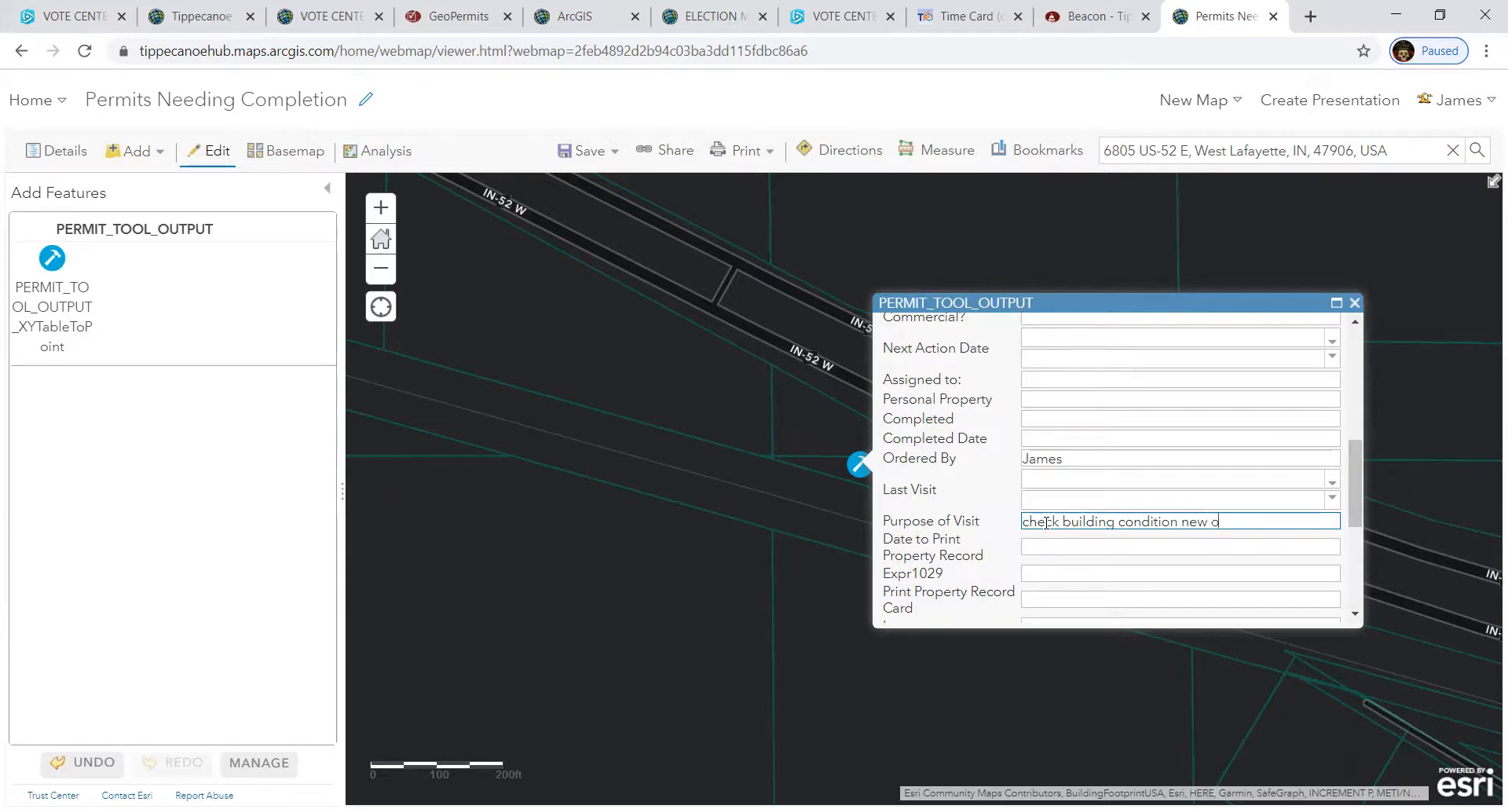
text(wner)
text(says it is uninhabitable)
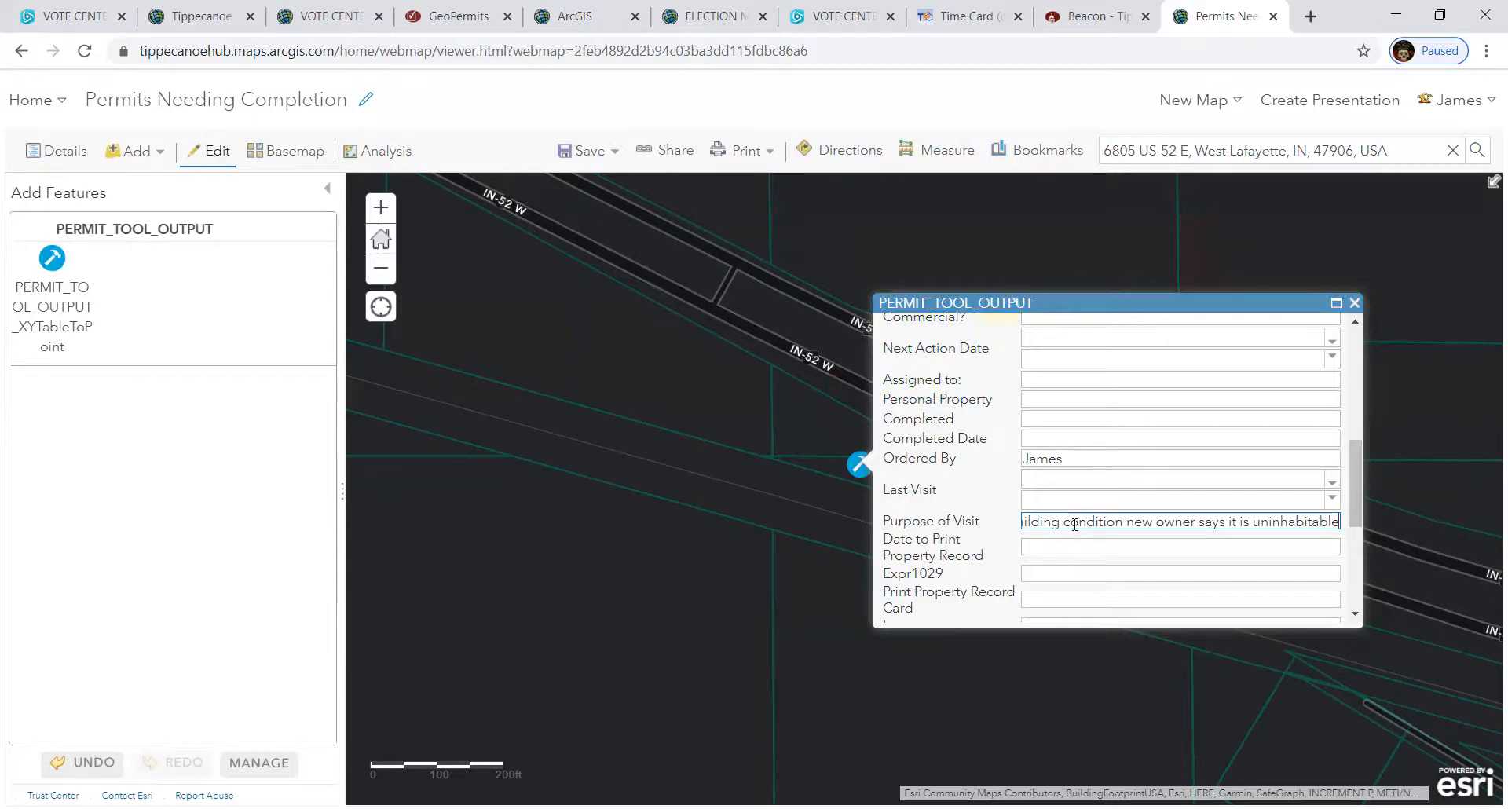
click(1065, 544)
scroll(1065, 542, down, 1)
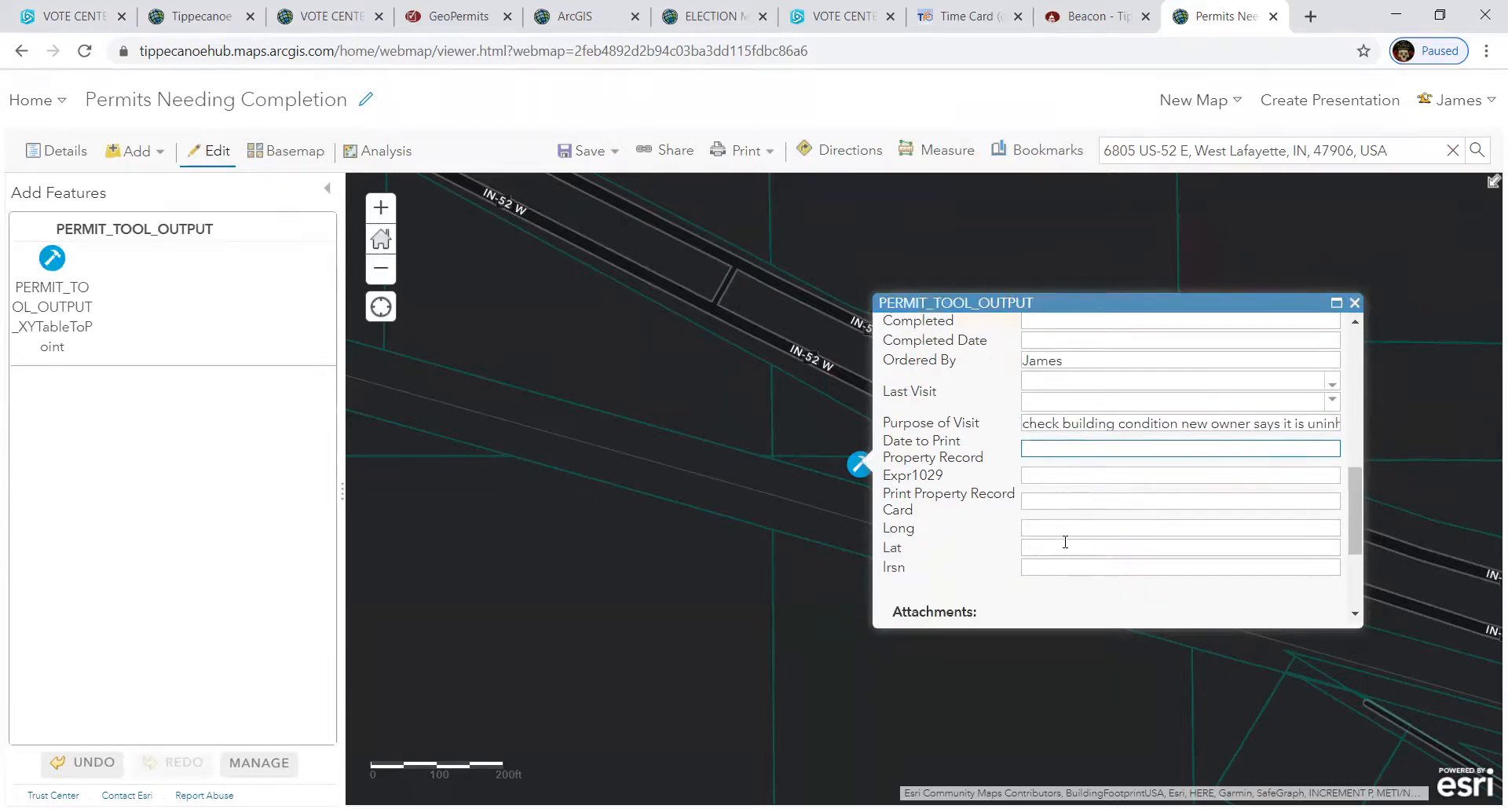
scroll(1065, 542, down, 2)
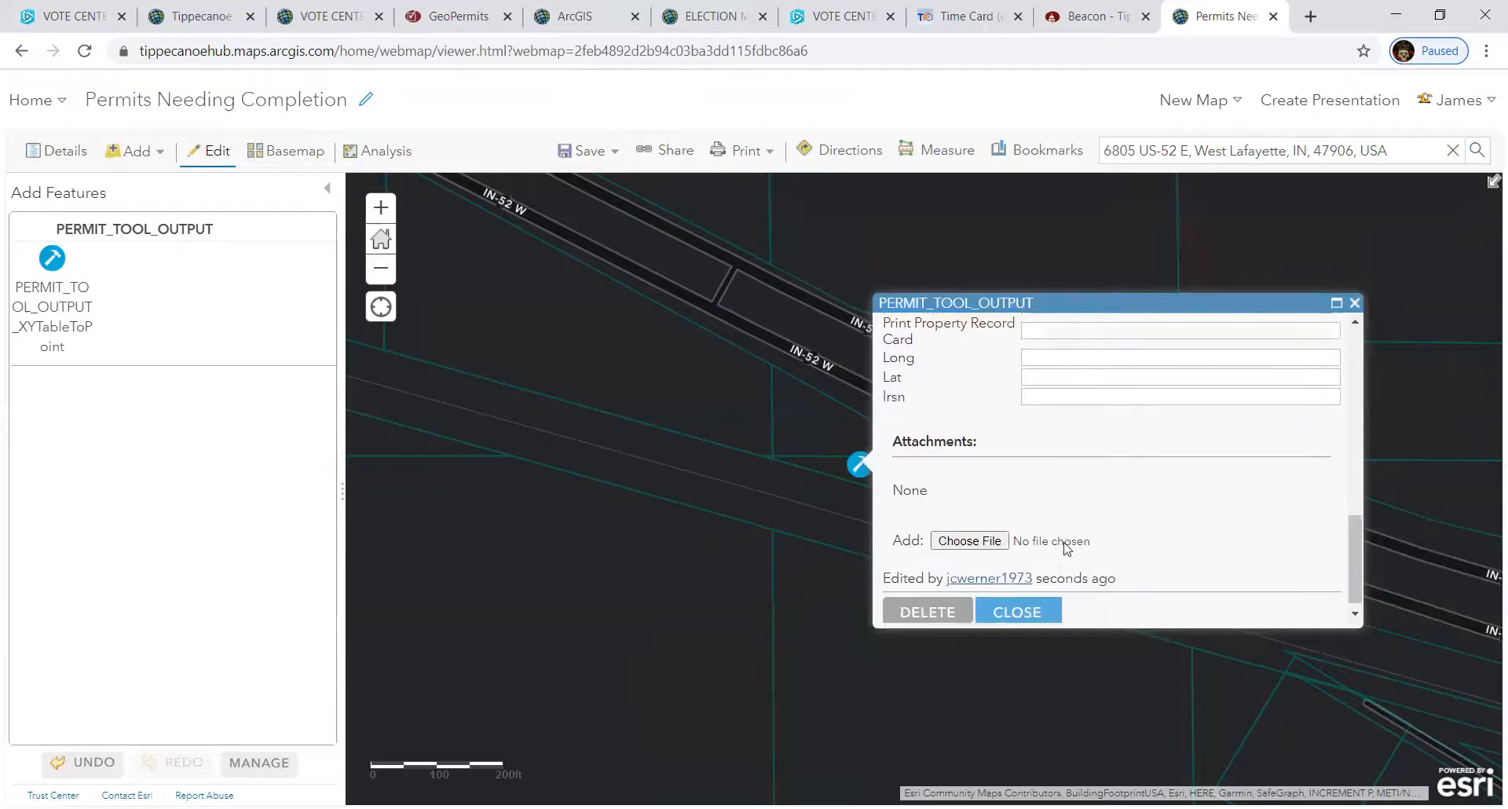
scroll(996, 412, up, 1)
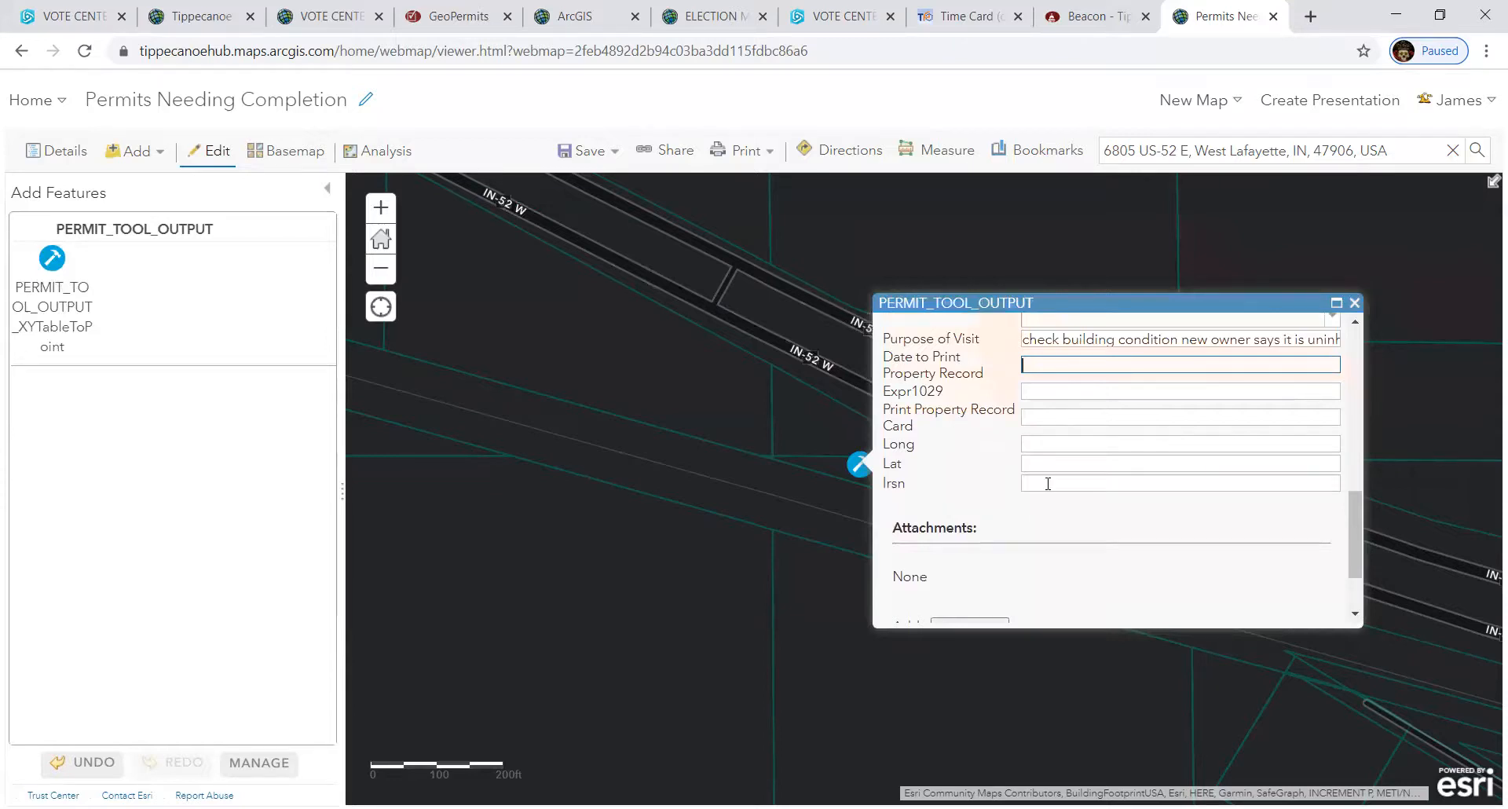
scroll(977, 488, down, 2)
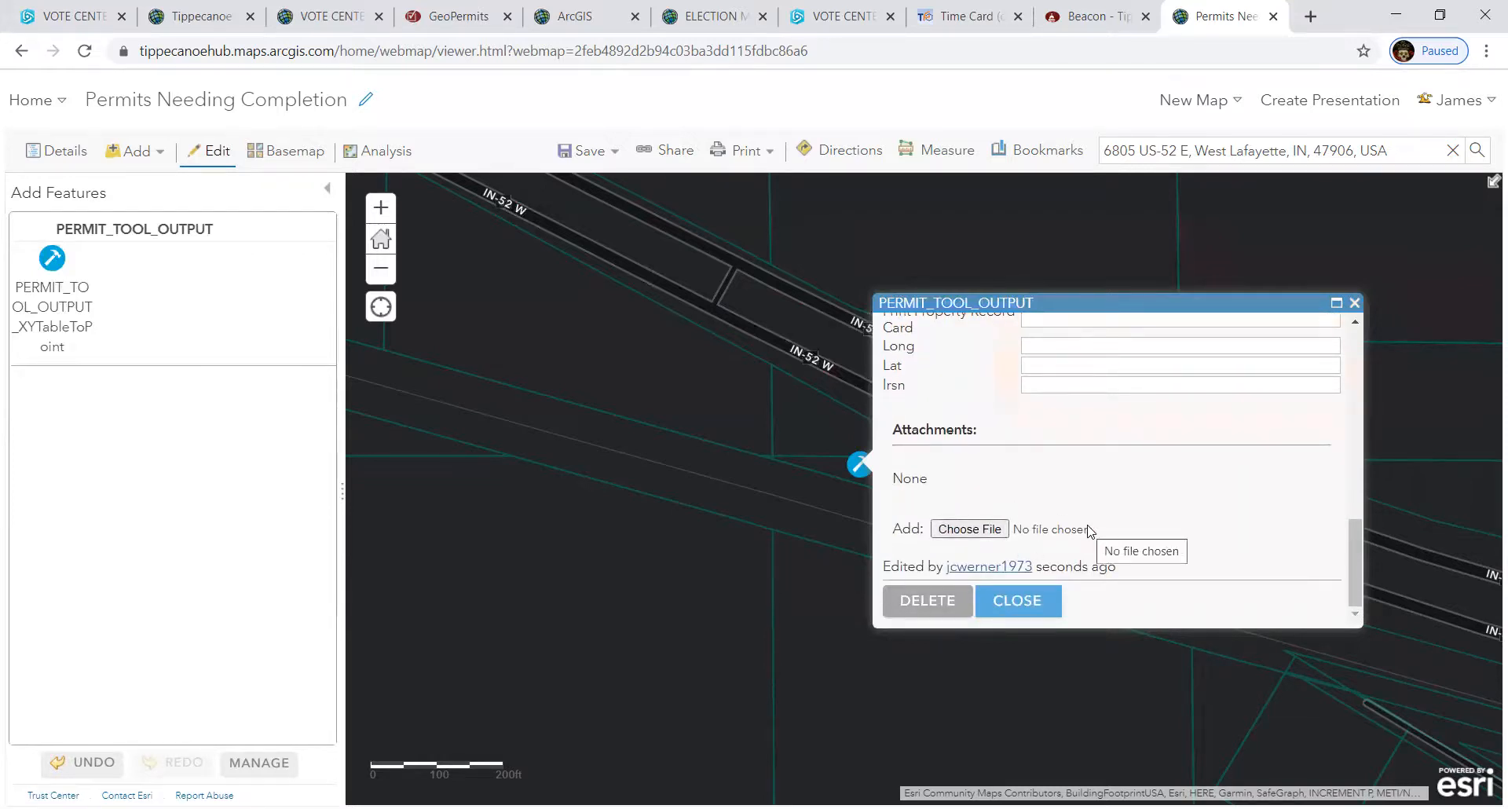
scroll(1090, 532, up, 4)
scroll(1090, 532, down, 2)
scroll(1090, 532, up, 2)
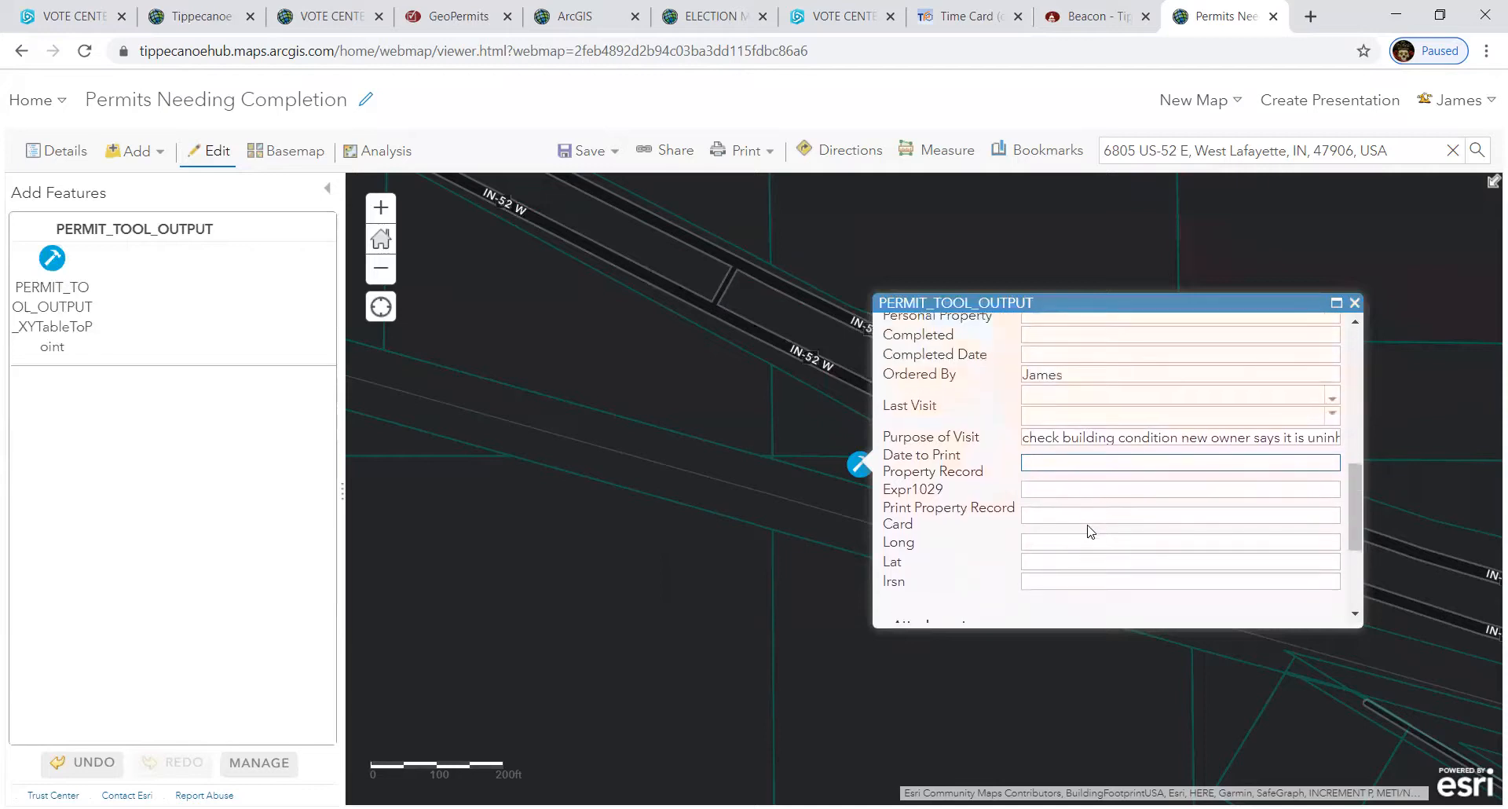
scroll(1090, 532, up, 6)
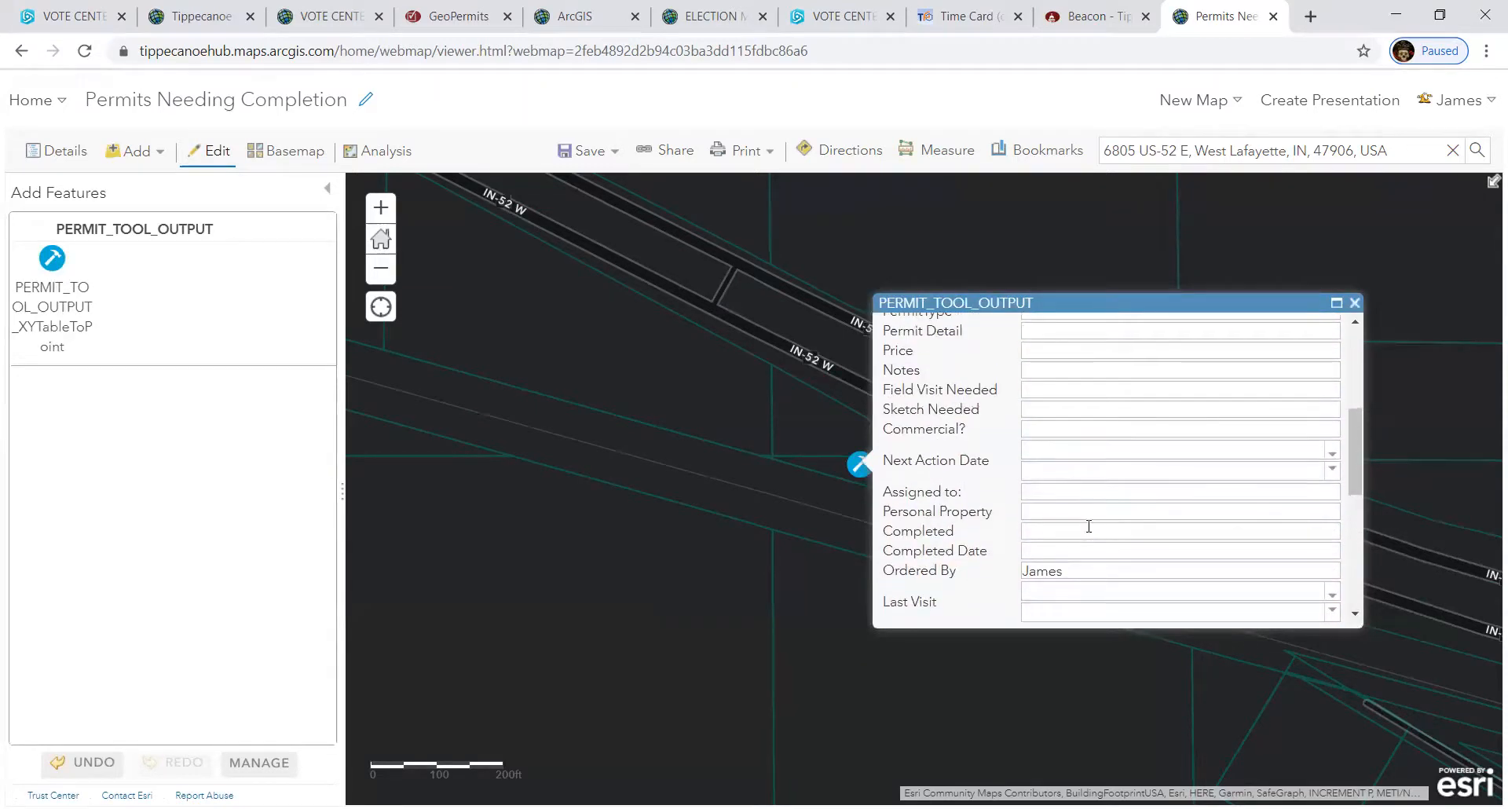
- Enter a note in Notes with the contact's name and phone number
click(1050, 469)
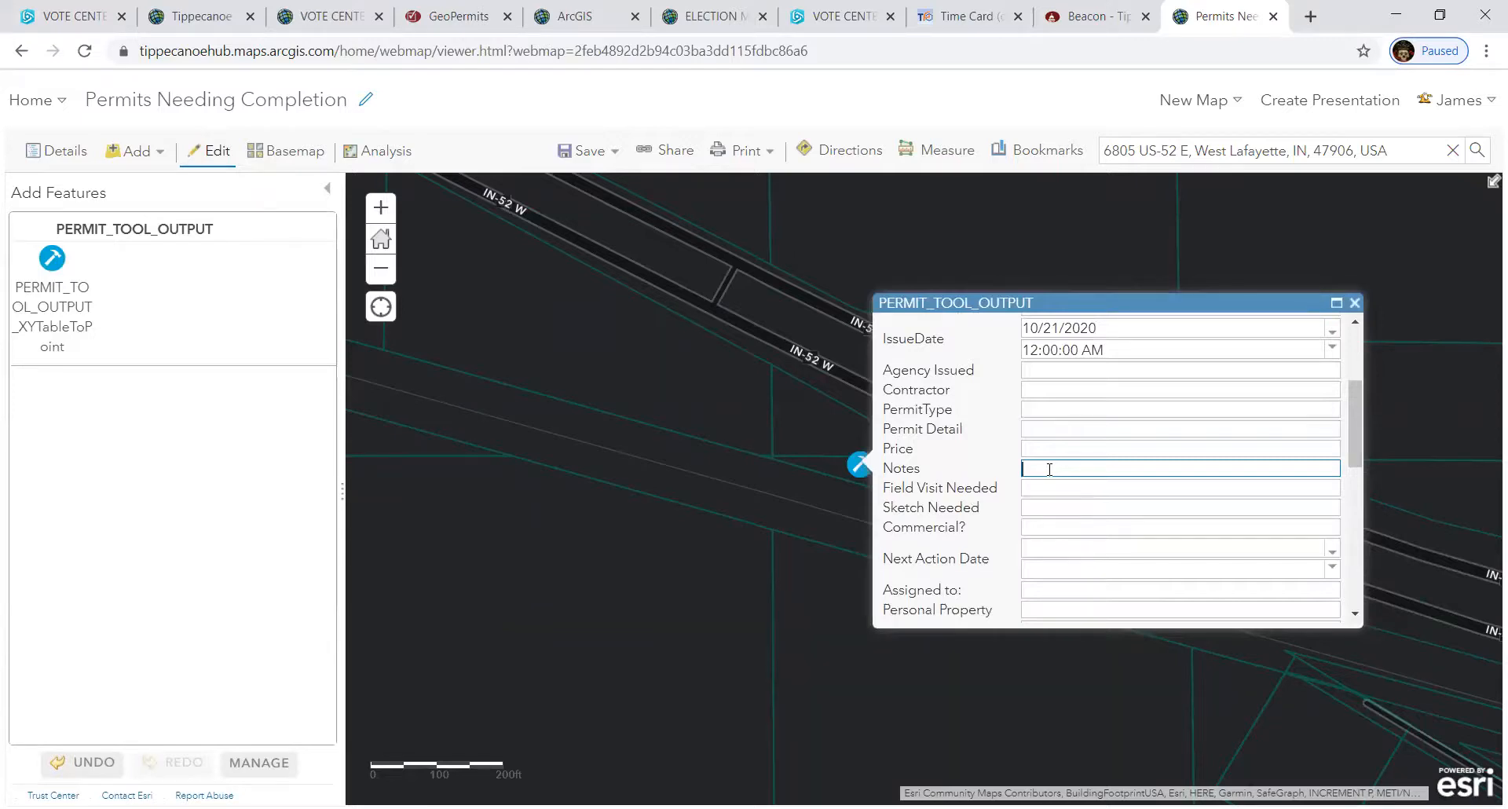
text(Marty  phone number is)
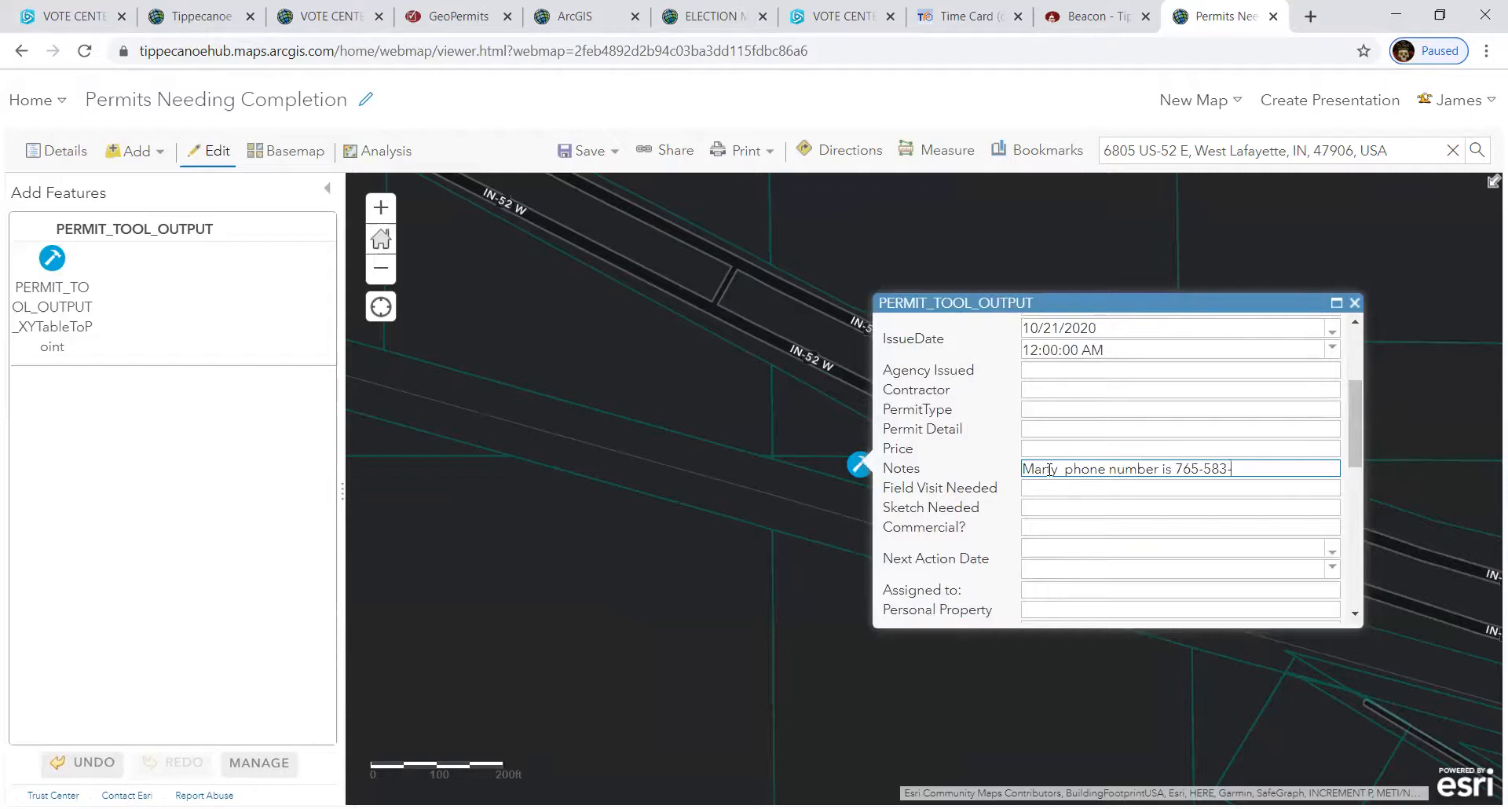
- Set Field Visit Needed to 1 on the new permit
click(1050, 492)
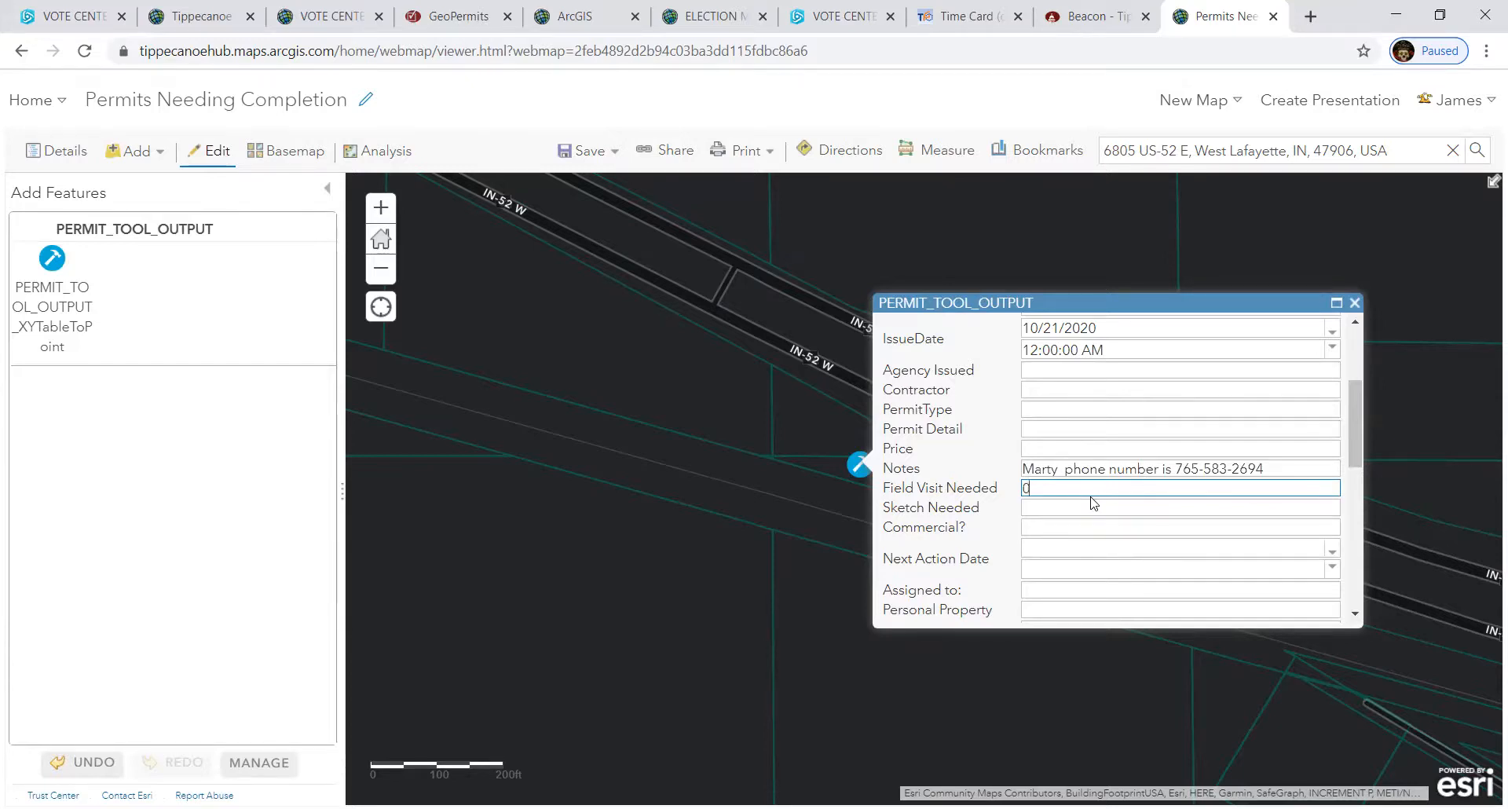
text(1)
click(1076, 509)
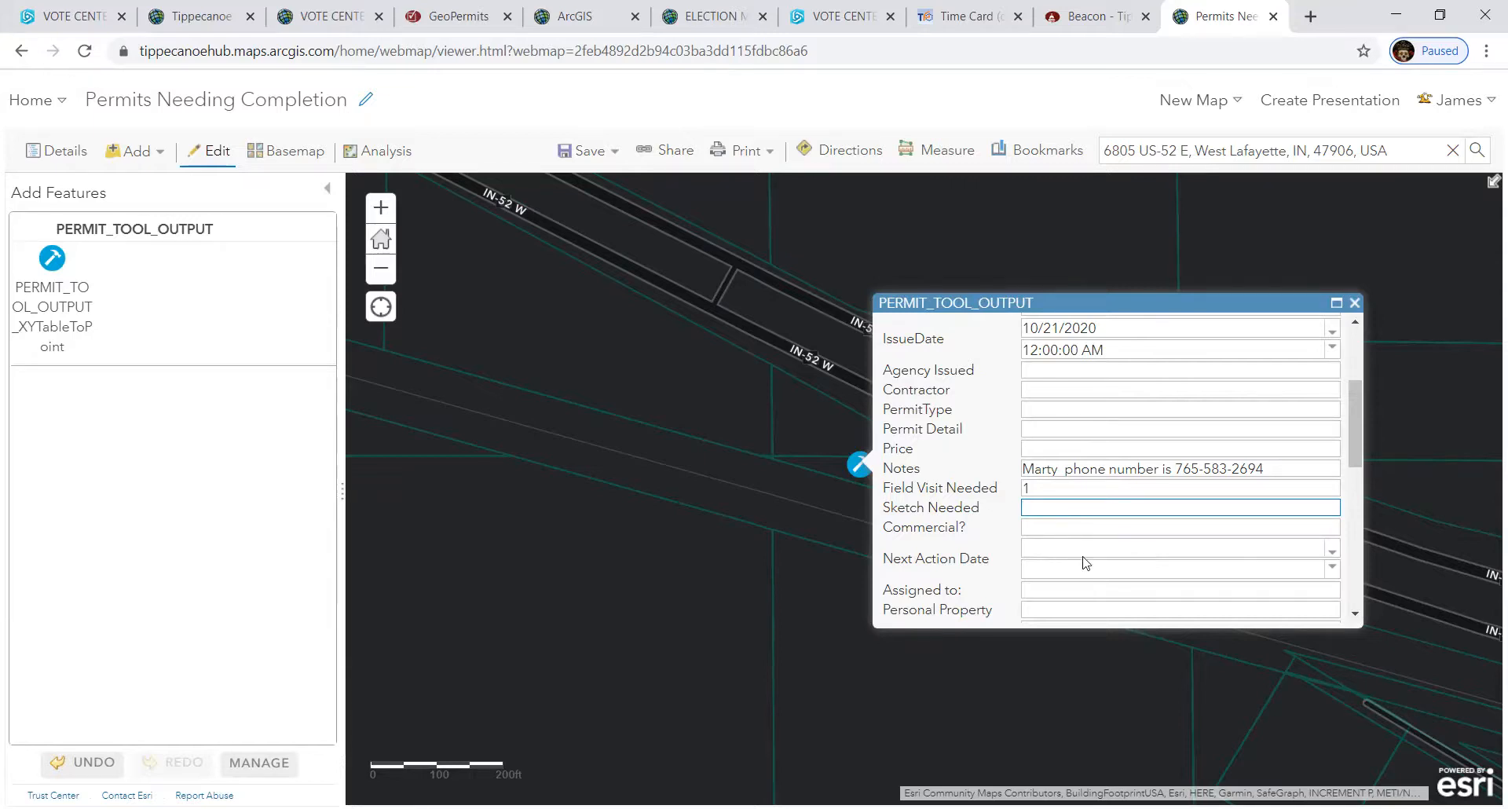
scroll(1084, 562, down, 1)
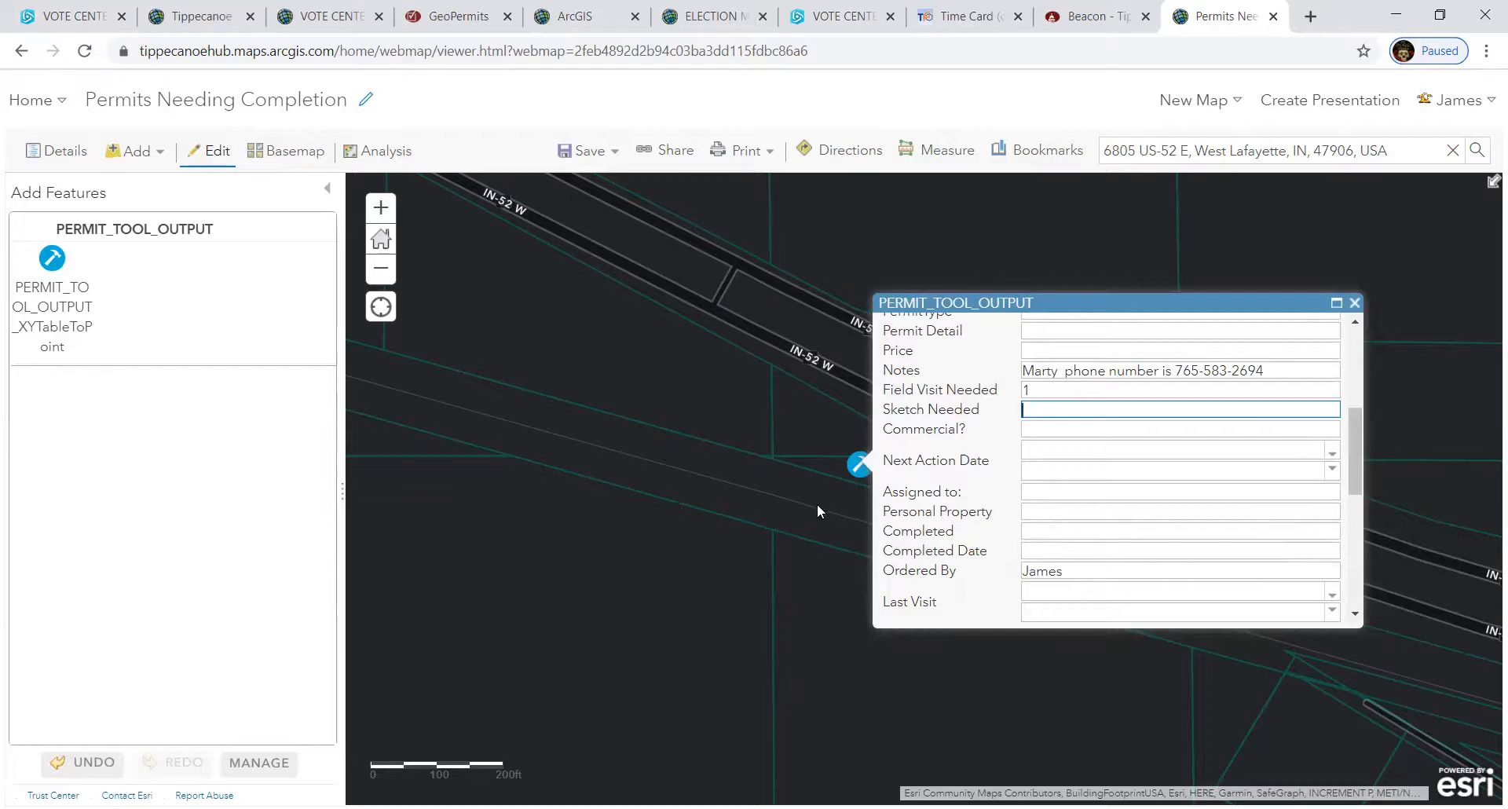
- Open the nearby 12X16 PORTABLE SHED permit and select its Assigned to name
scroll(817, 509, down, 1)
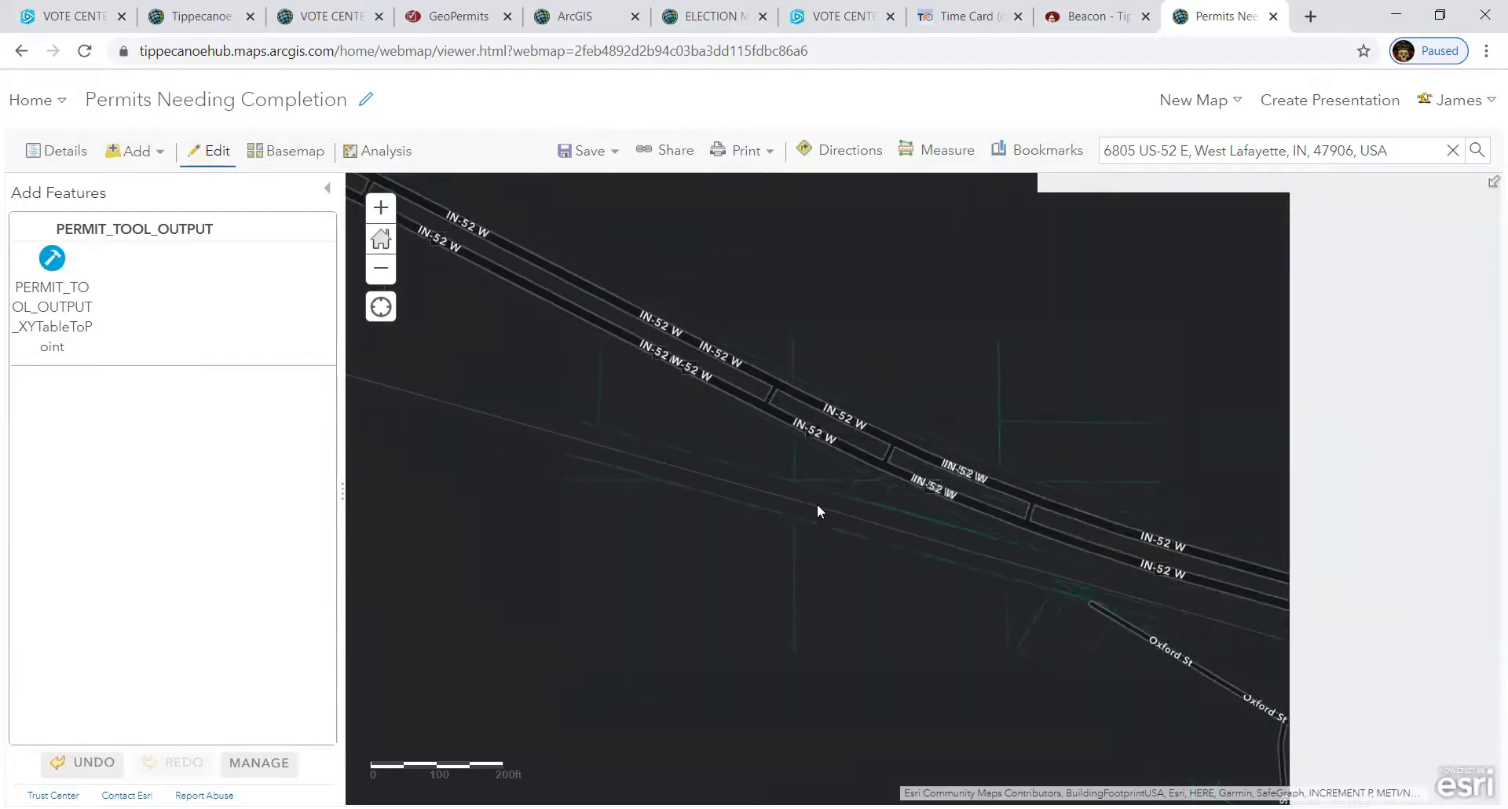
scroll(817, 510, down, 1)
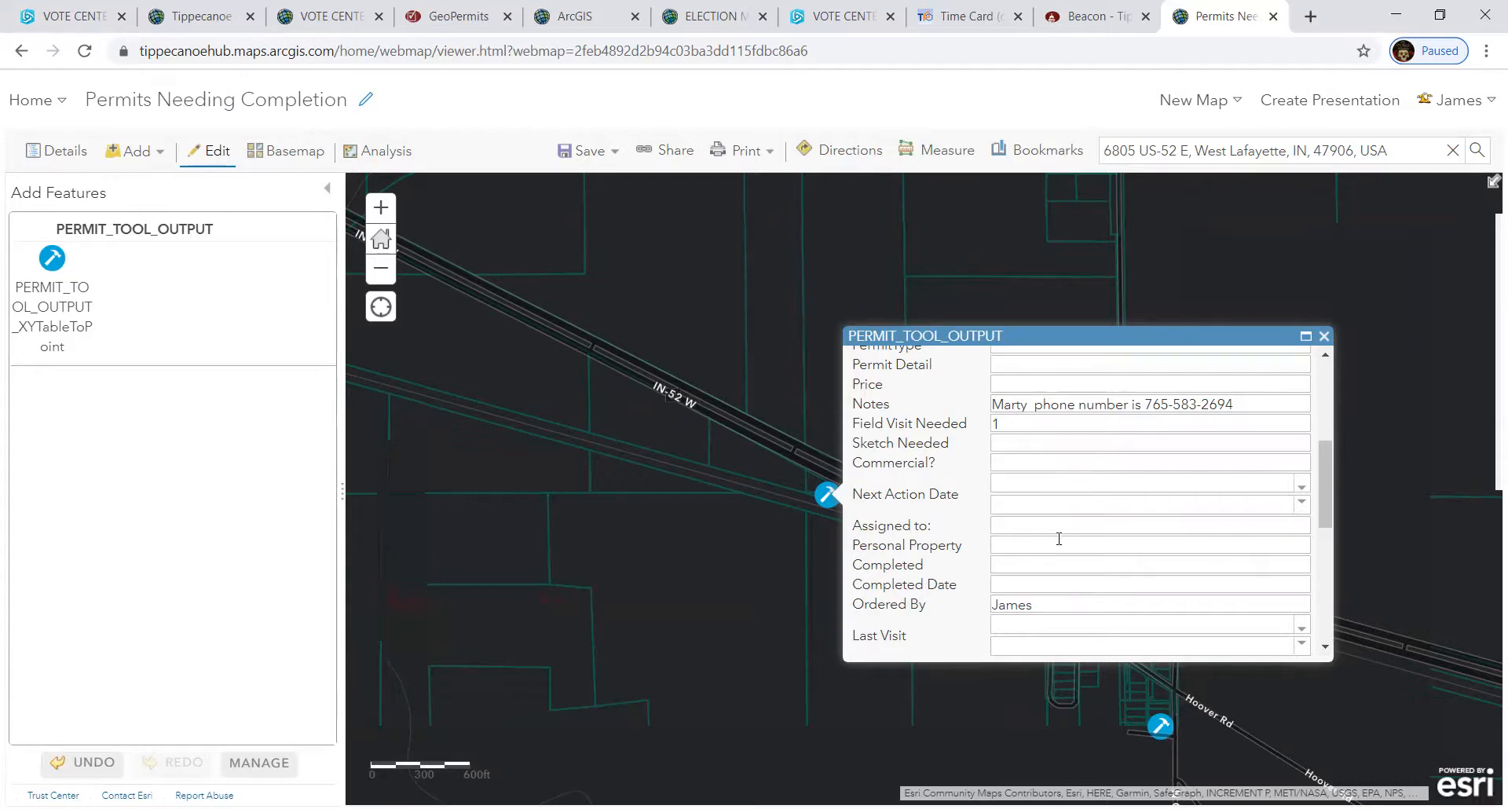
click(1161, 728)
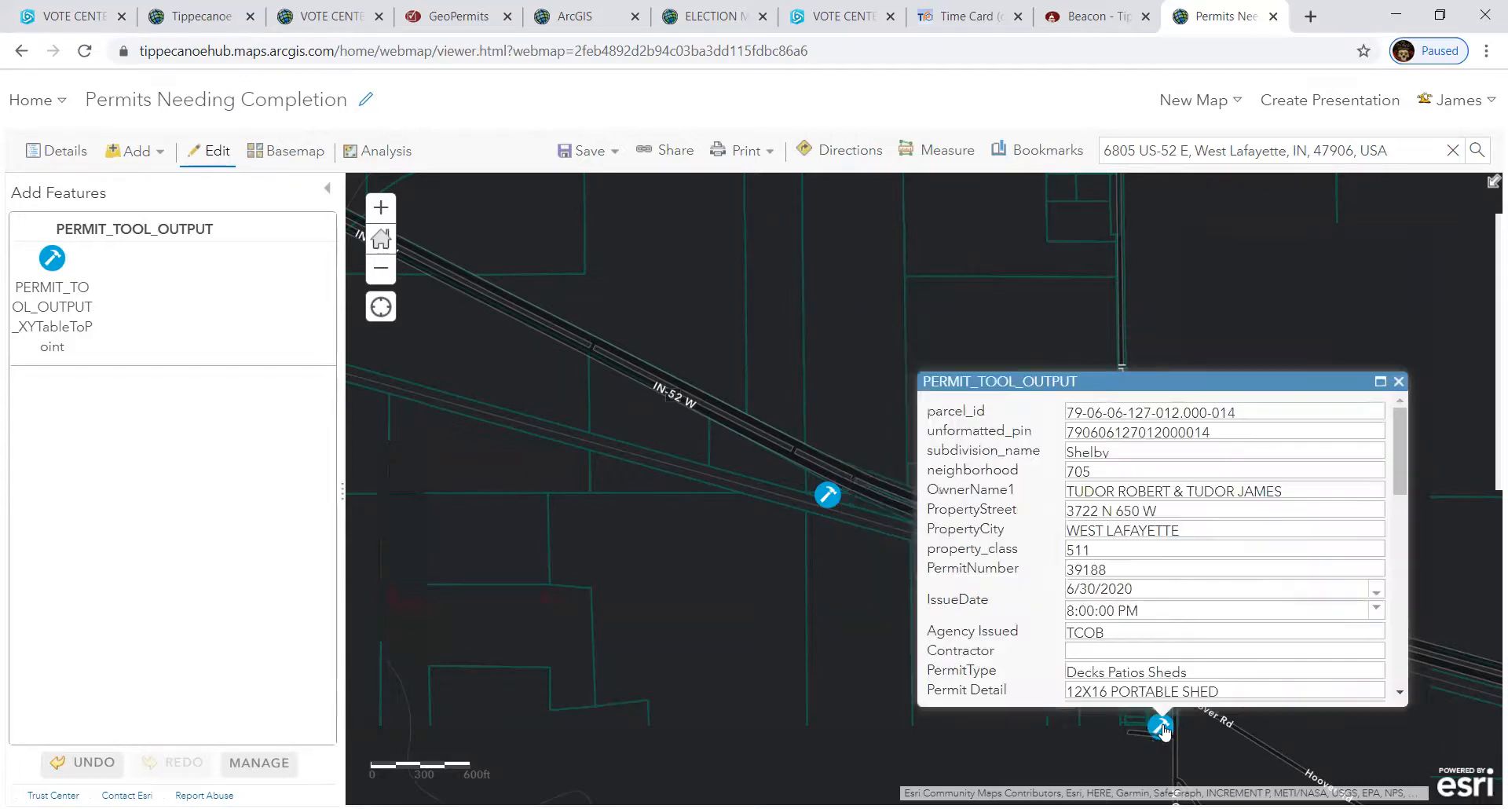
scroll(1255, 627, down, 5)
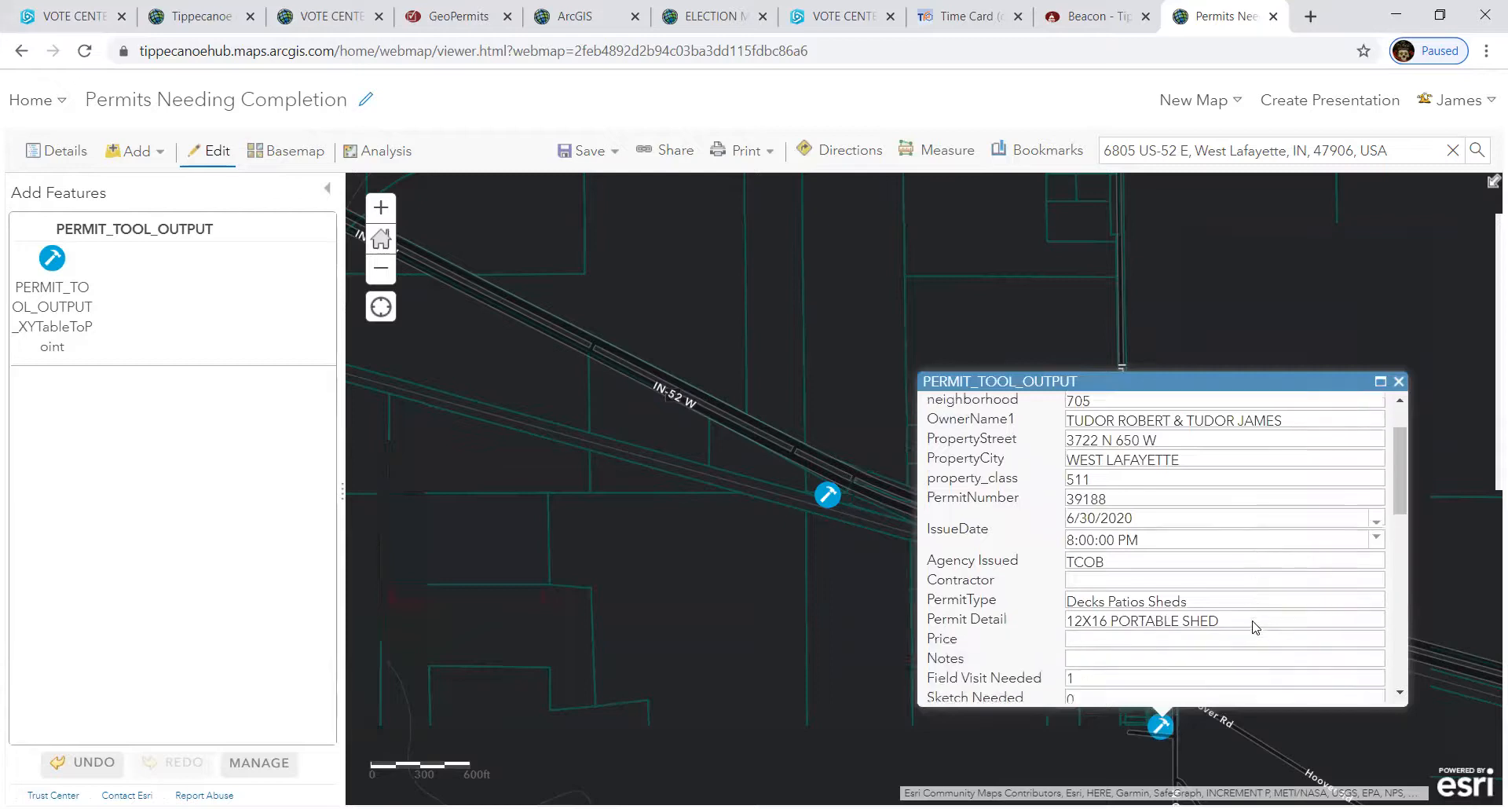
drag(1171, 562, 1060, 562)
- Copy the existing permit's assignee and paste it into the new permit's Assigned to
right_click(1078, 559)
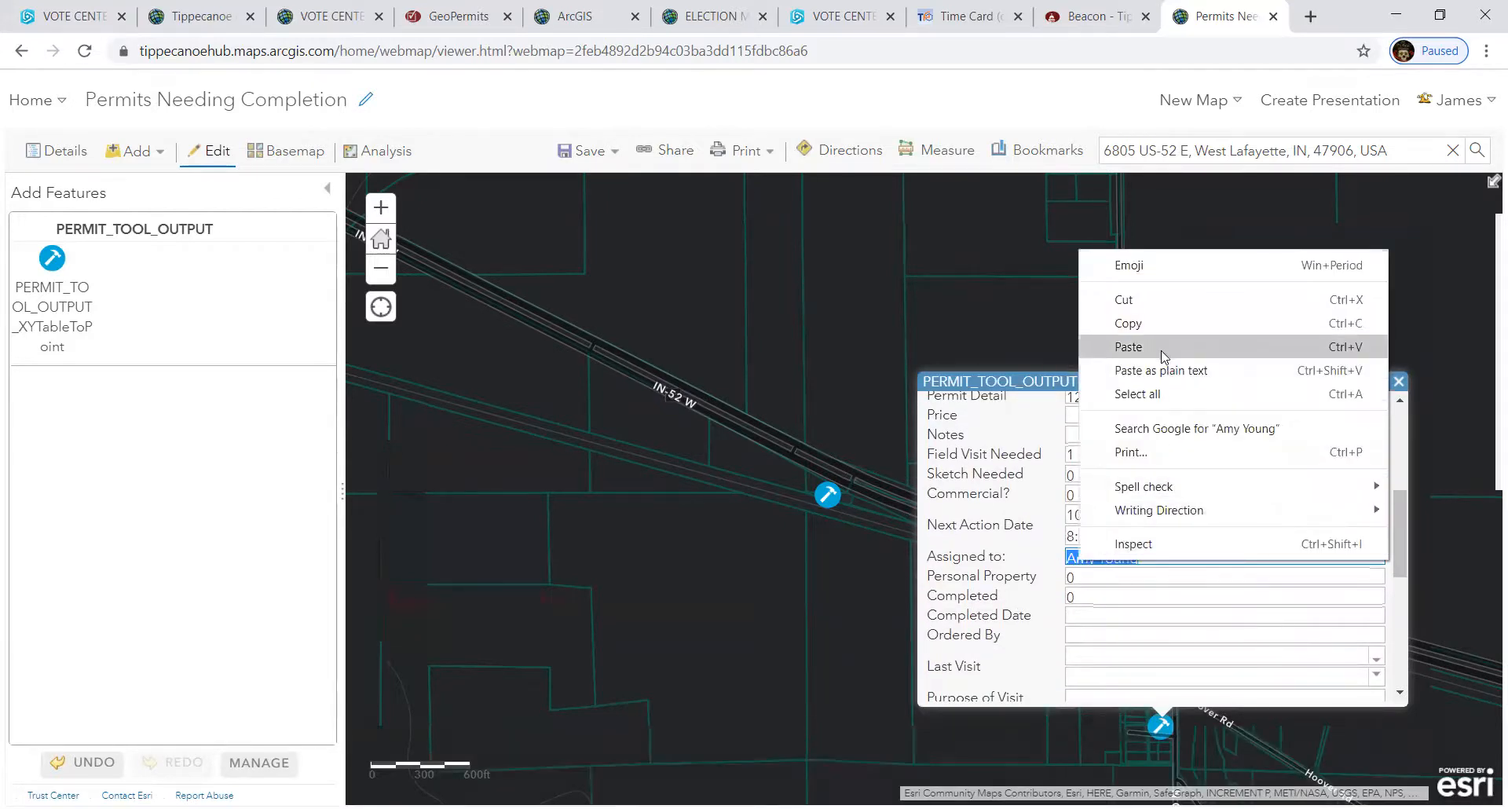
click(1159, 324)
click(831, 501)
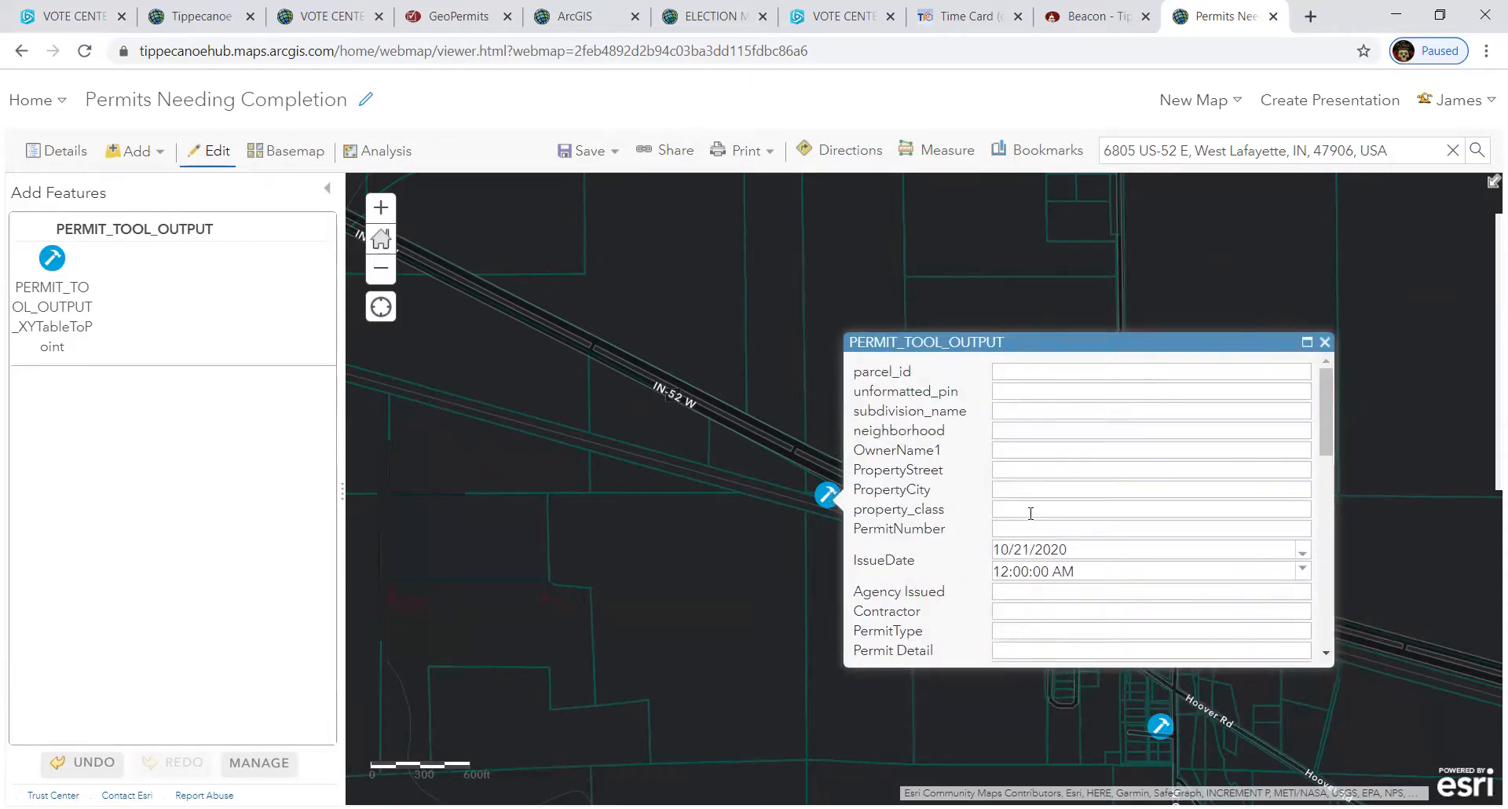
scroll(1030, 500, down, 3)
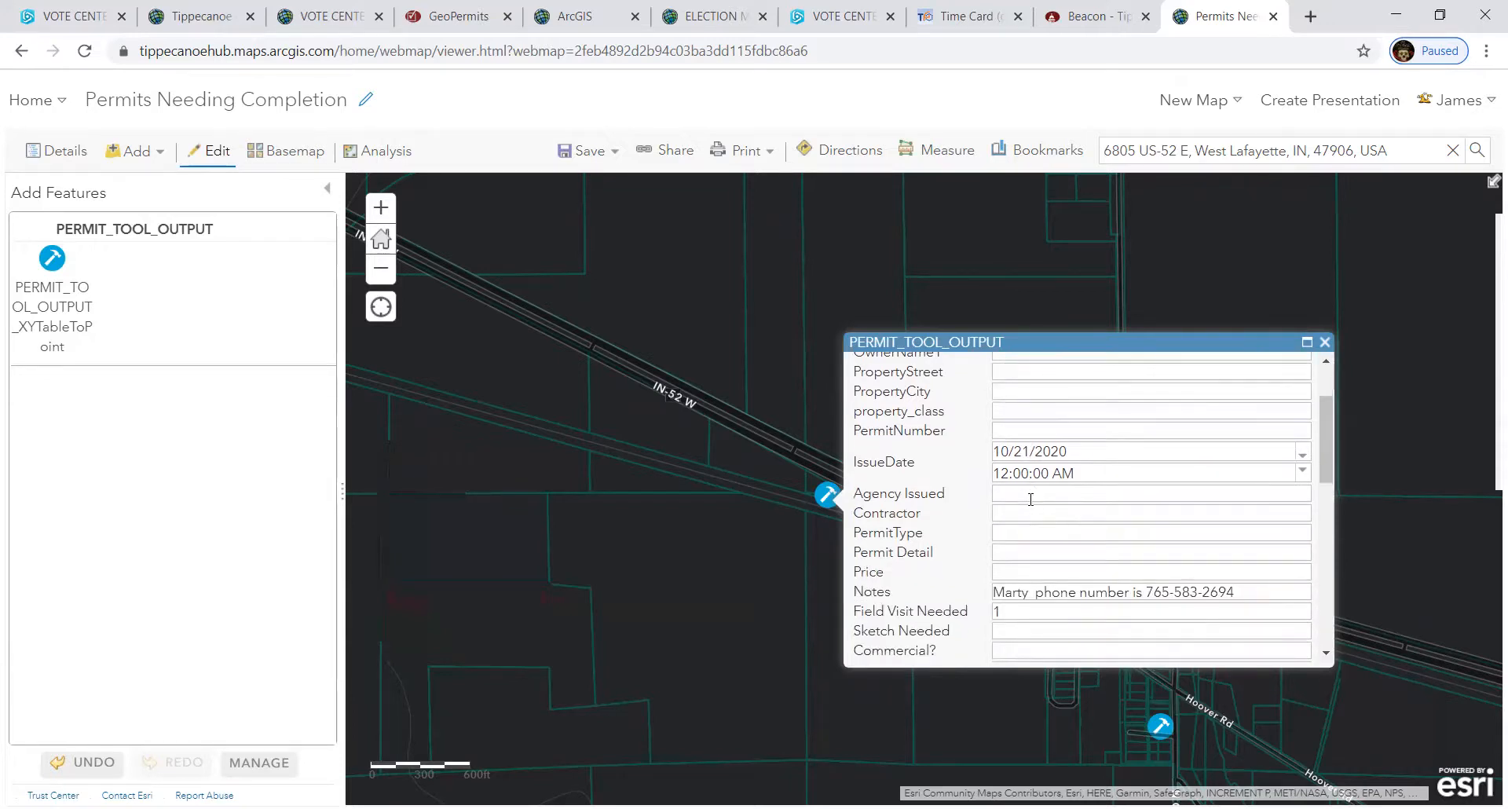
scroll(1031, 499, down, 2)
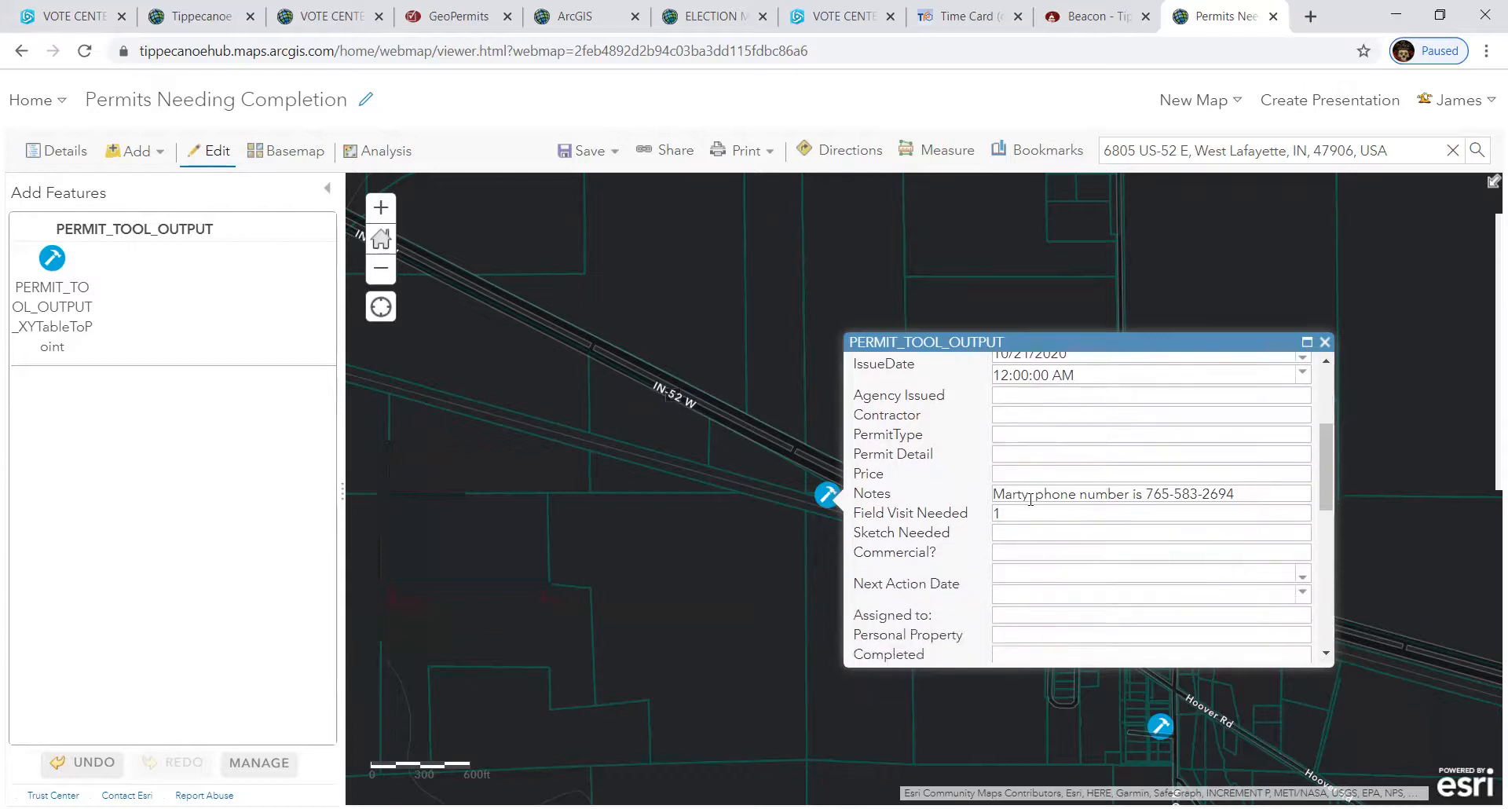
click(1017, 614)
right_click(1016, 614)
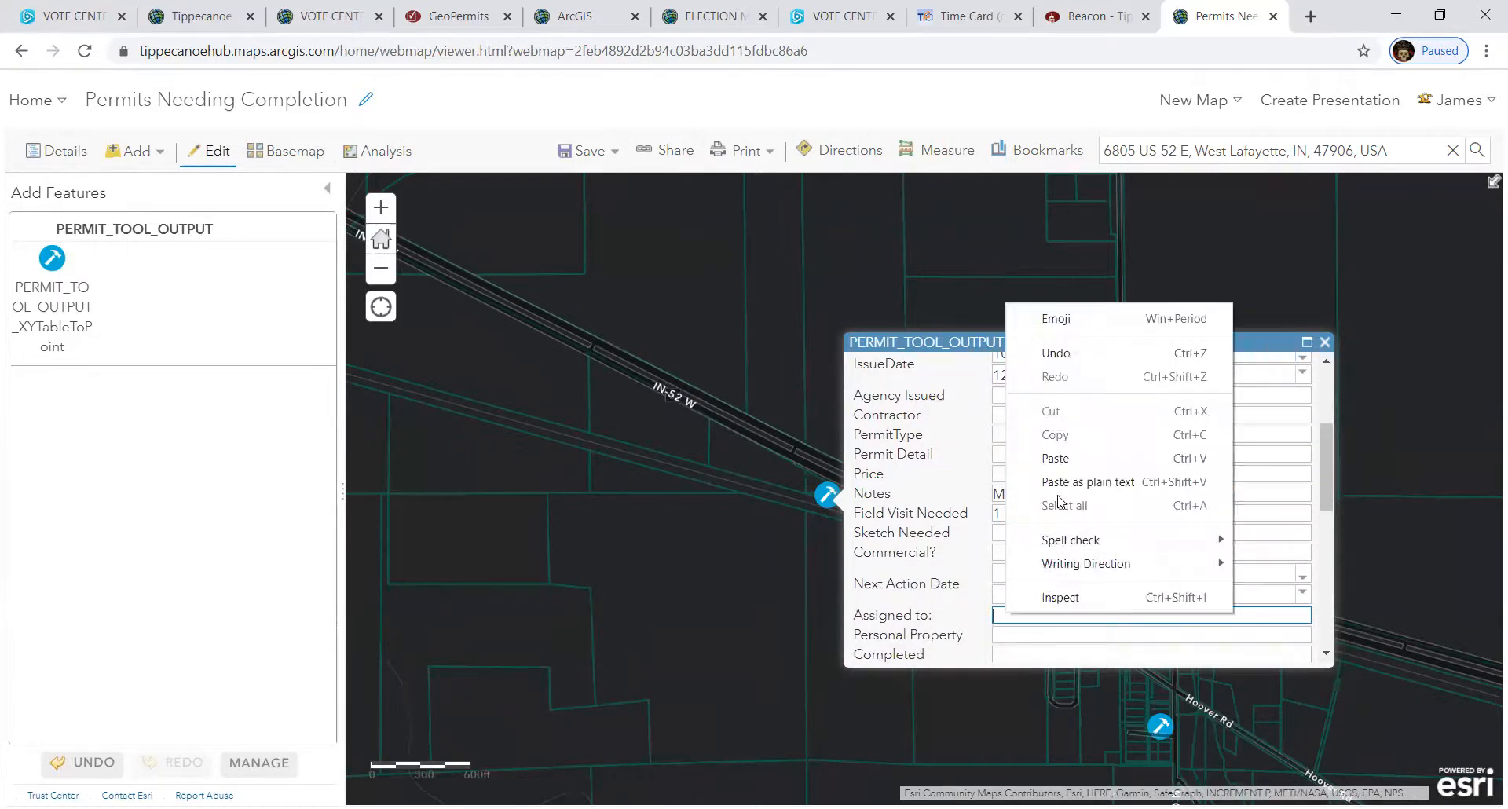
click(1060, 460)
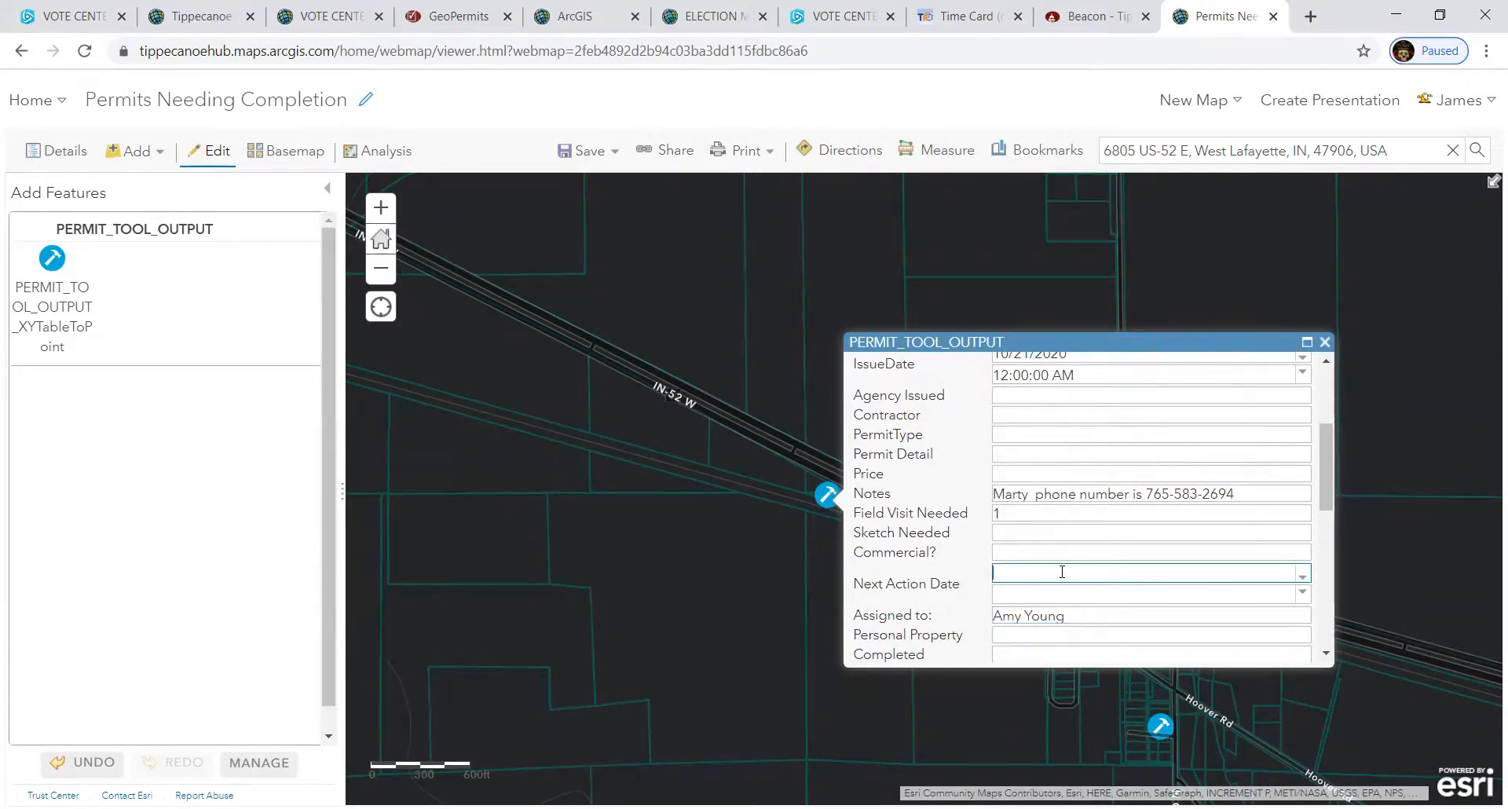
scroll(1062, 578, up, 3)
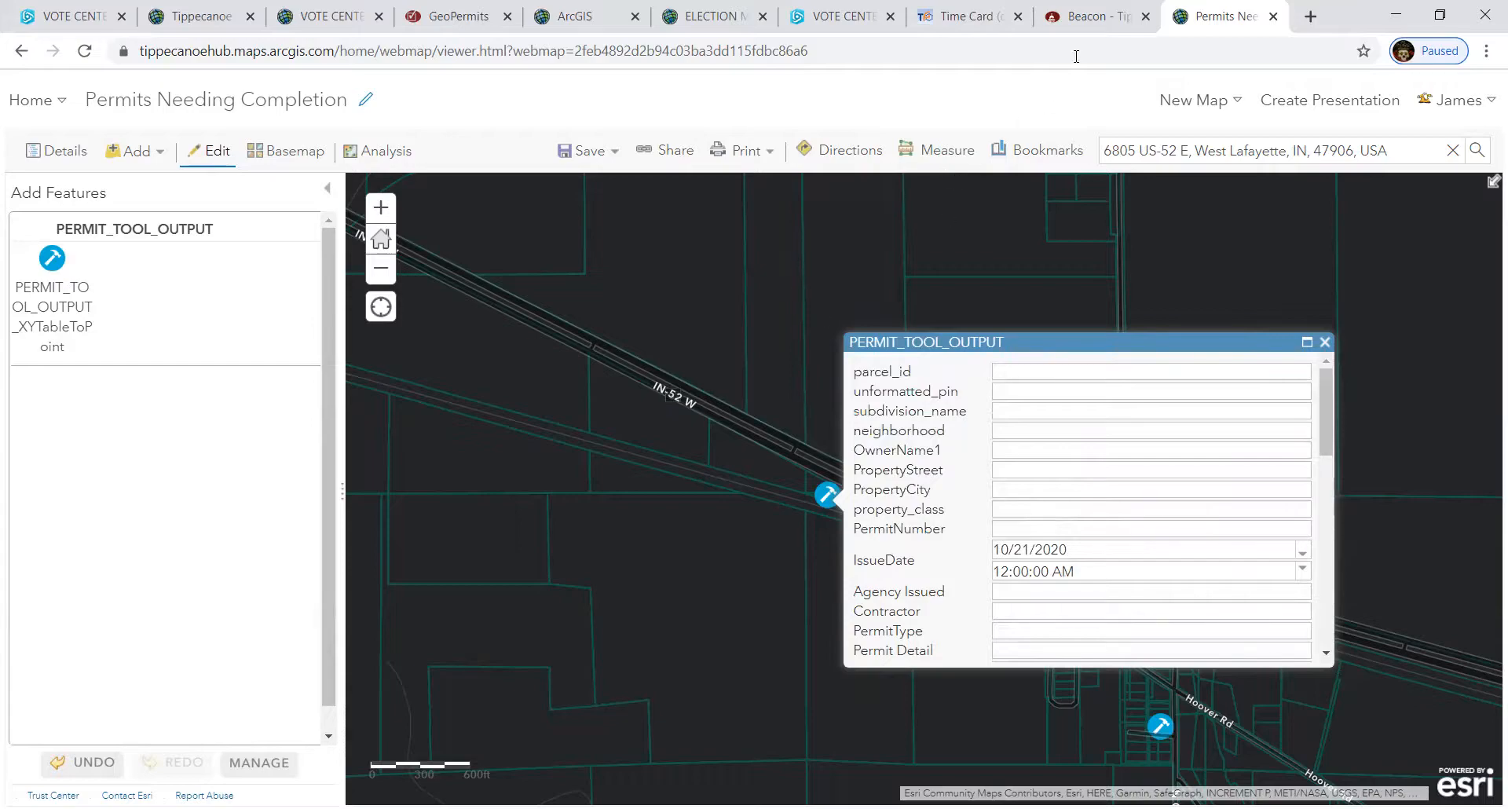
click(1091, 17)
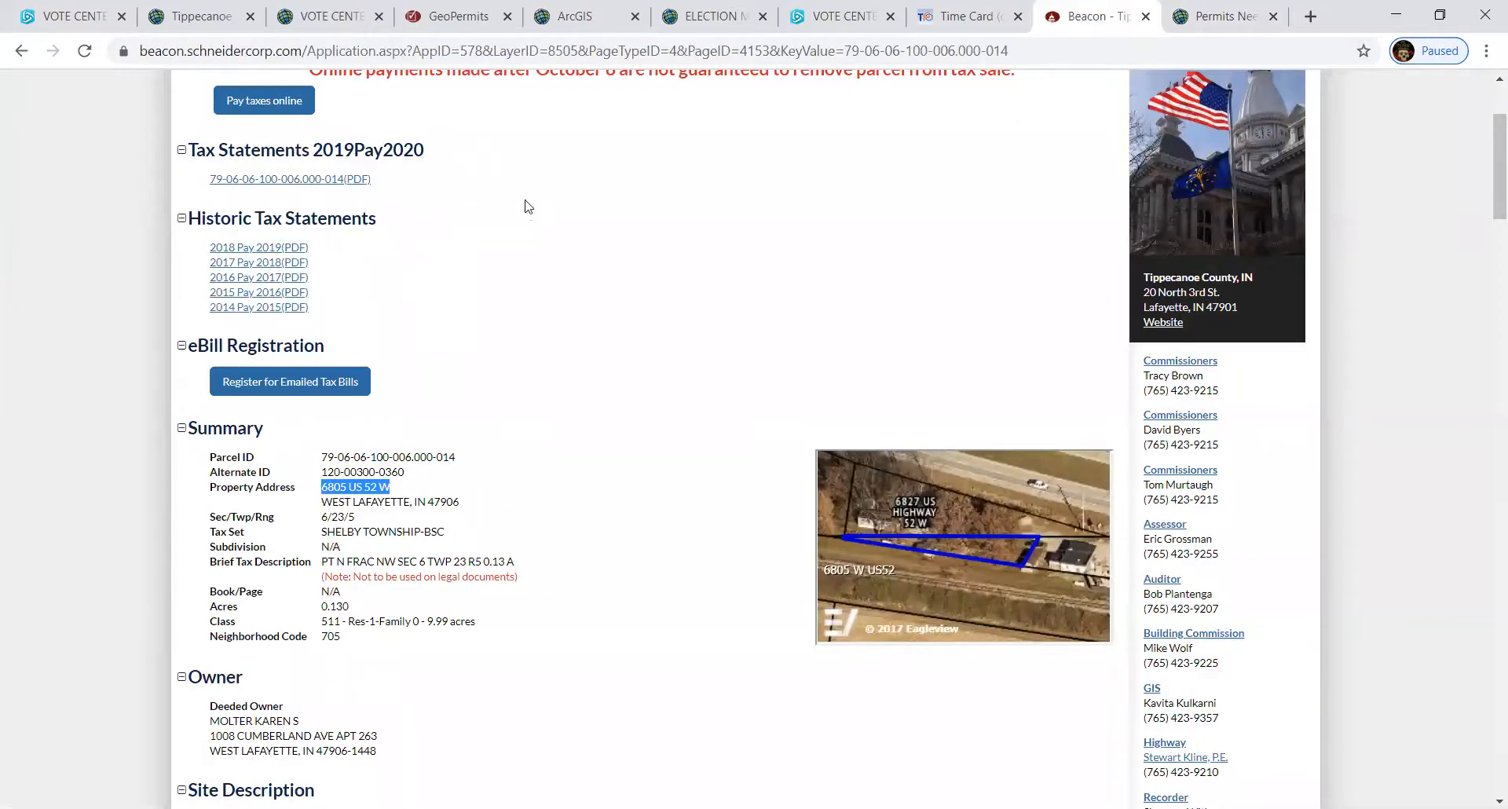
- Copy Parcel ID 79-06-06-100-006.000-014 from Beacon's Summary and return to the permit map
scroll(526, 200, up, 3)
middle_click(525, 199)
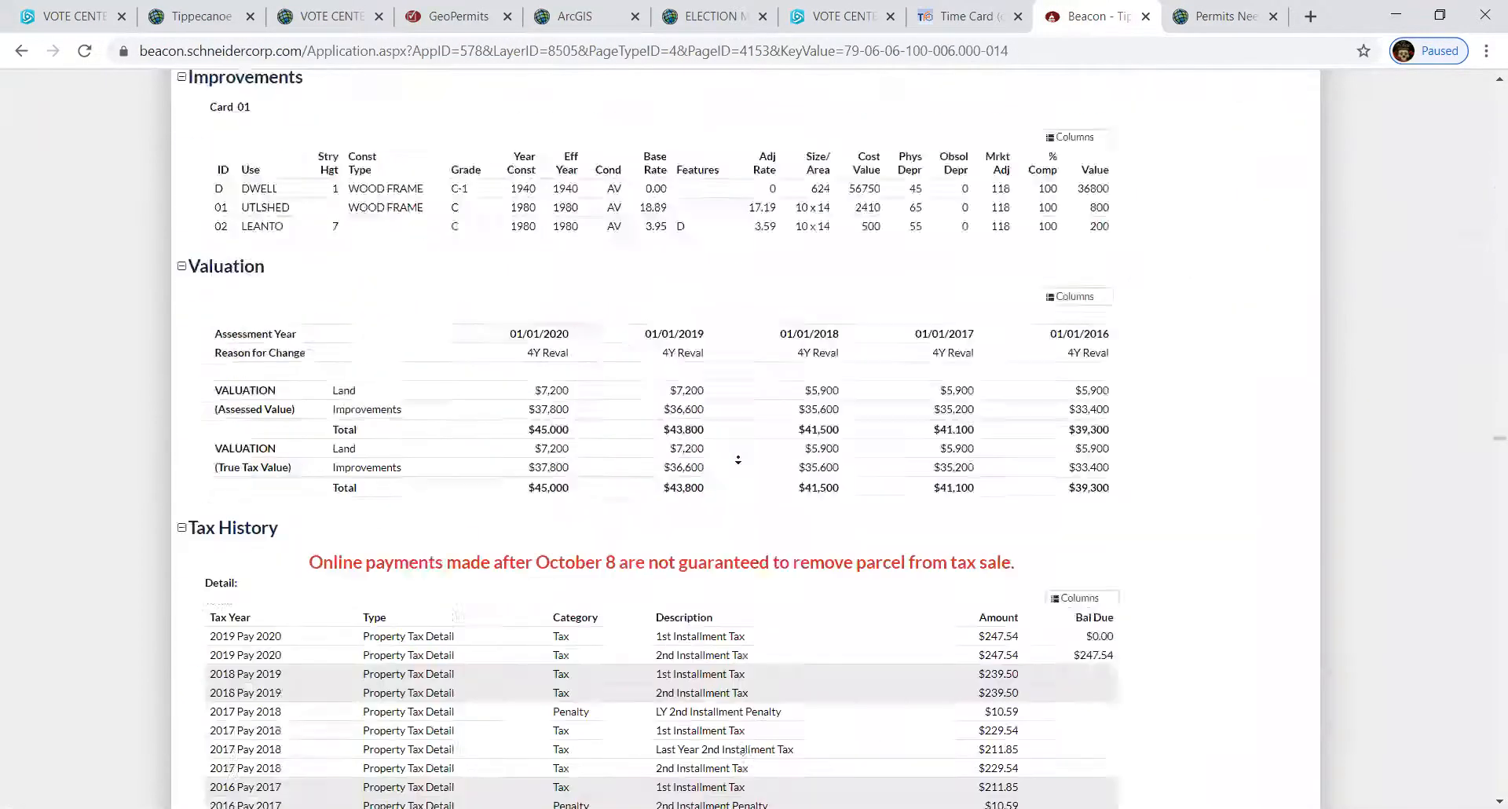
scroll(738, 461, down, 15)
scroll(865, 458, up, 16)
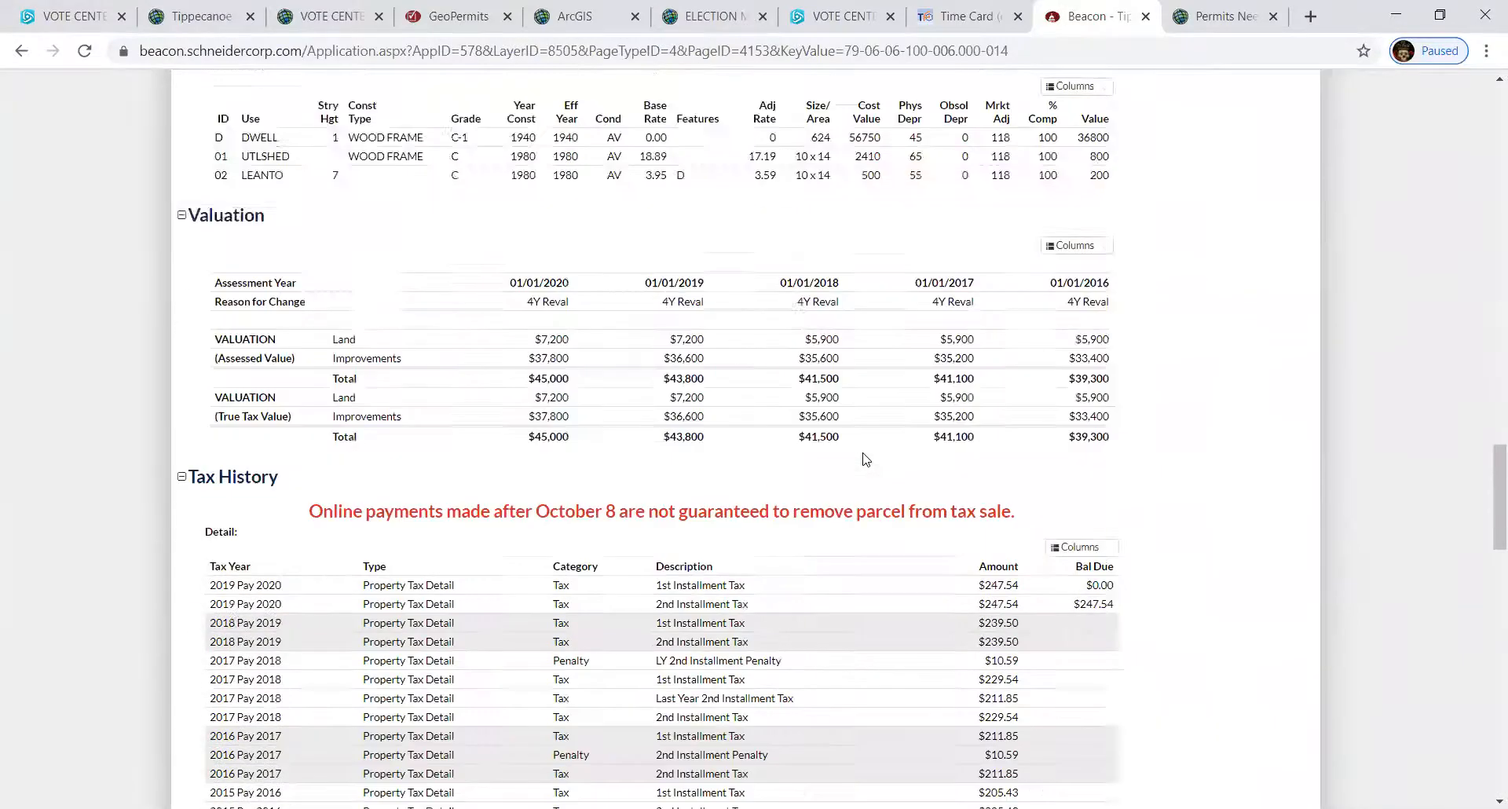
scroll(865, 459, up, 15)
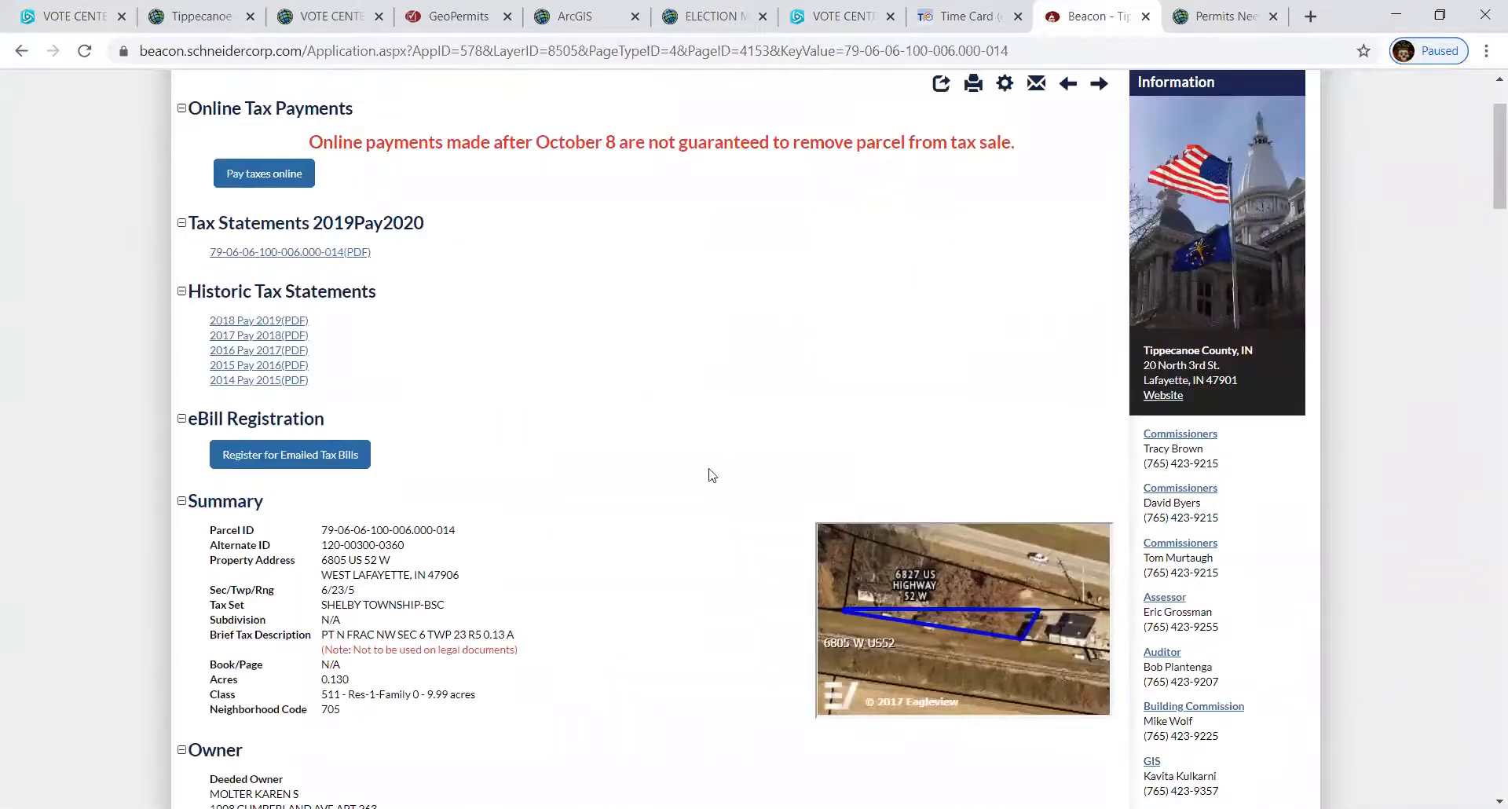
drag(465, 531, 324, 528)
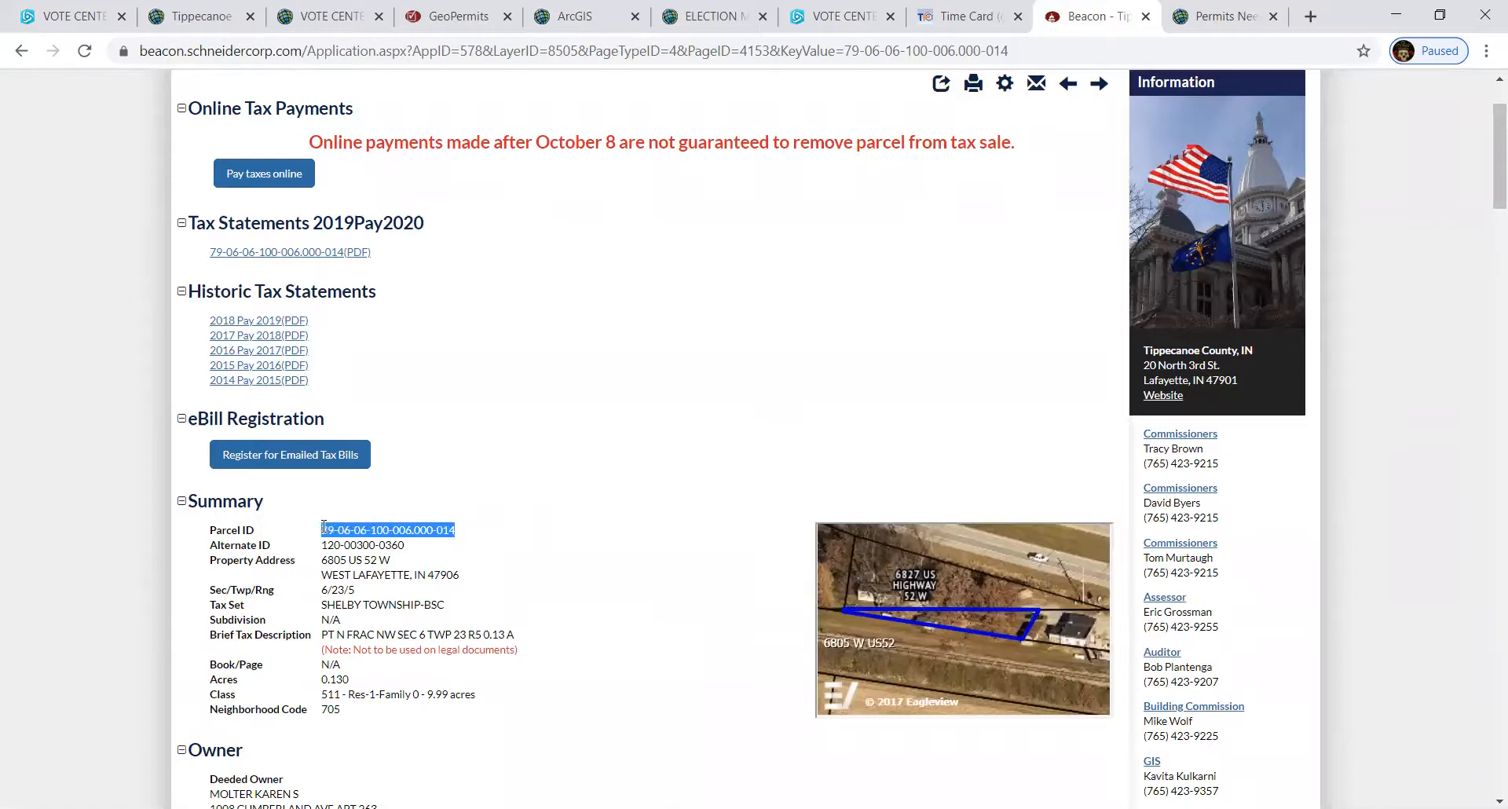
right_click(337, 528)
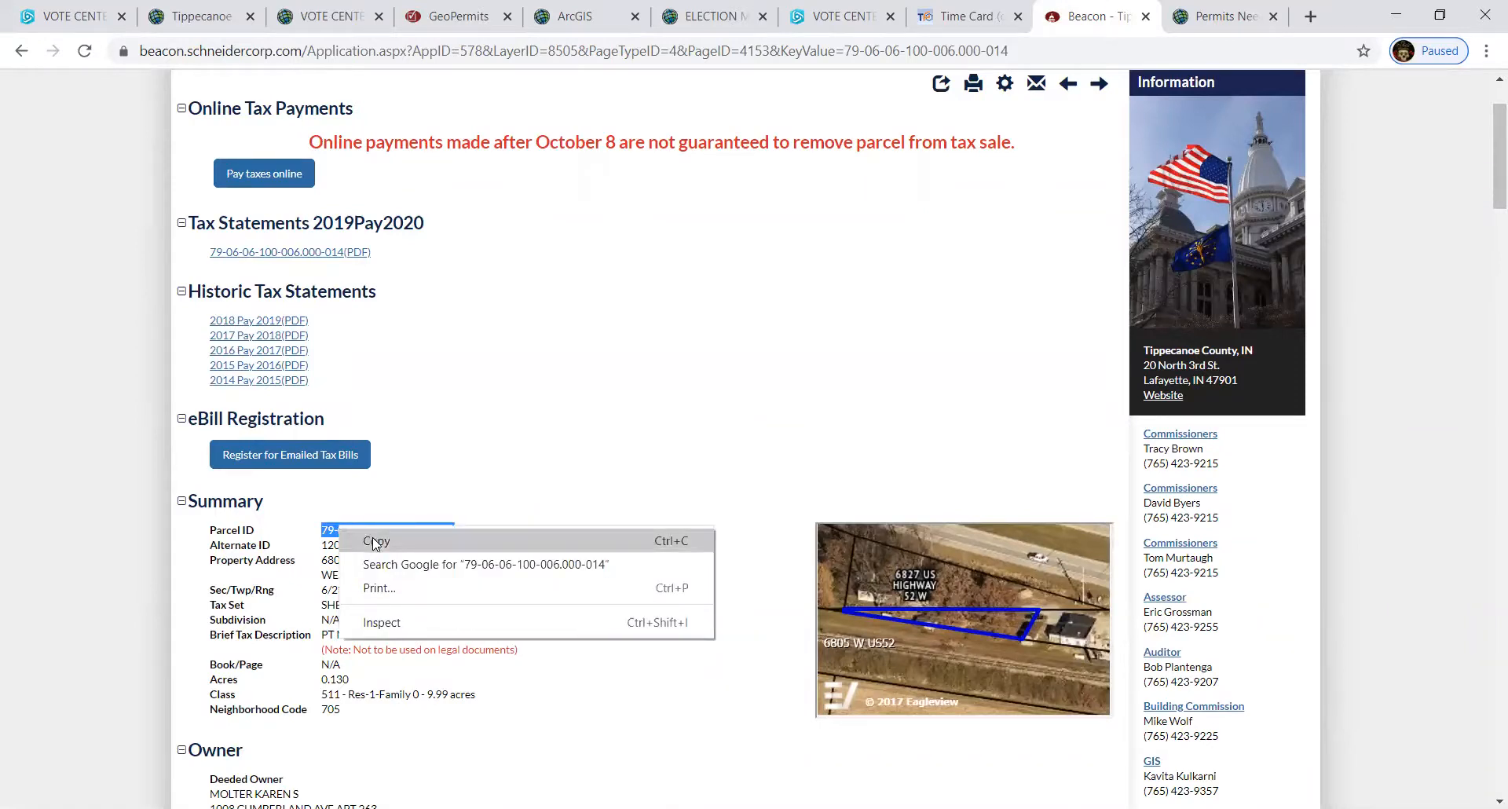
click(374, 542)
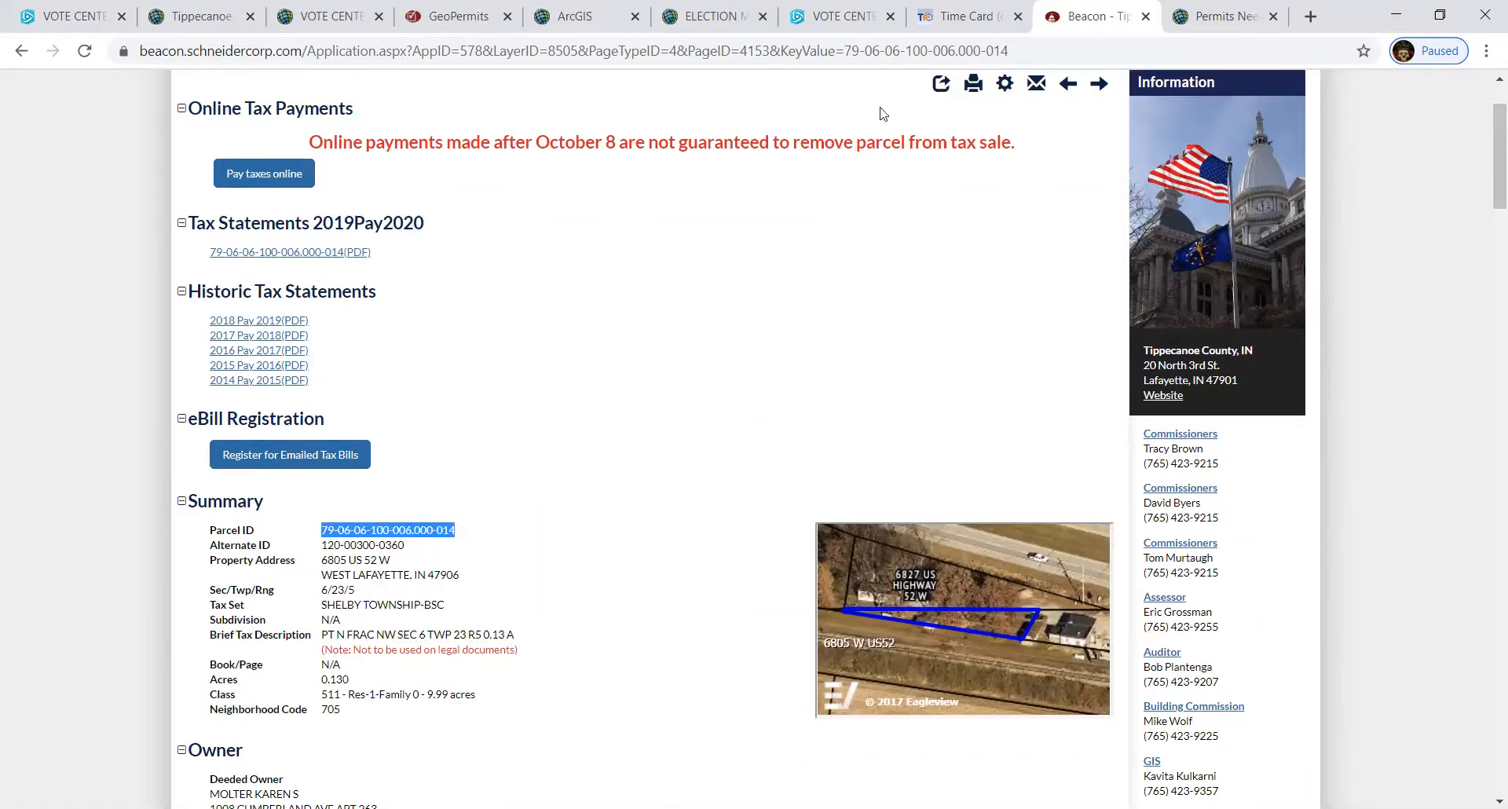
click(1173, 25)
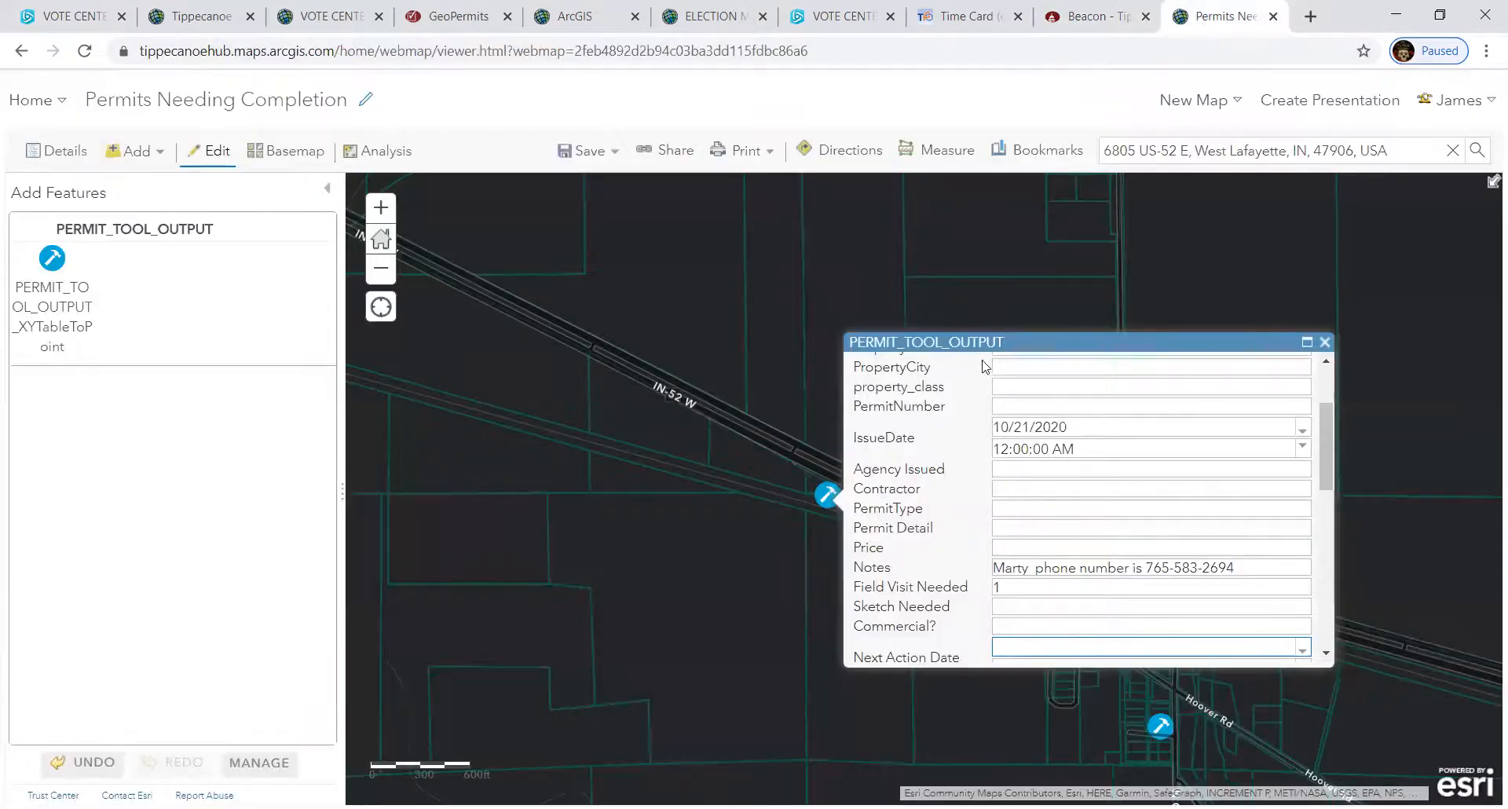
- Paste 79-06-06-100-006.000-014 into the new permit's parcel_id field
scroll(1024, 367, up, 3)
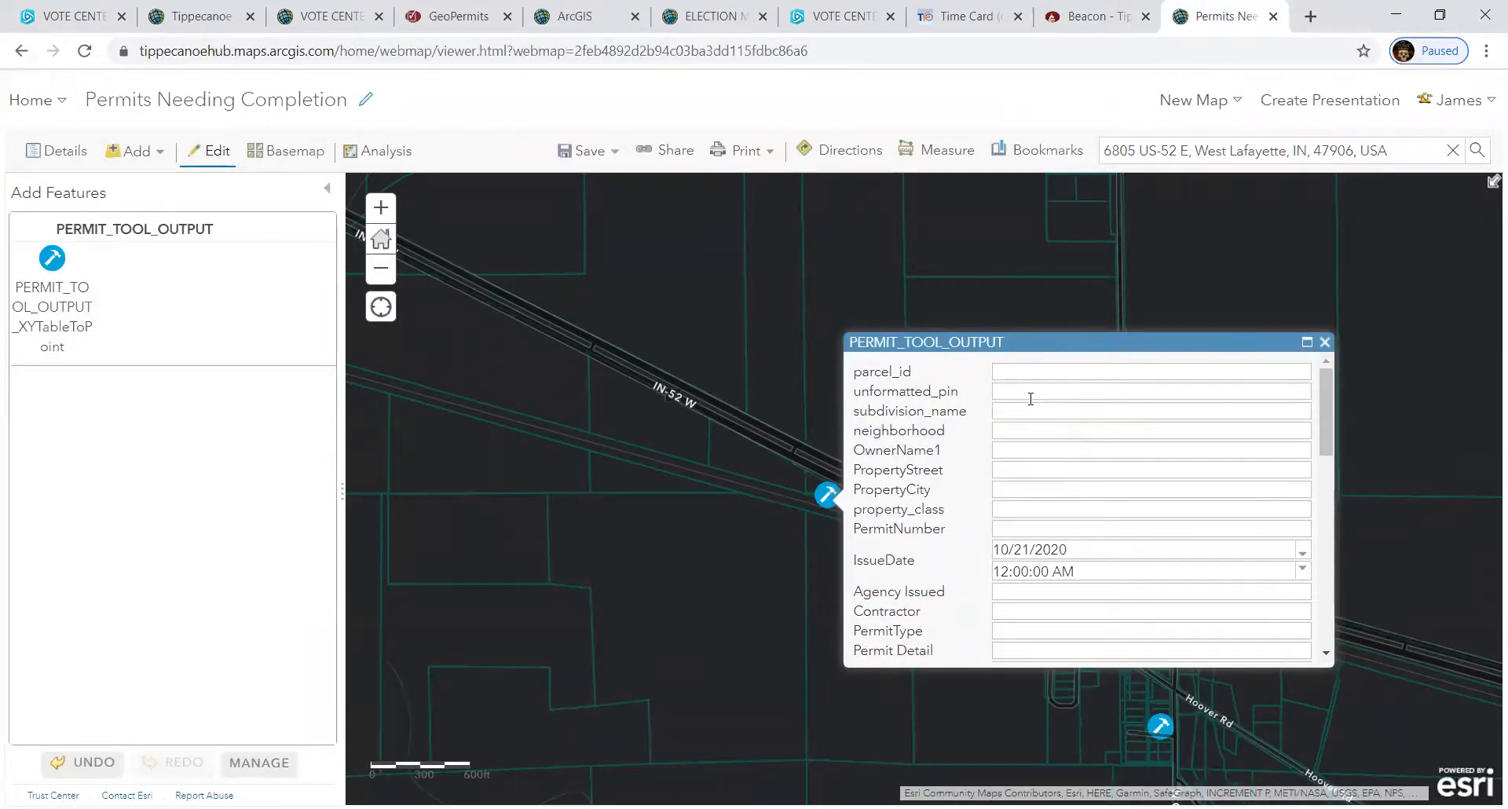
click(1023, 375)
right_click(1021, 373)
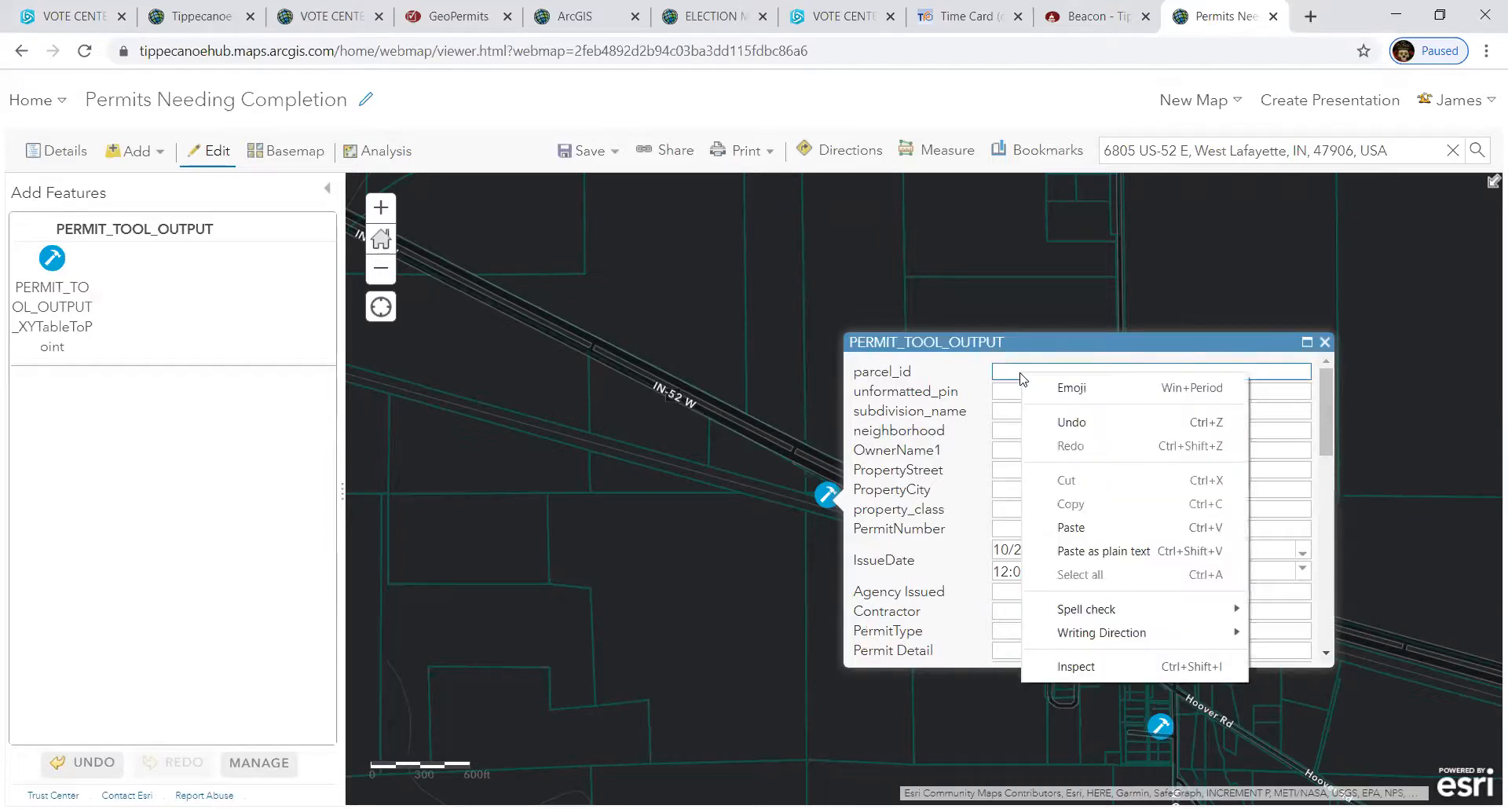
click(1072, 527)
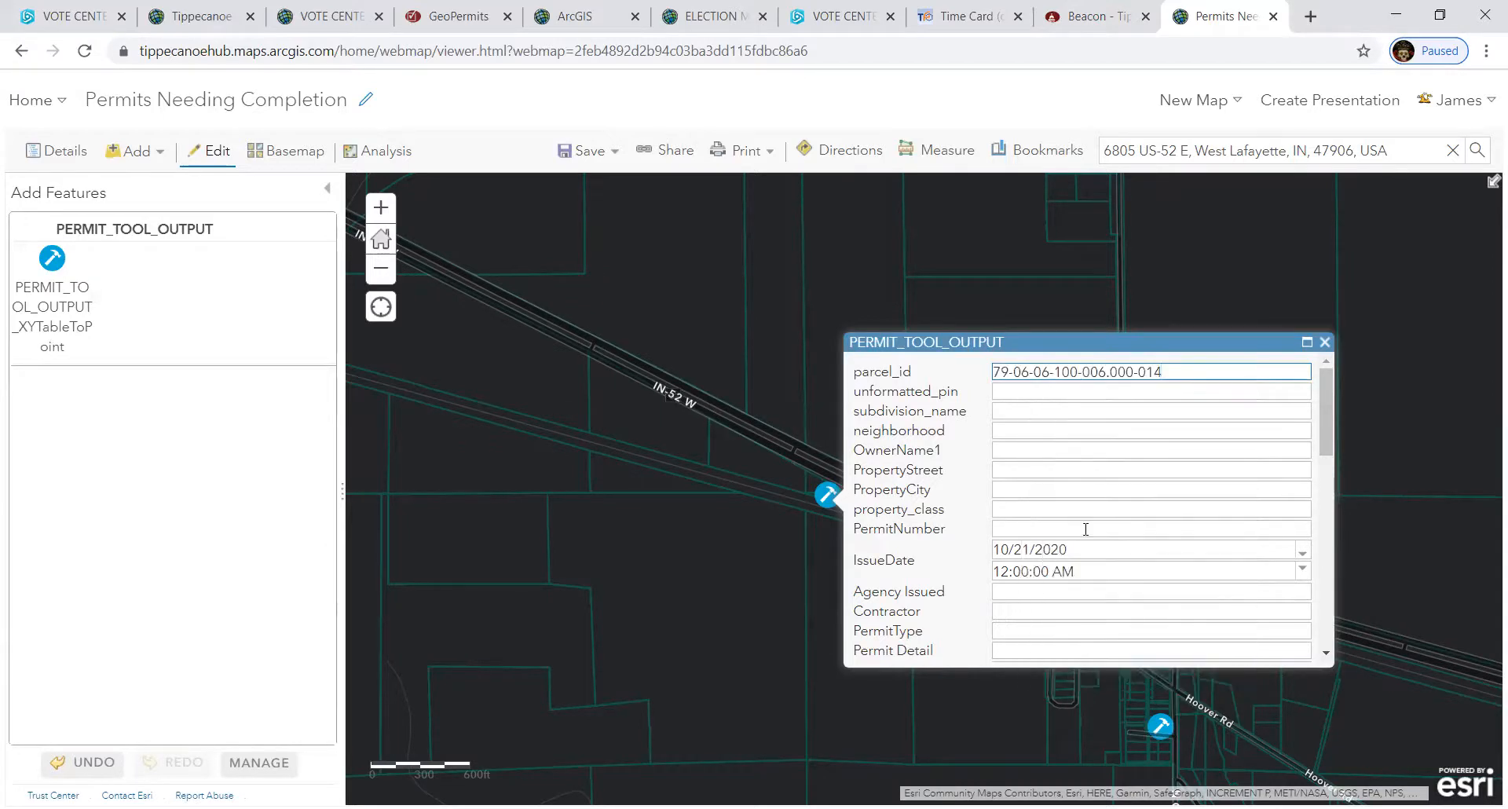
click(1021, 390)
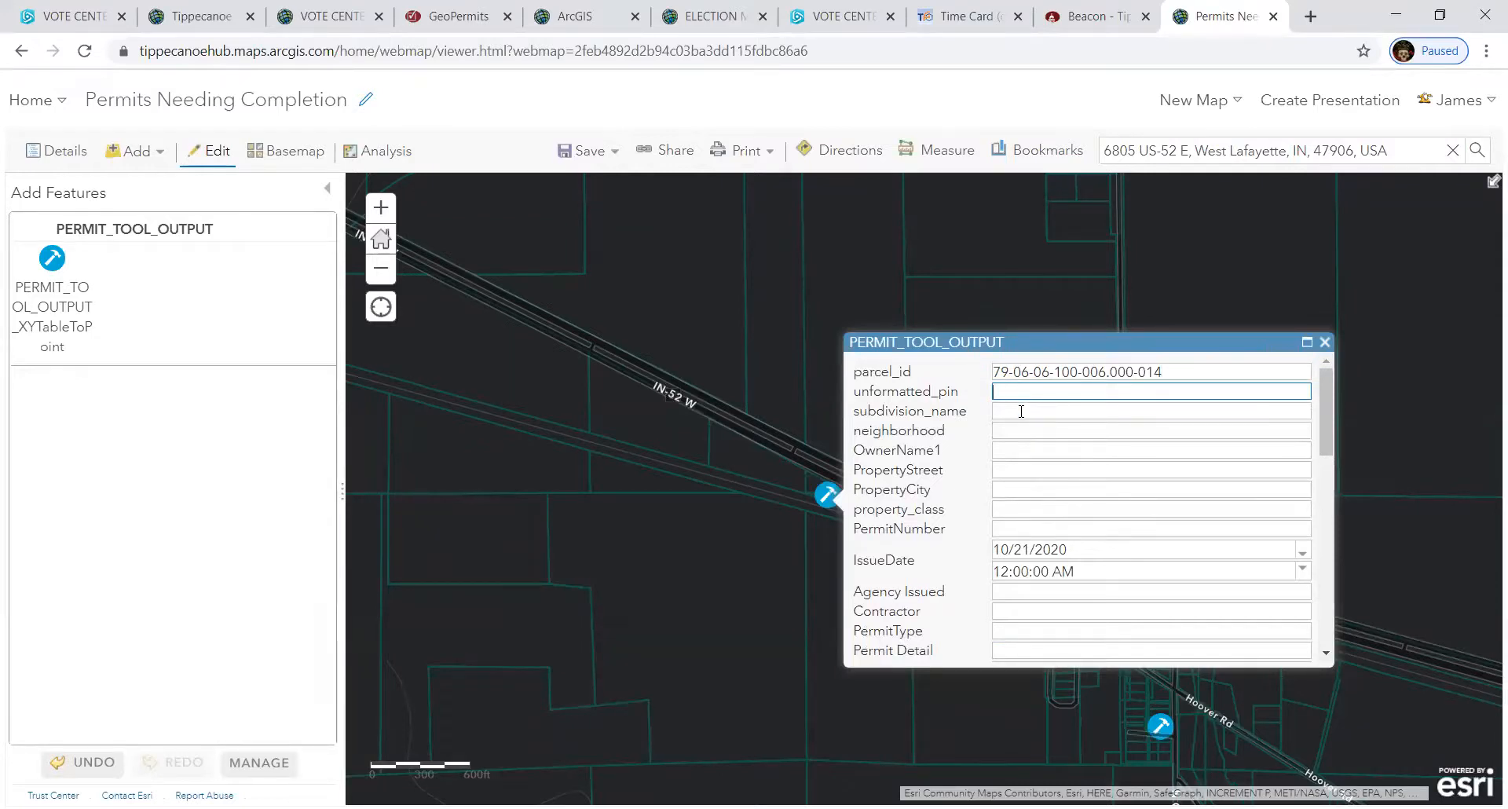
click(1021, 411)
click(1018, 431)
click(1014, 449)
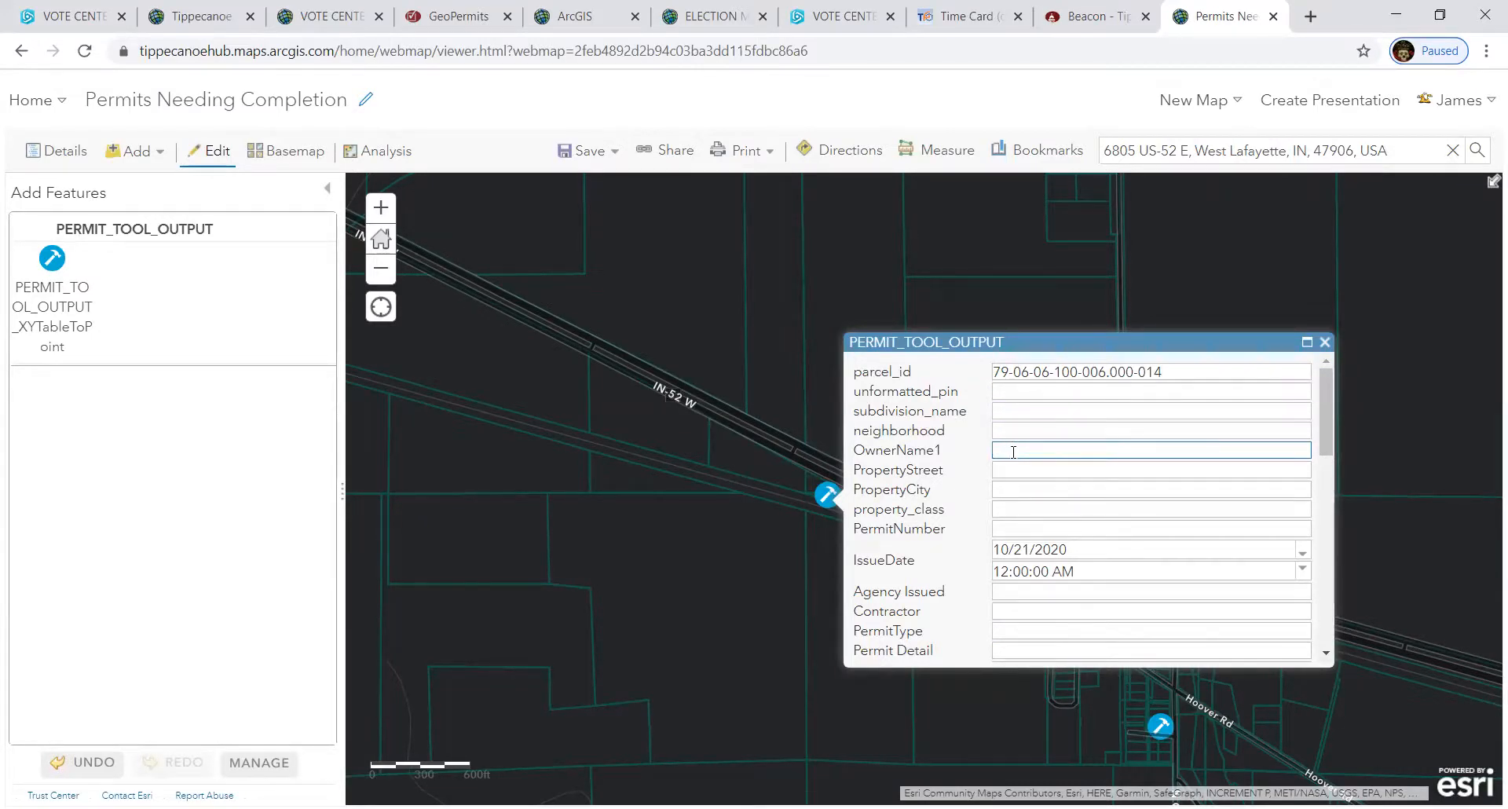
click(1090, 19)
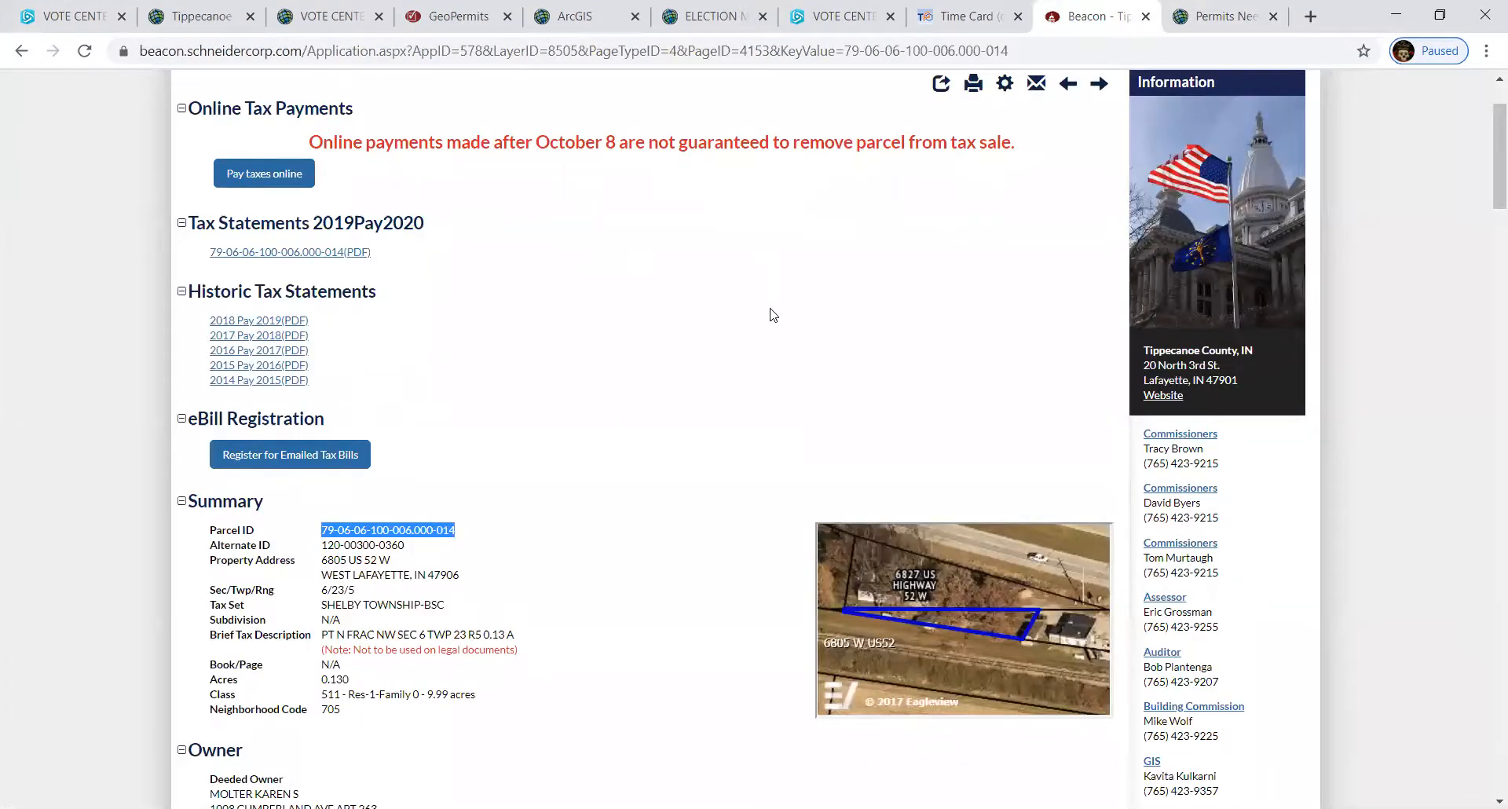
- Switch Beacon from the tax report to the parcel's aerial Map view
scroll(774, 316, up, 1)
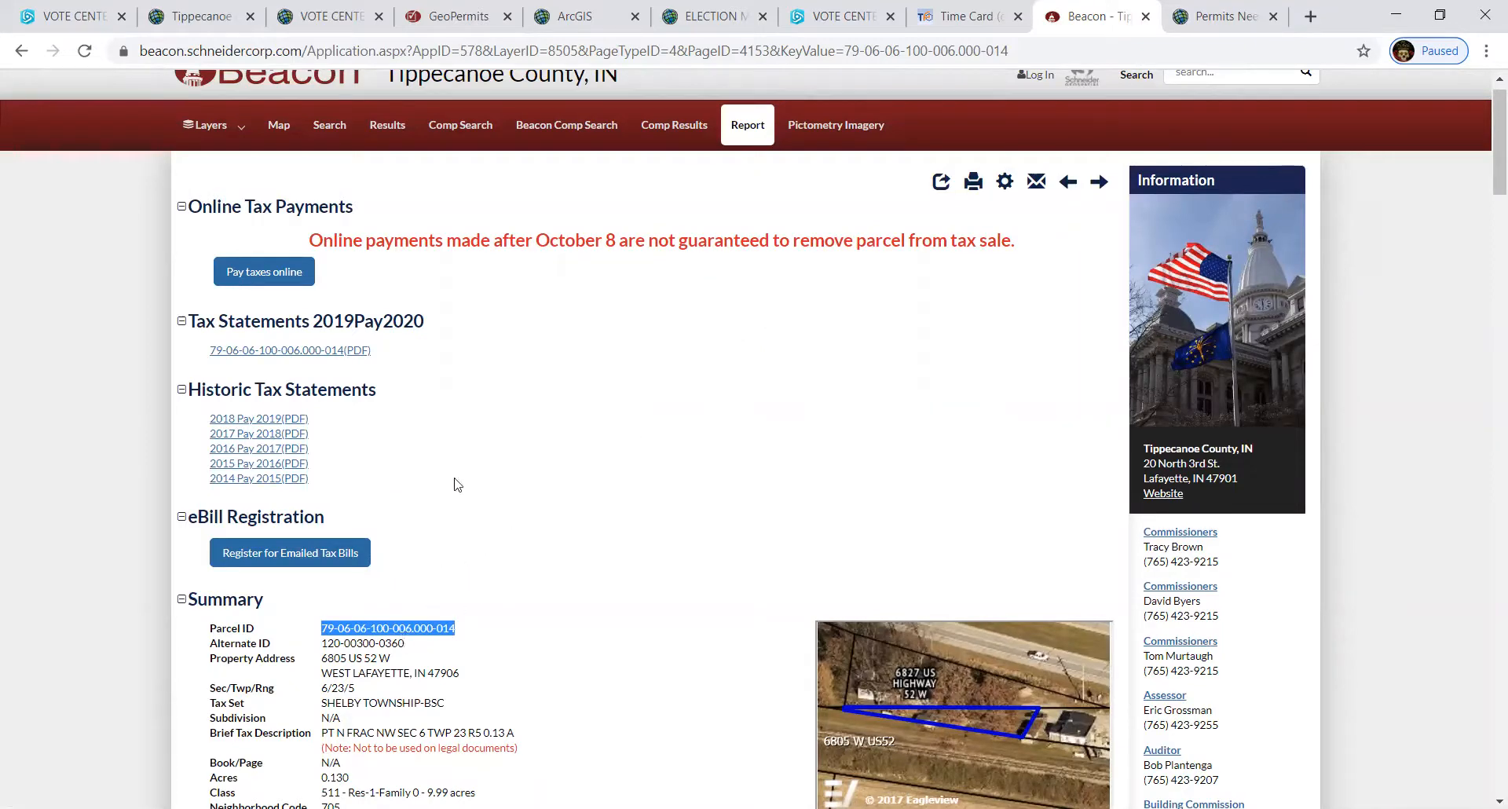
scroll(478, 607, down, 1)
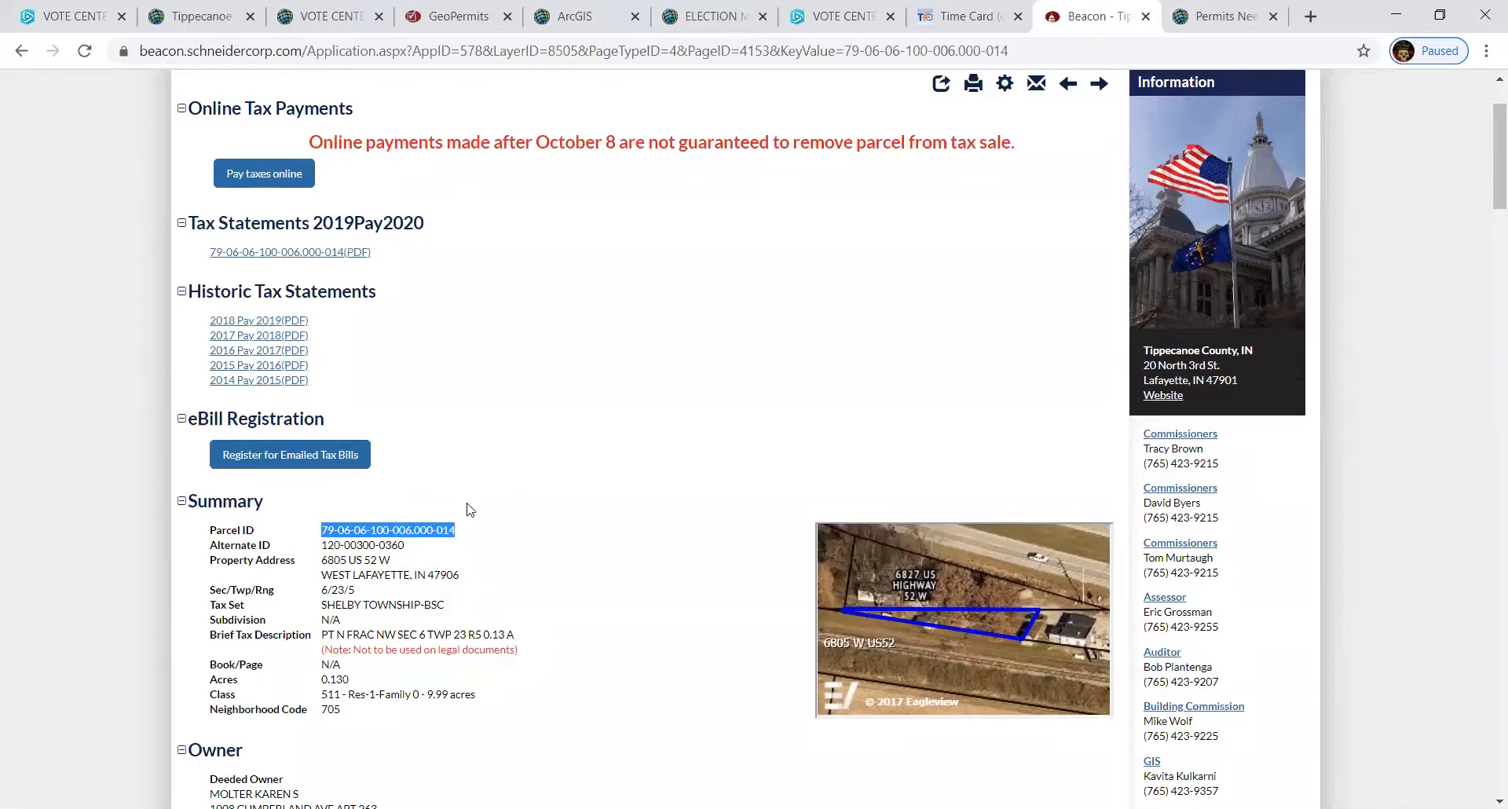
scroll(495, 503, up, 1)
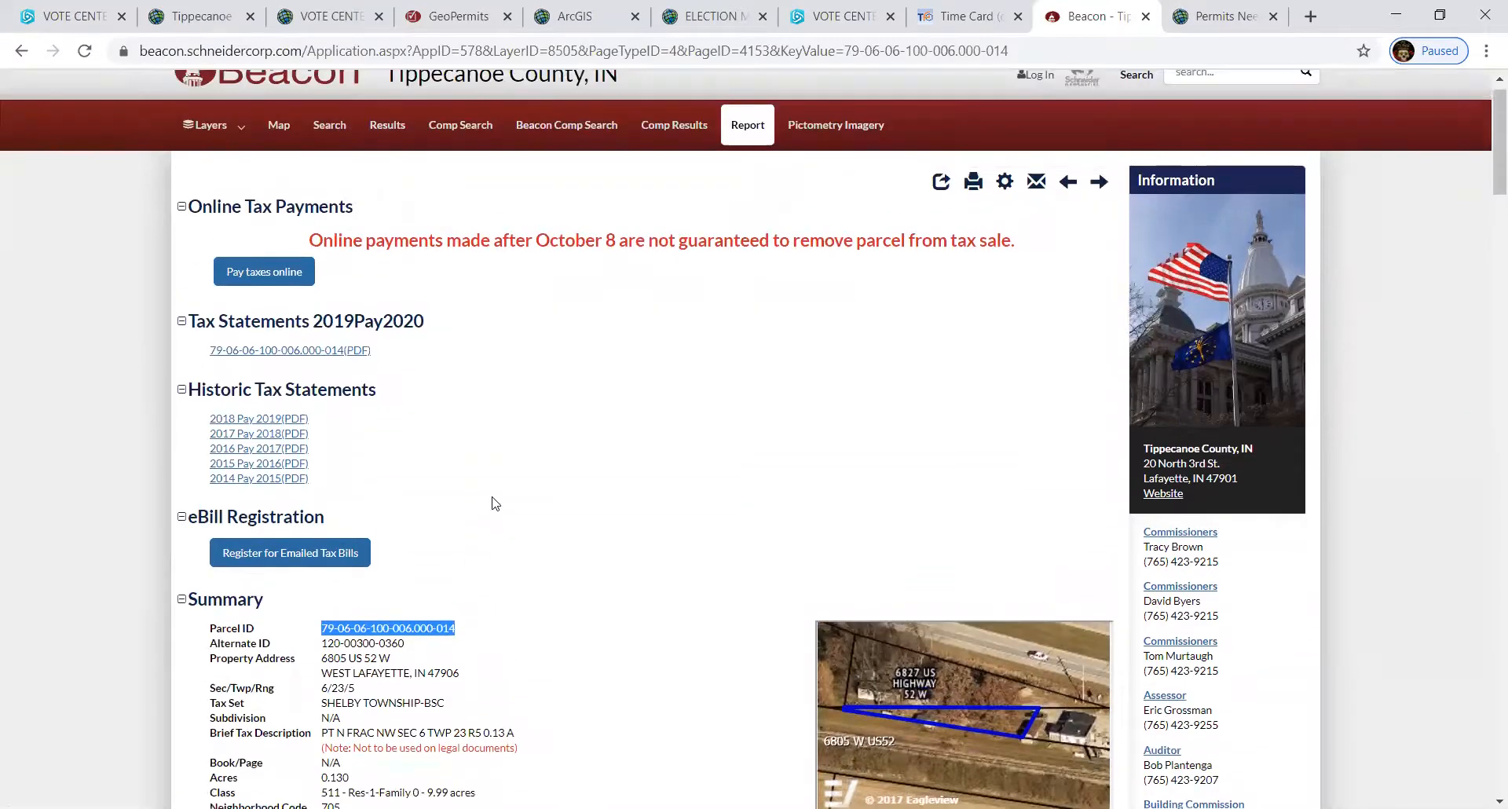
click(279, 125)
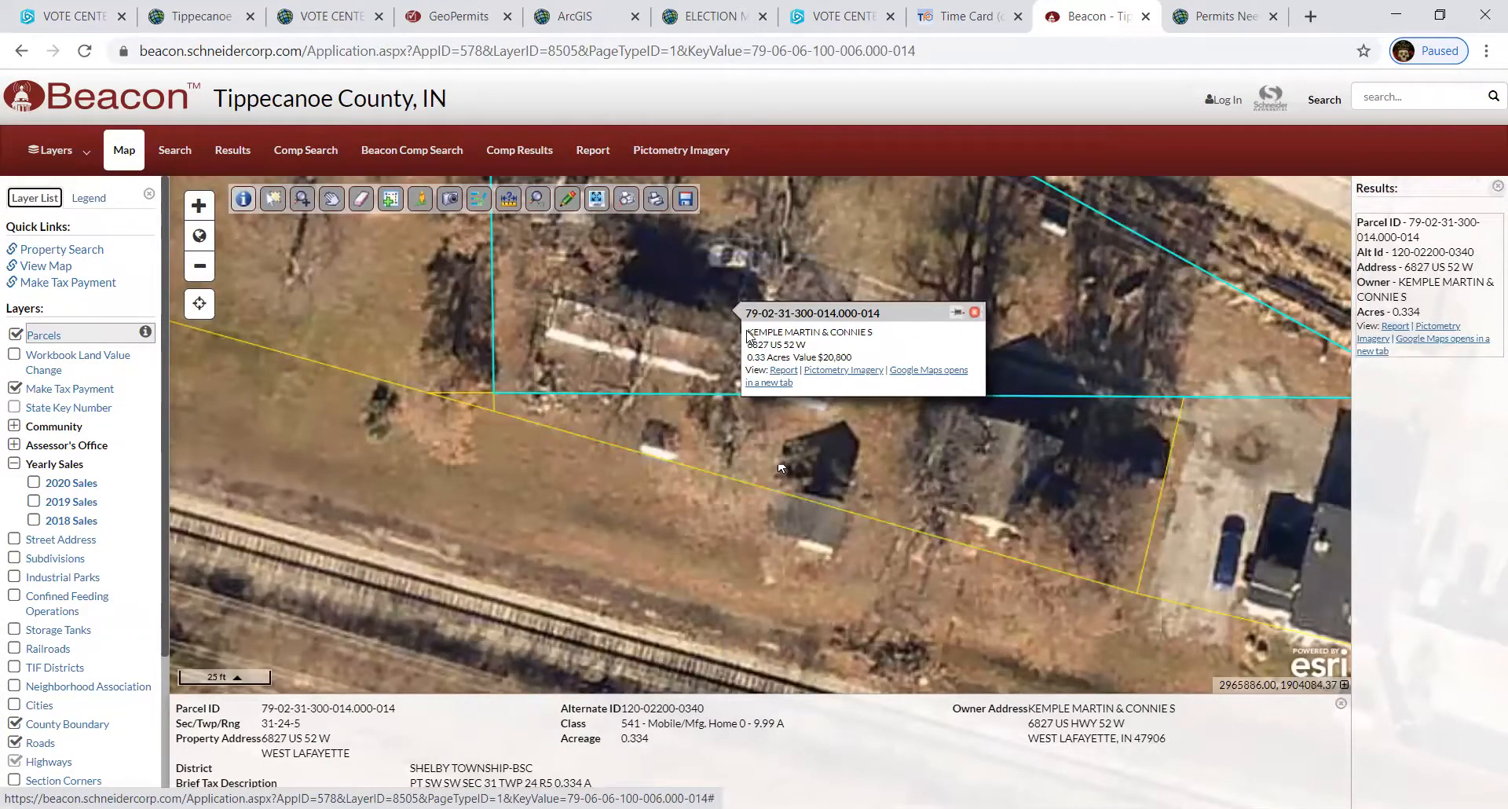
- Drag the Beacon parcel popup off the parcel and park it in the map's upper-left corner
drag(748, 336, 864, 344)
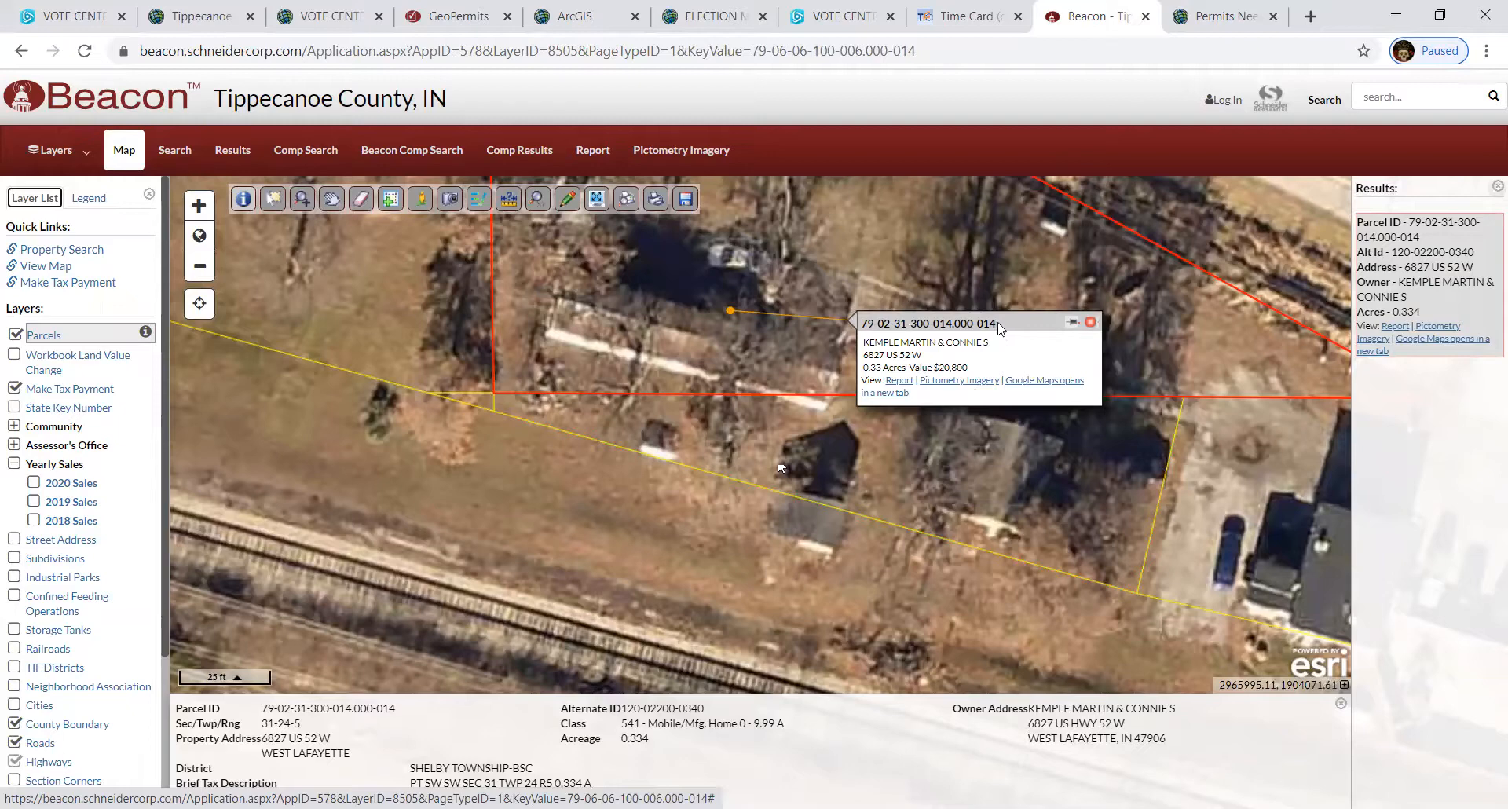
drag(1000, 328, 446, 244)
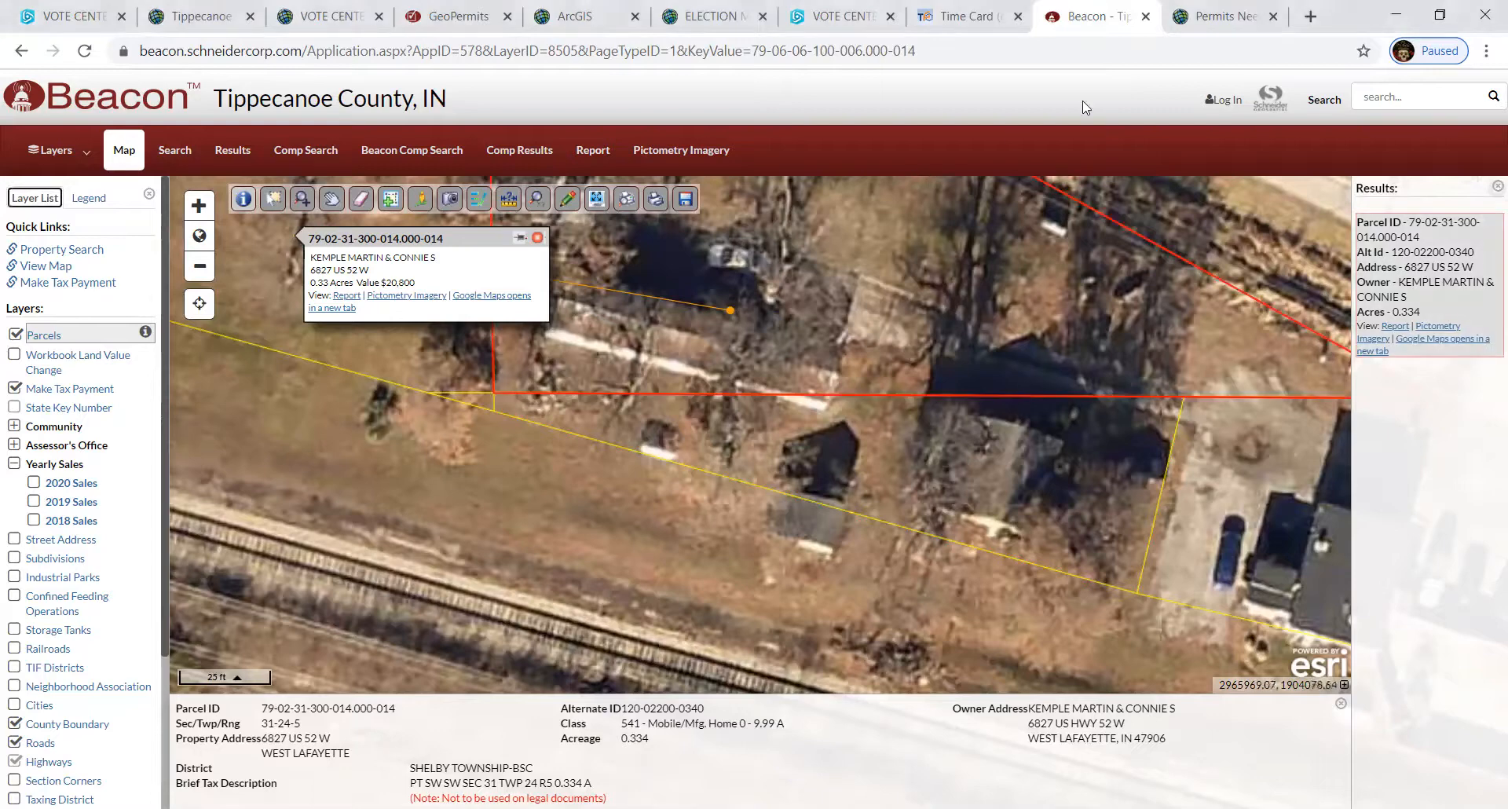
- Check the permit form in Map Viewer, then open Beacon's full report for parcel 79-02-31-300-014.000-014
click(1222, 16)
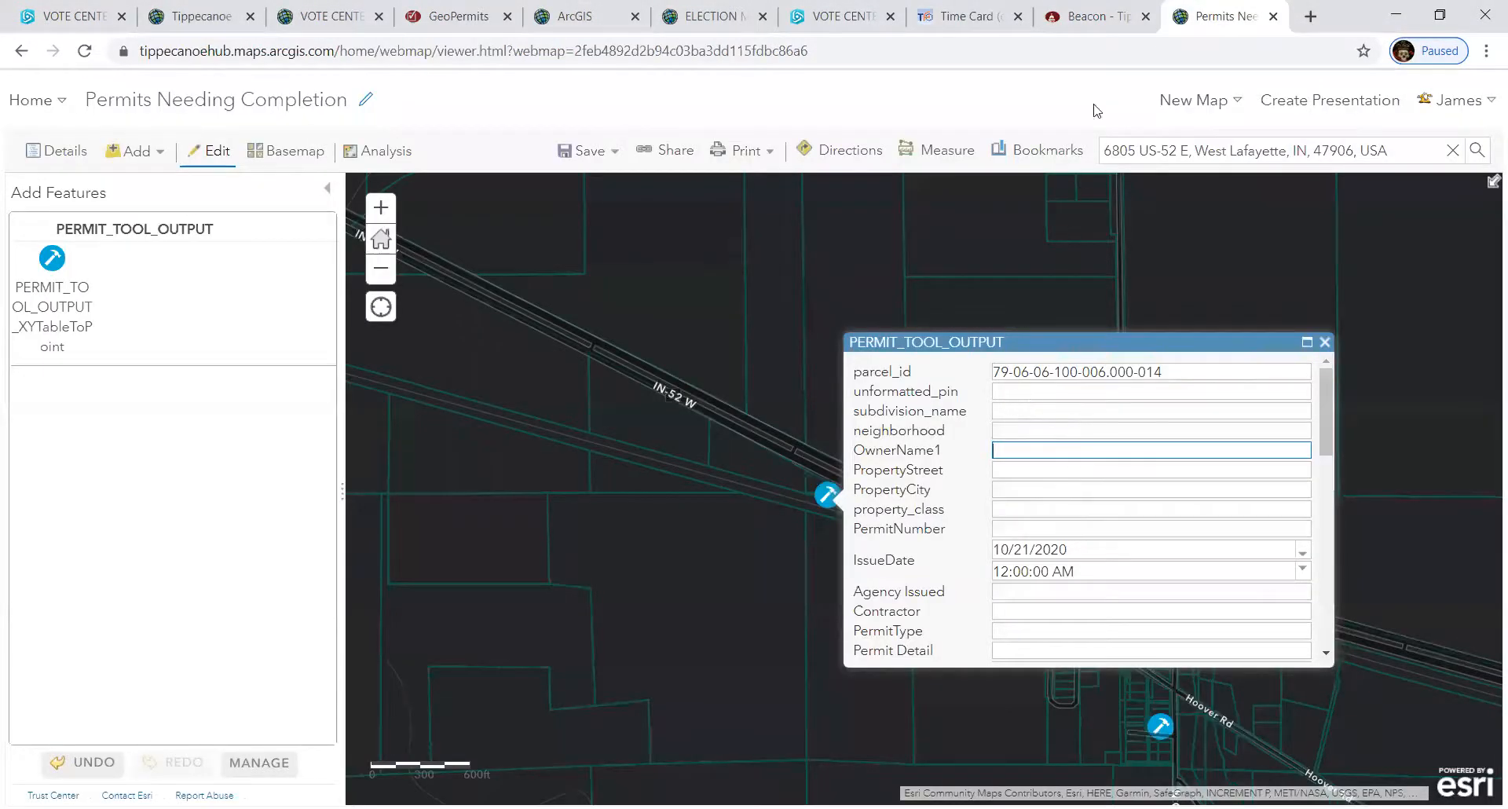
click(1095, 16)
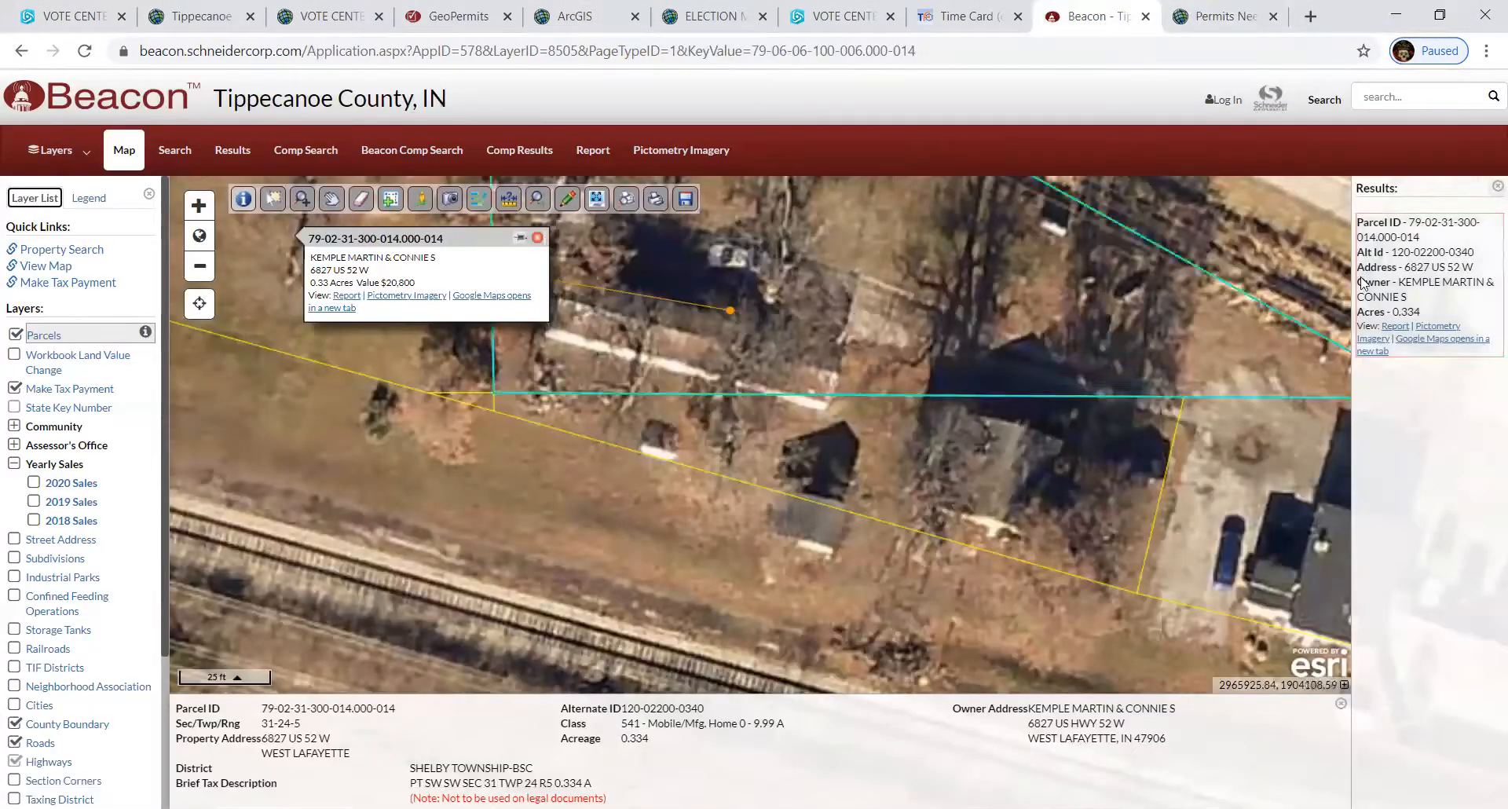
click(347, 296)
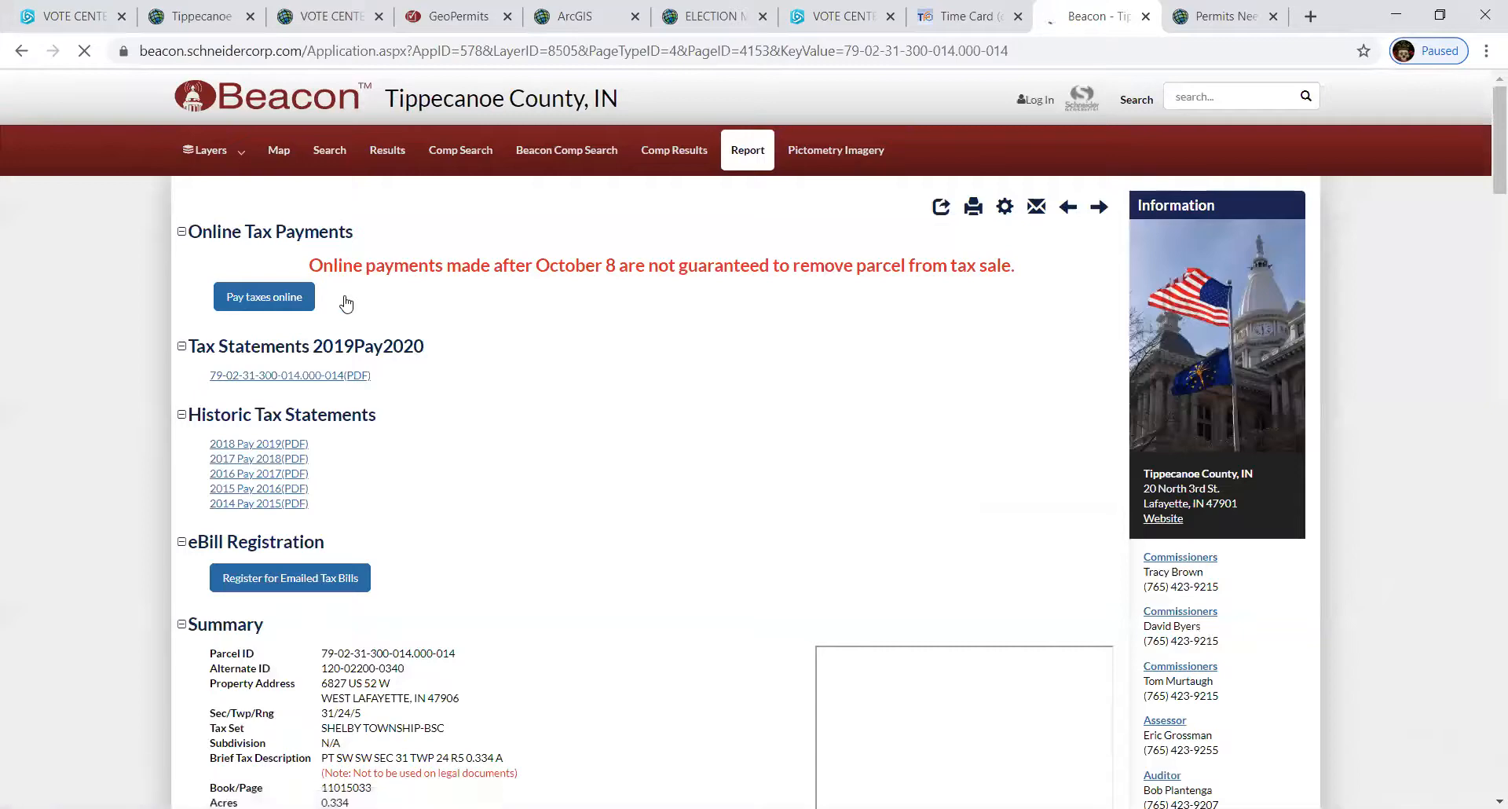
- Copy the Deeded Owner name from the report and return to the permit form
scroll(505, 539, down, 1)
scroll(506, 539, down, 1)
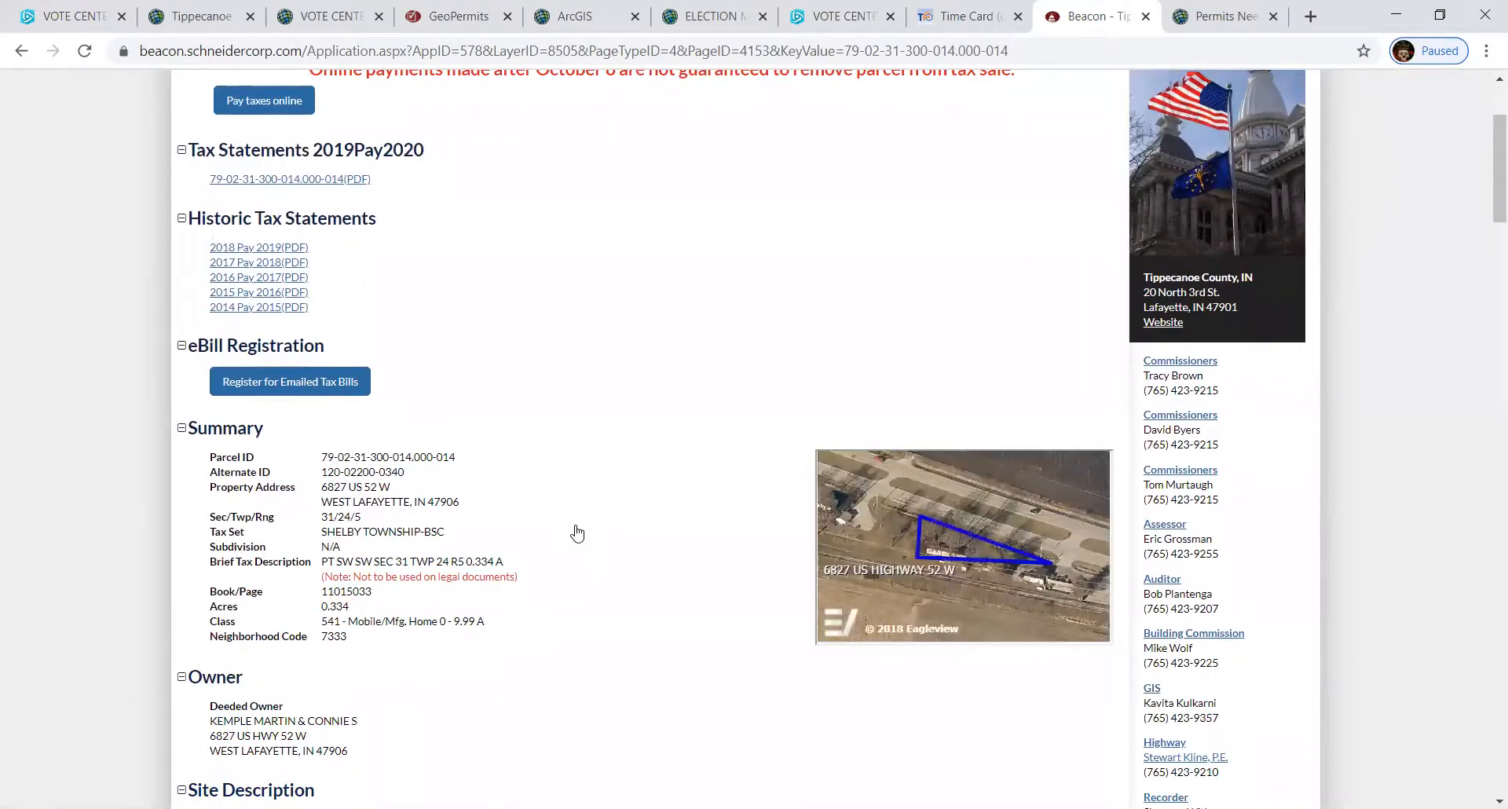
scroll(581, 533, down, 2)
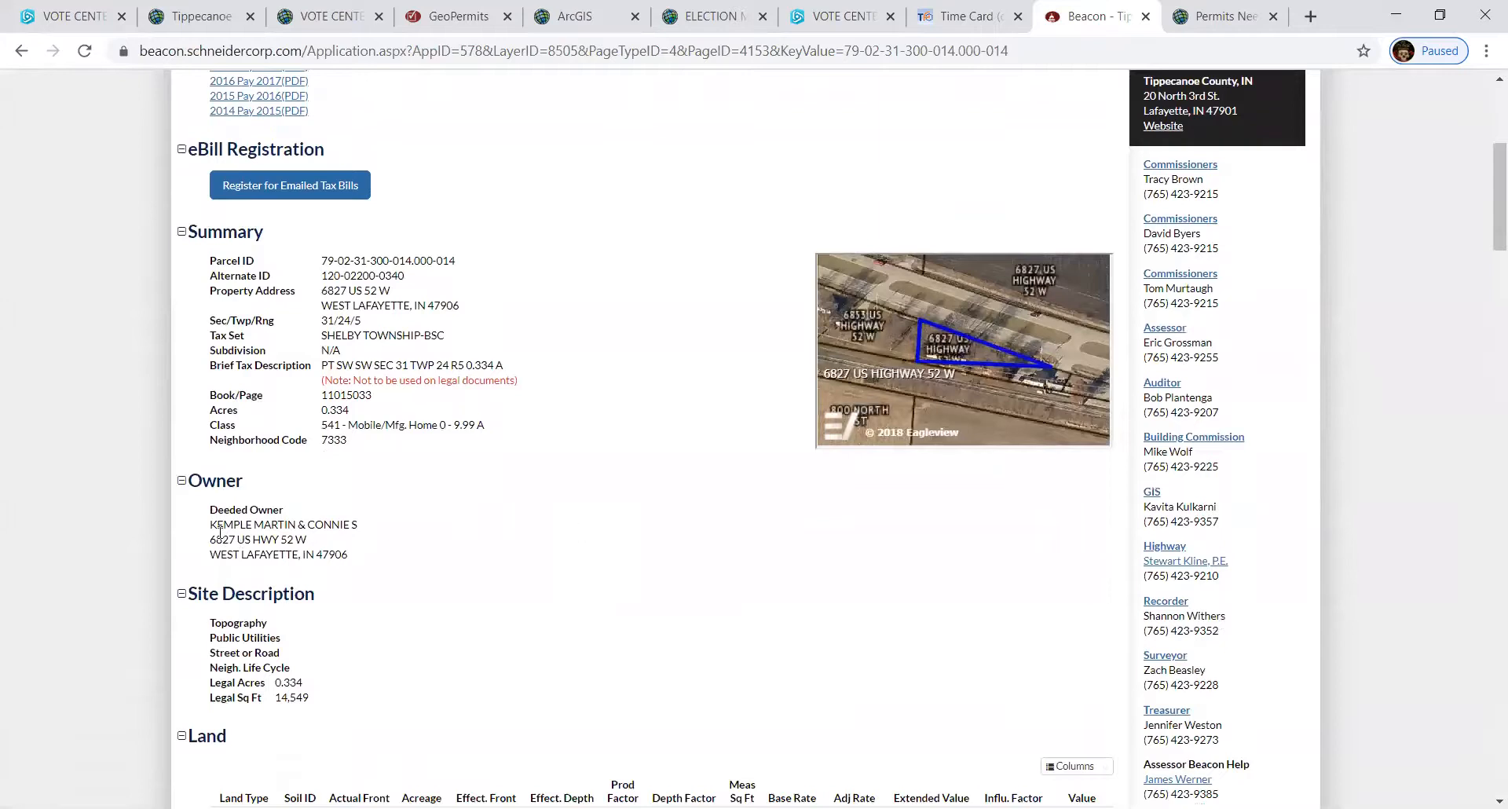
mouse_move(212, 525)
mouse_down()
mouse_move(448, 532)
mouse_move(209, 525)
mouse_up()
click(347, 528)
right_click(239, 528)
click(273, 542)
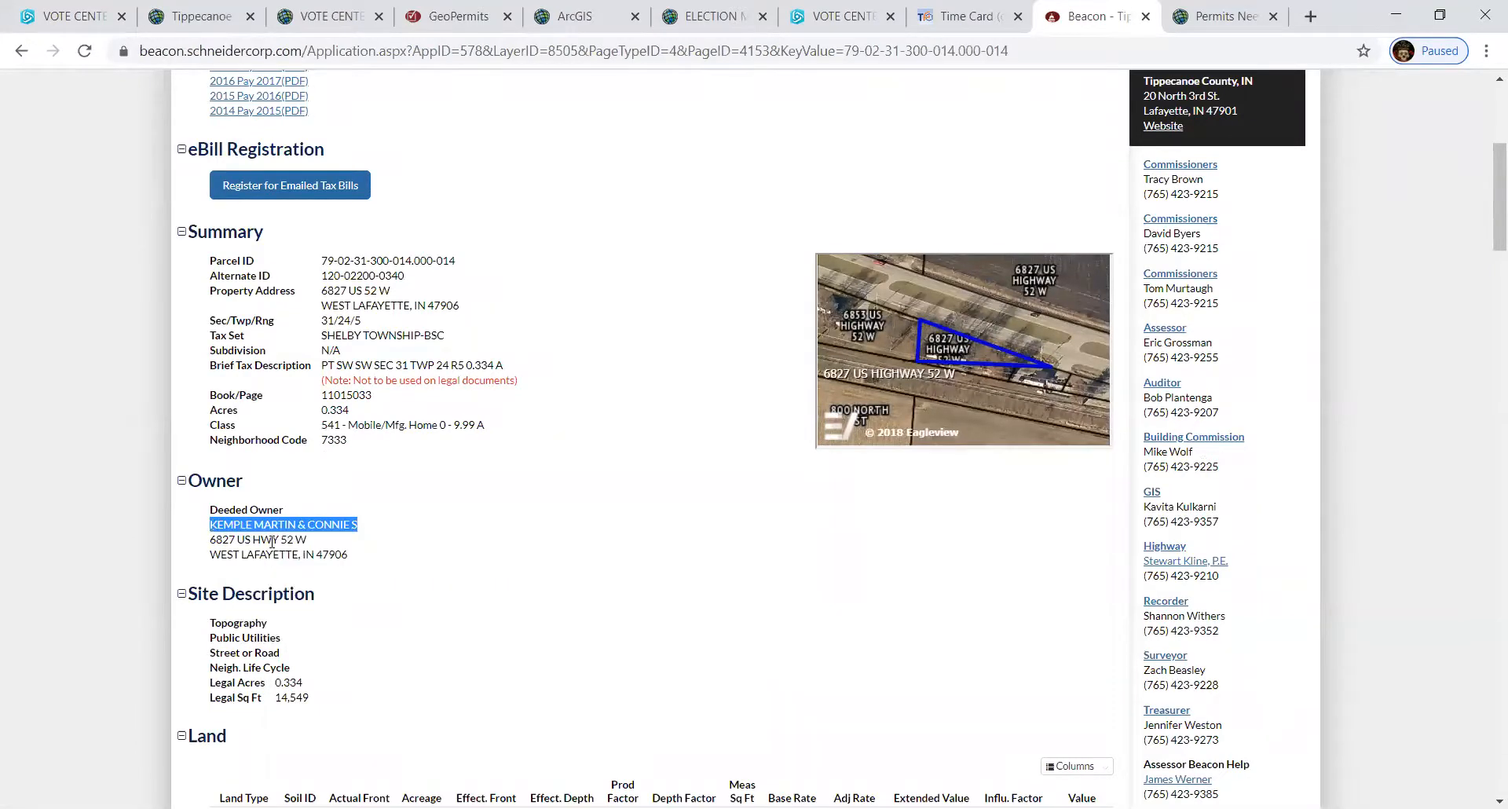
click(1213, 20)
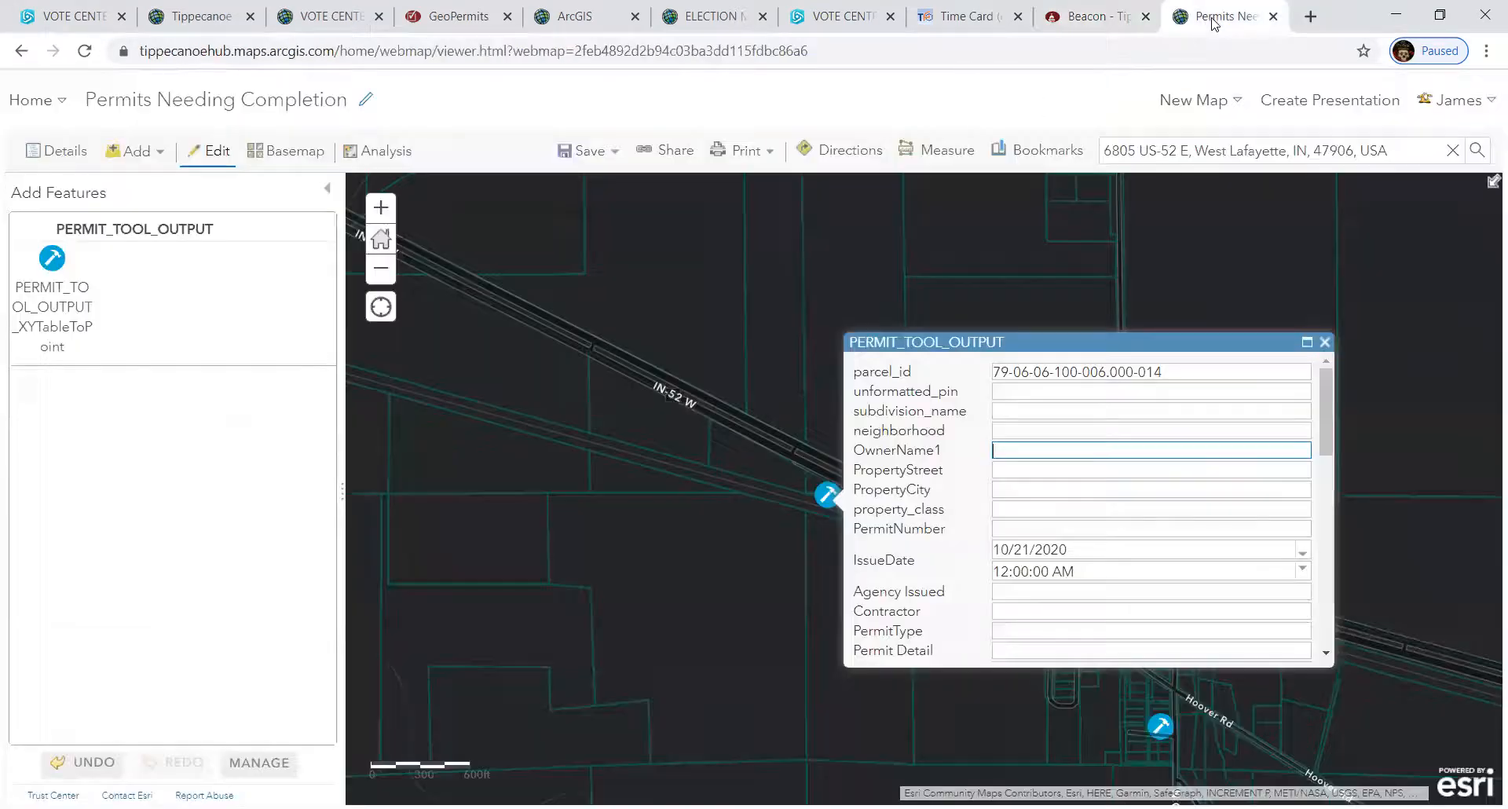
- Paste the copied deeded owner's name into OwnerName1, then scroll the popup down to Attachments
right_click(1029, 452)
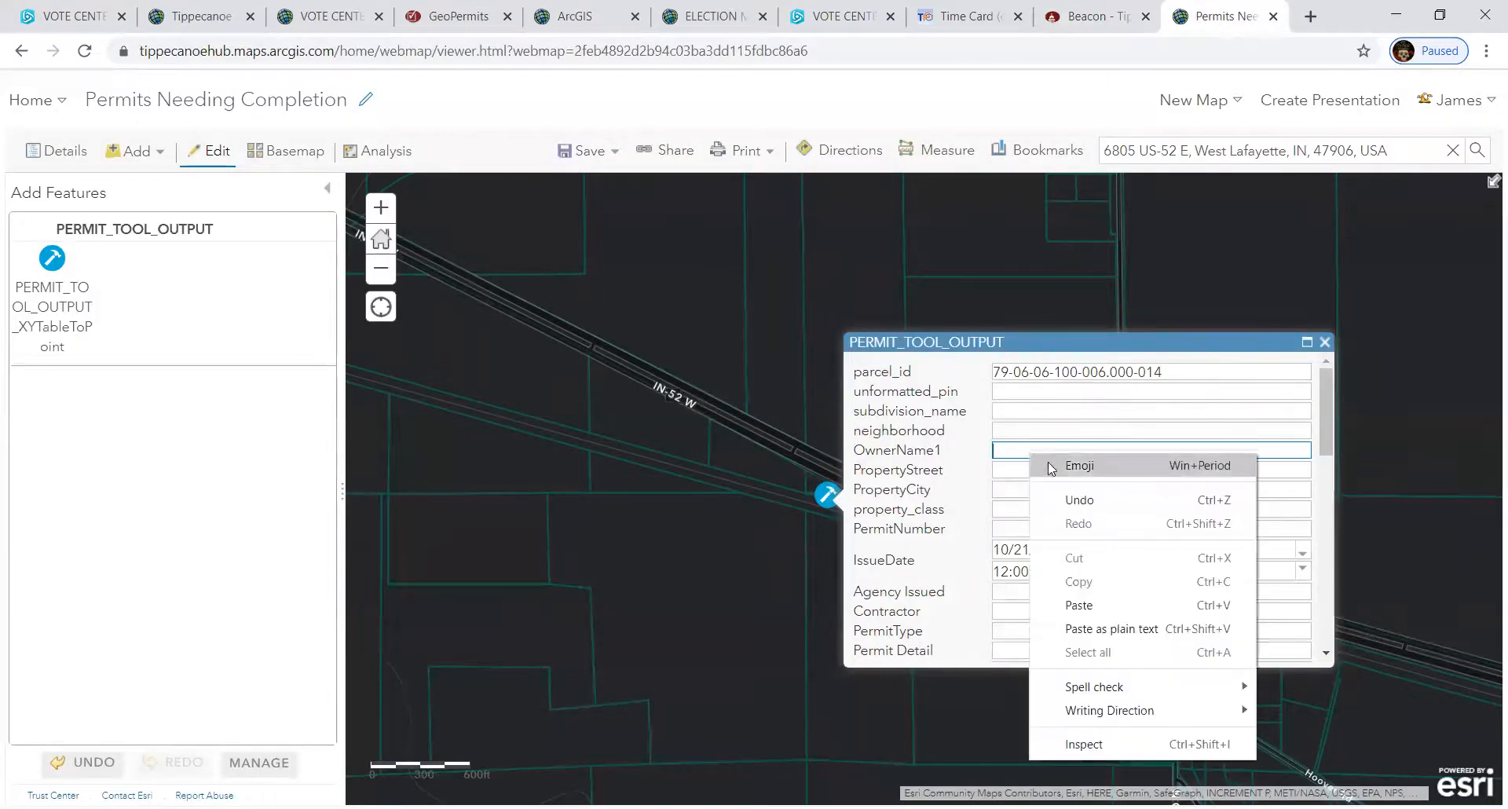
click(1092, 605)
click(1065, 489)
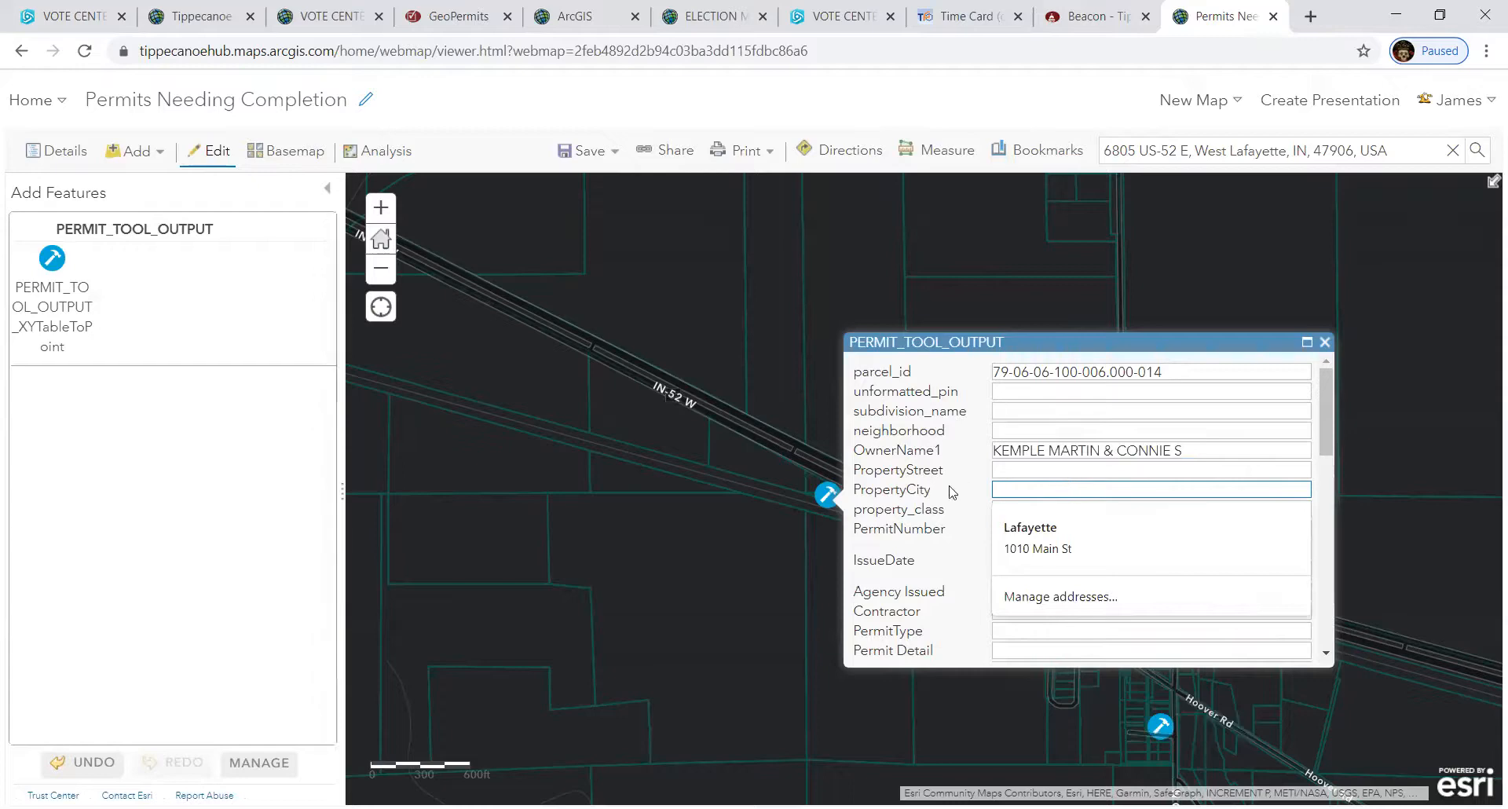
click(1029, 391)
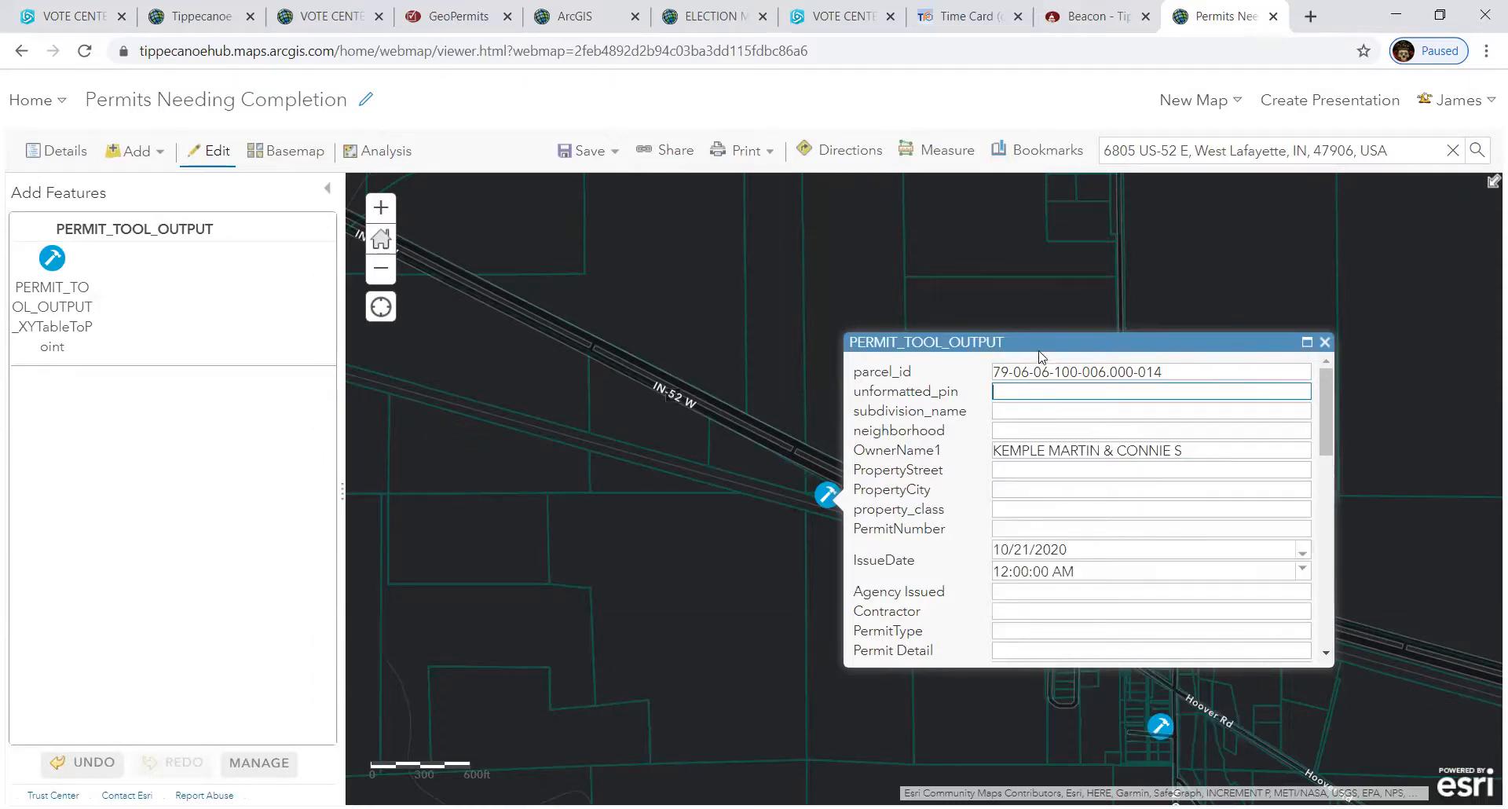
drag(1047, 342, 1101, 289)
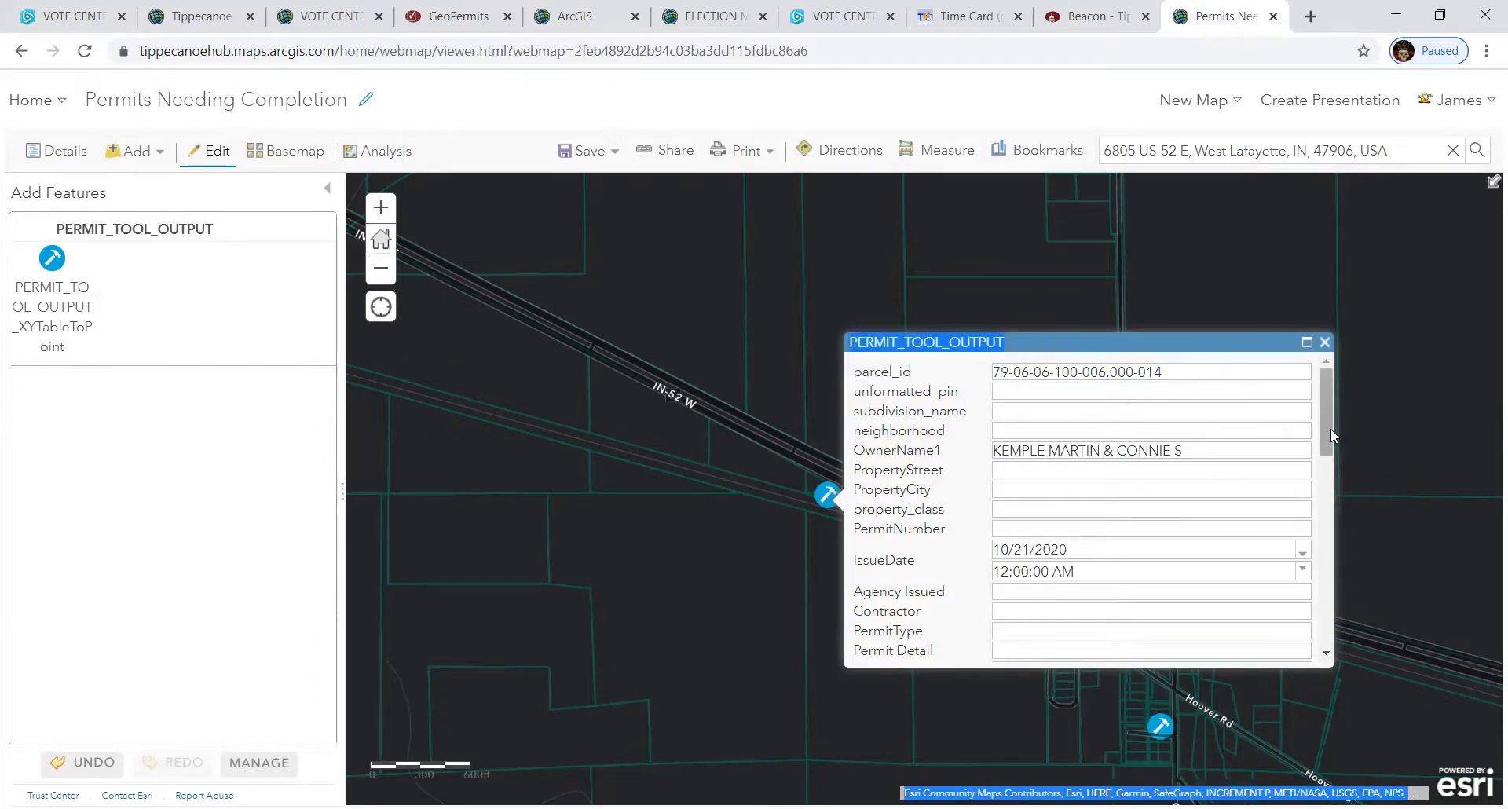
drag(1328, 429, 1329, 643)
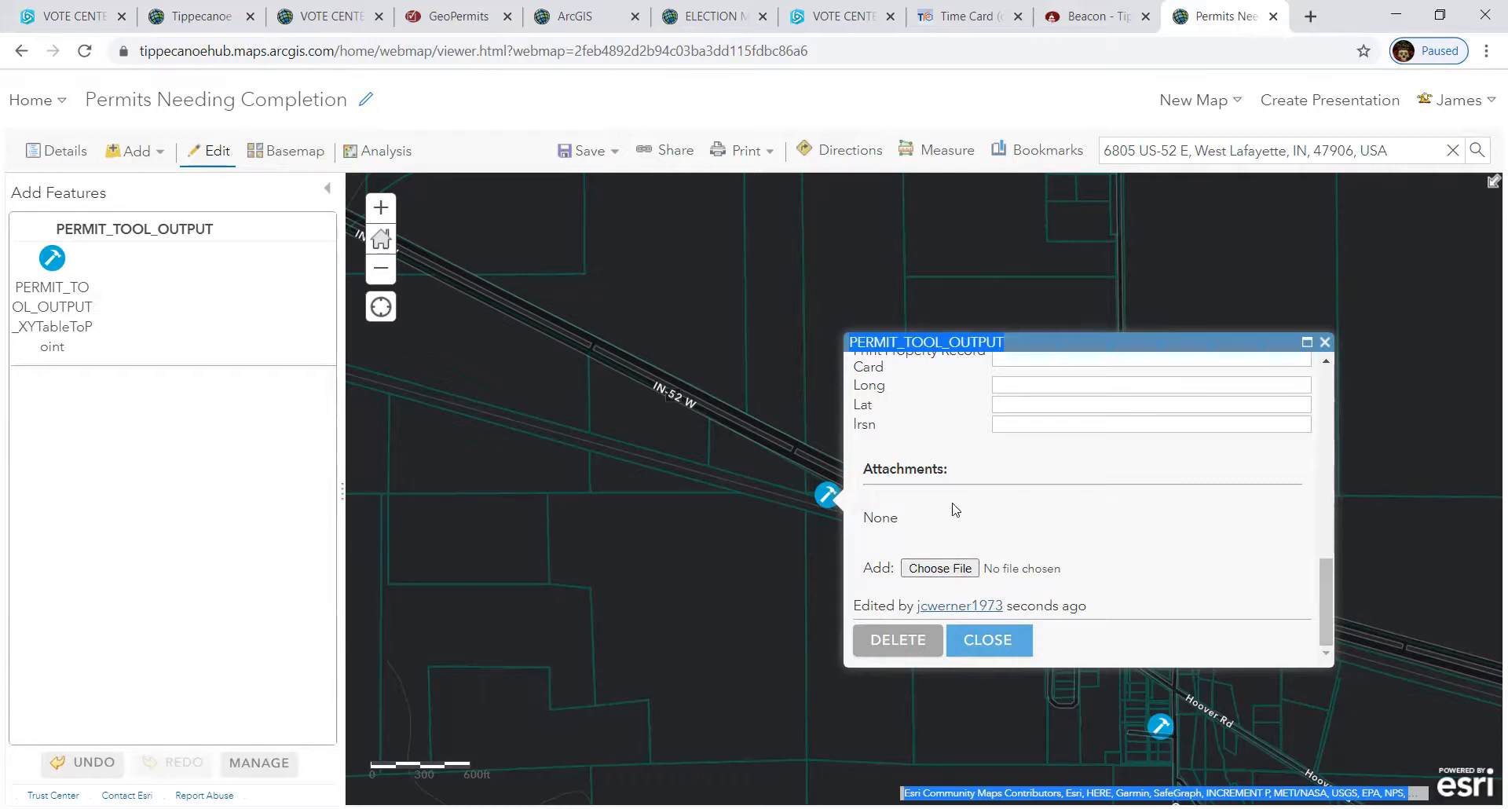
- Attach site_visit.PNG from the Desktop to the new permit point
click(939, 568)
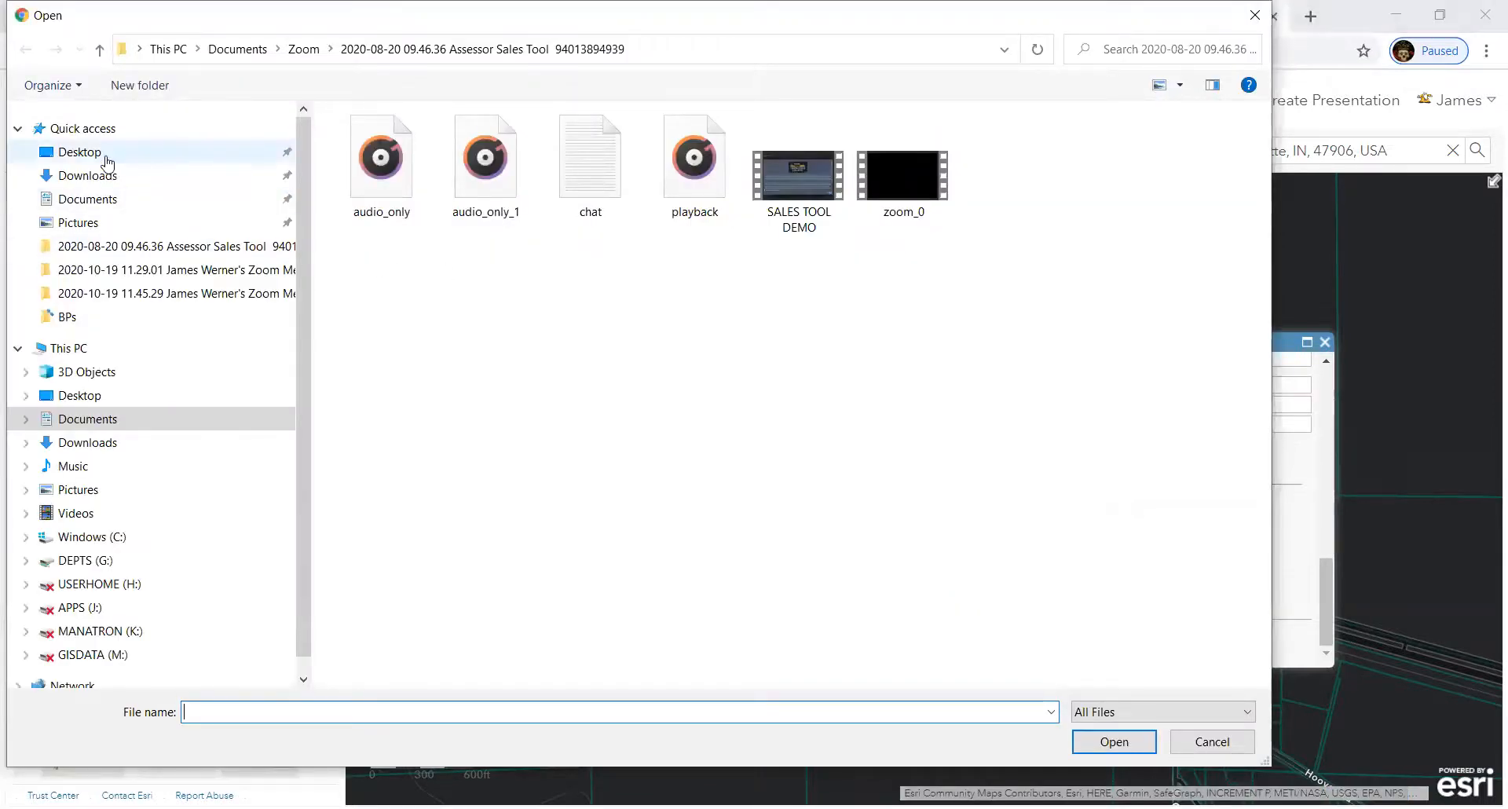
click(105, 157)
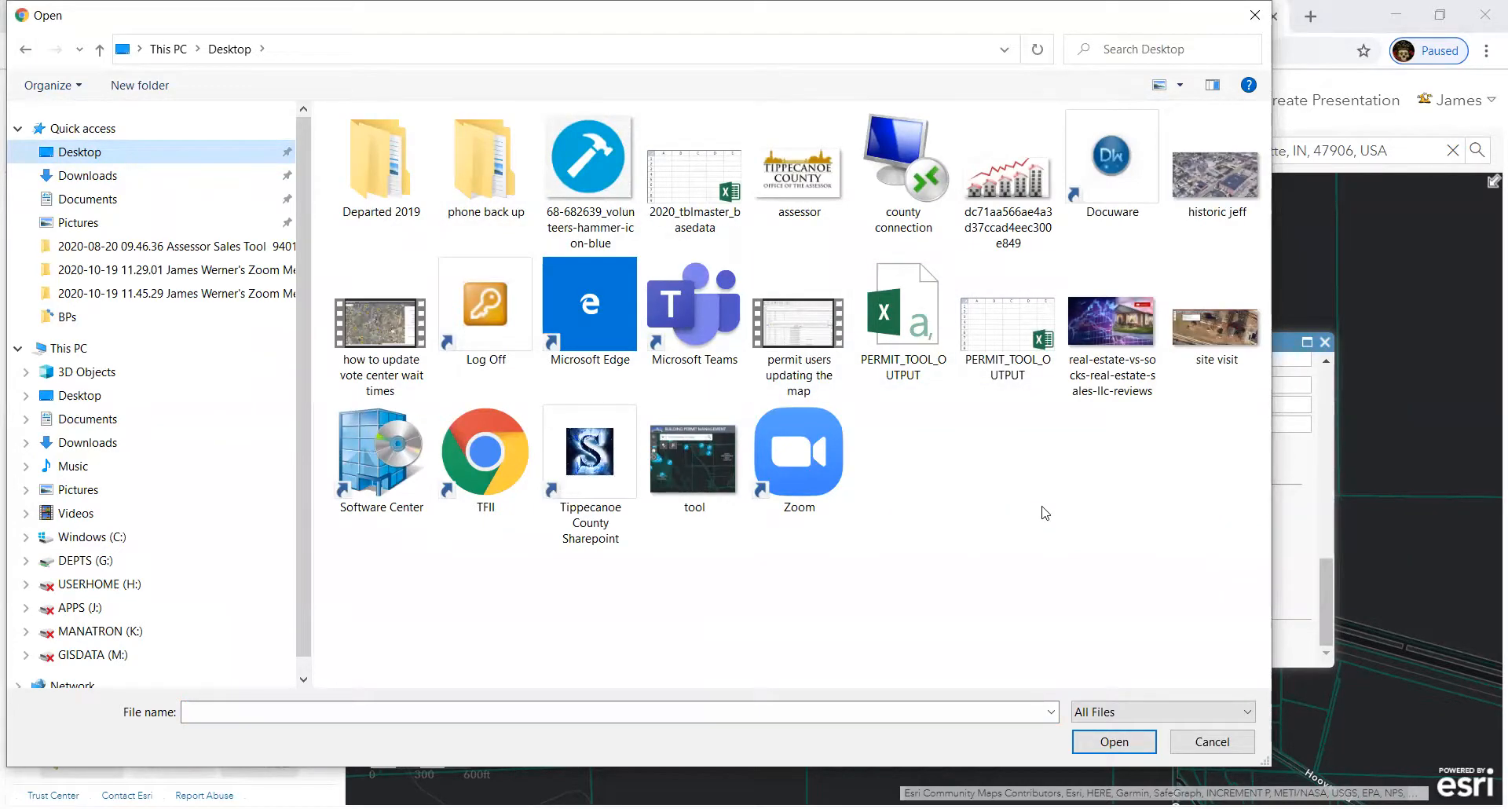
double_click(1215, 326)
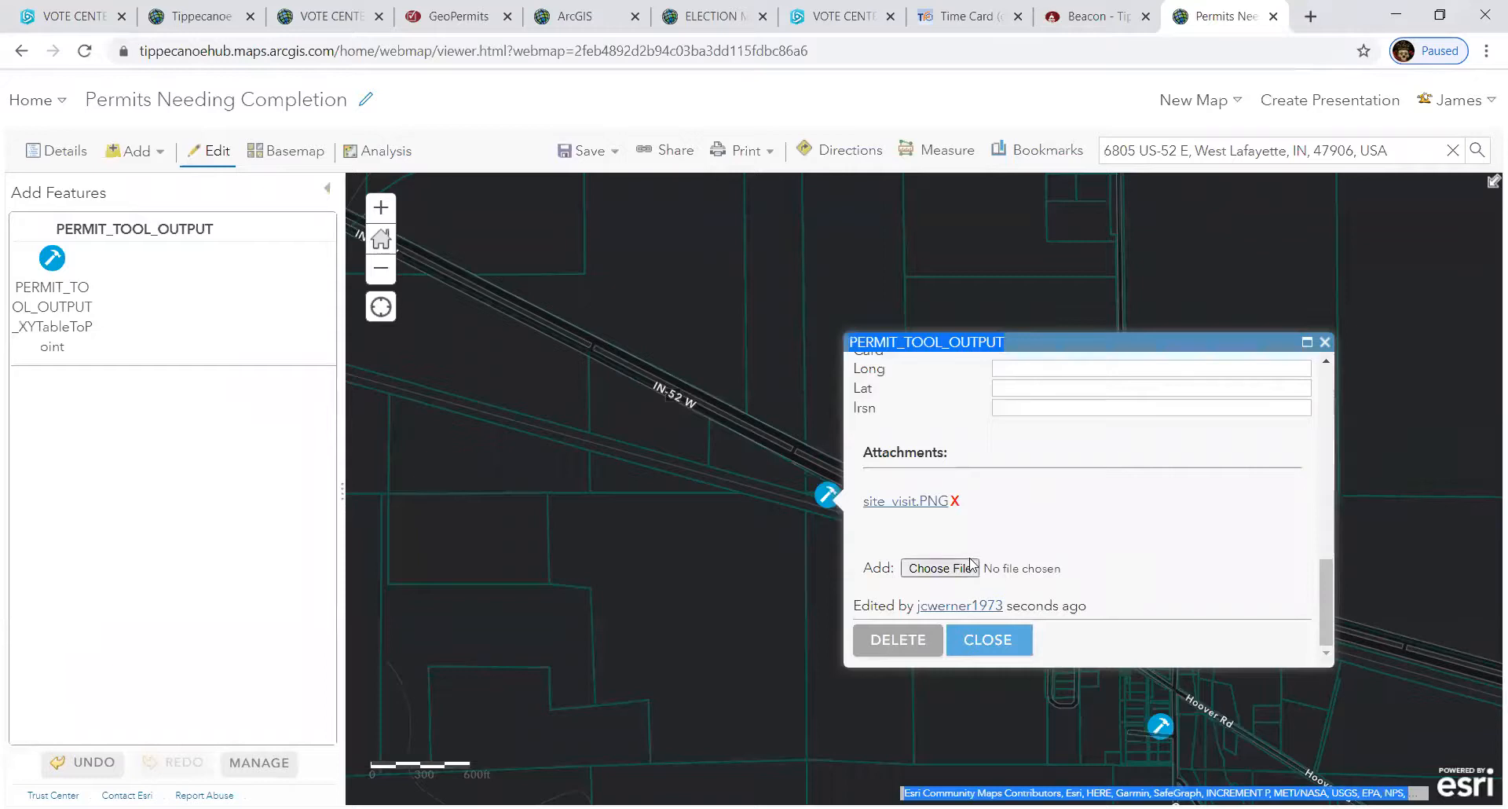
- Close the permit record and exit Add Features to list PERMIT TOOL OUTPUT, CAMAJOIN and PARCELS Zoning
click(988, 639)
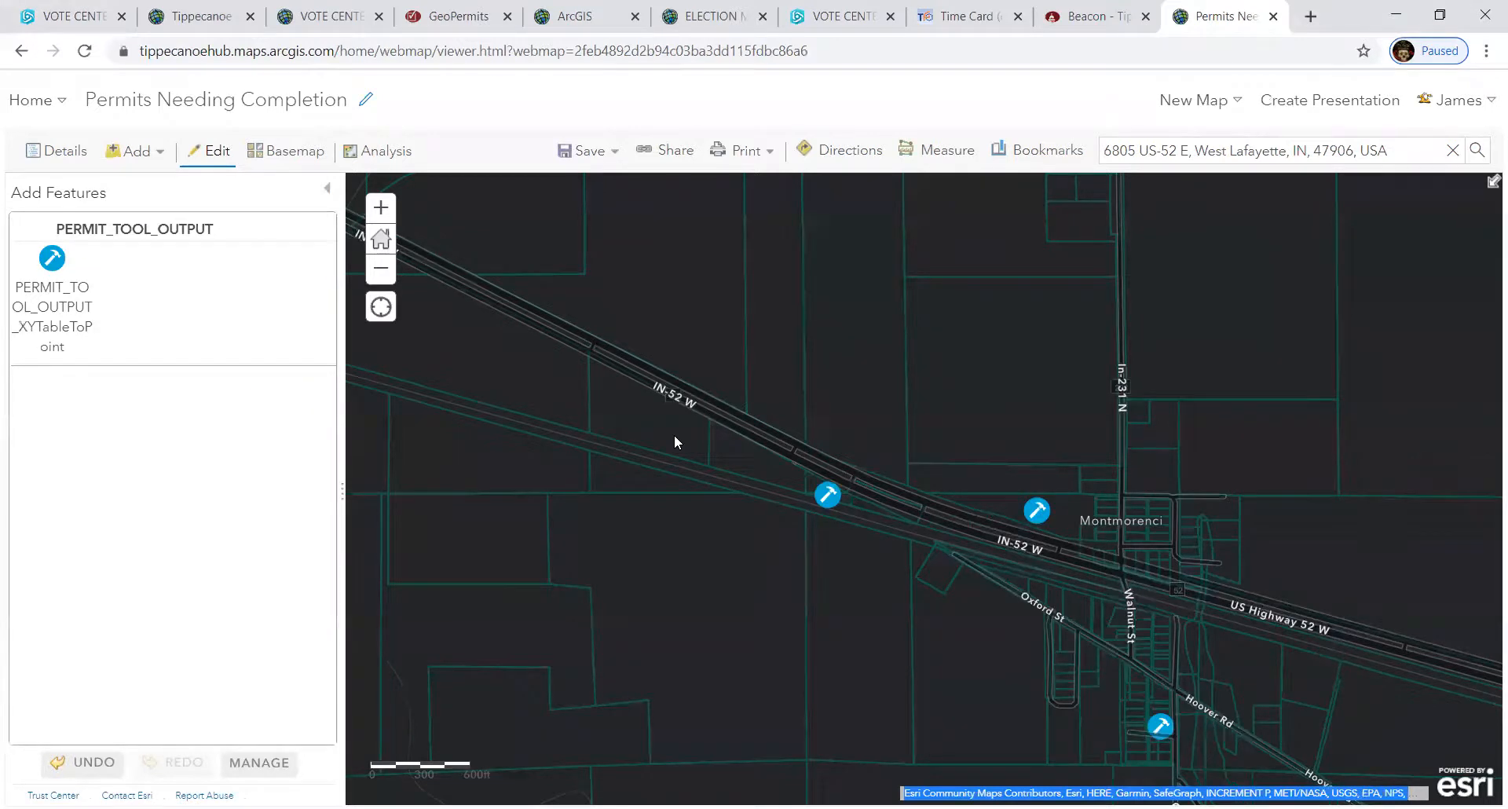
click(326, 193)
scroll(832, 447, down, 2)
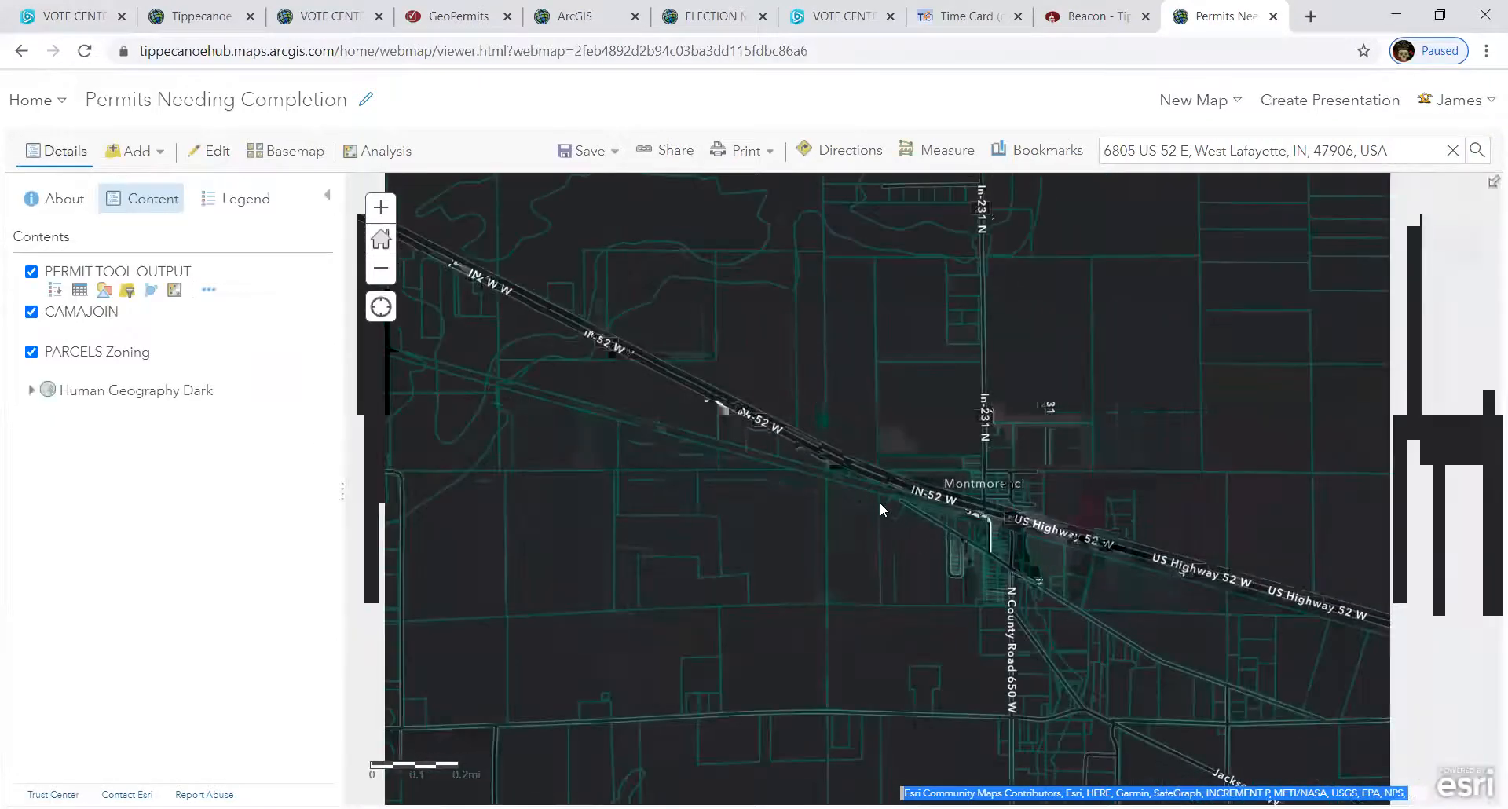